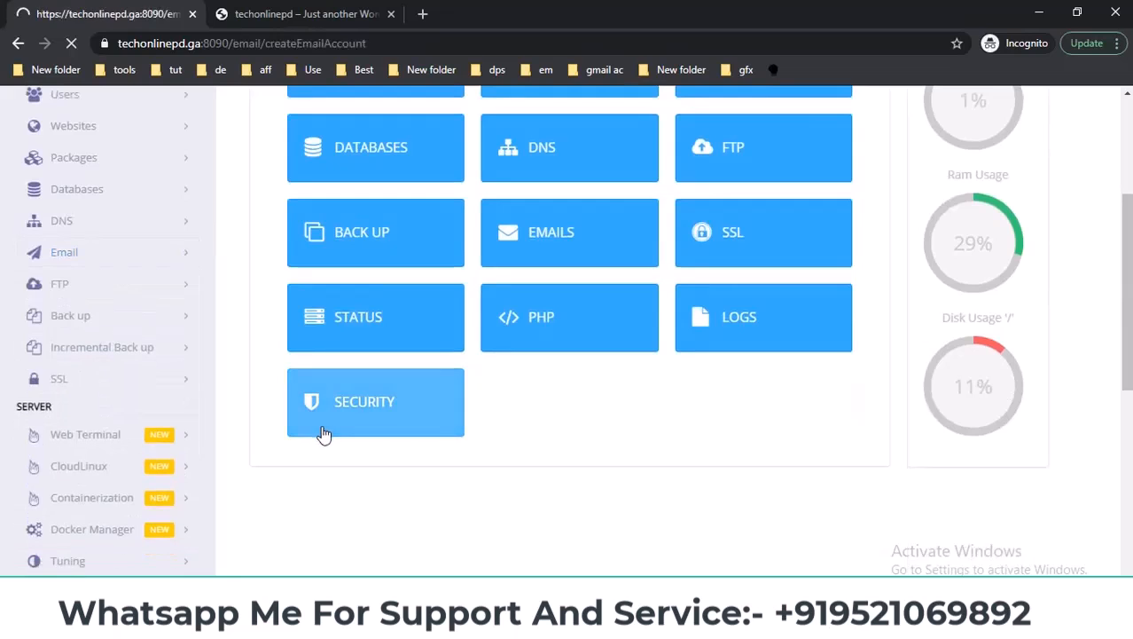
Check the domain name techonlinepd.ga on the Freenom glue records page in the other browser window.
click(519, 510)
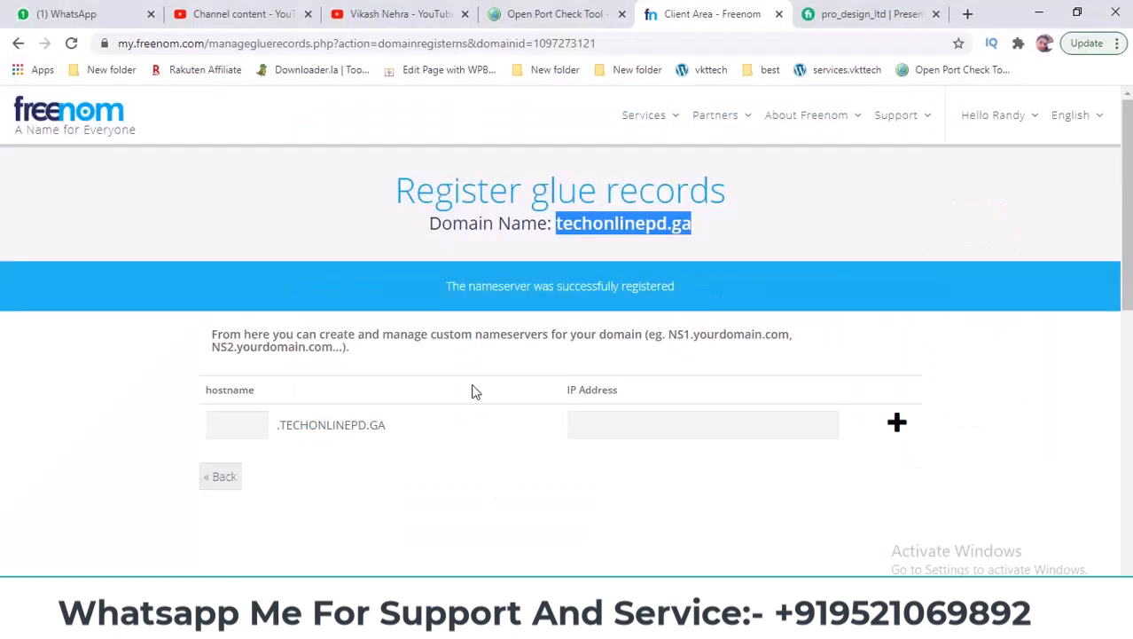
click(555, 223)
drag(555, 223, 693, 224)
click(1043, 22)
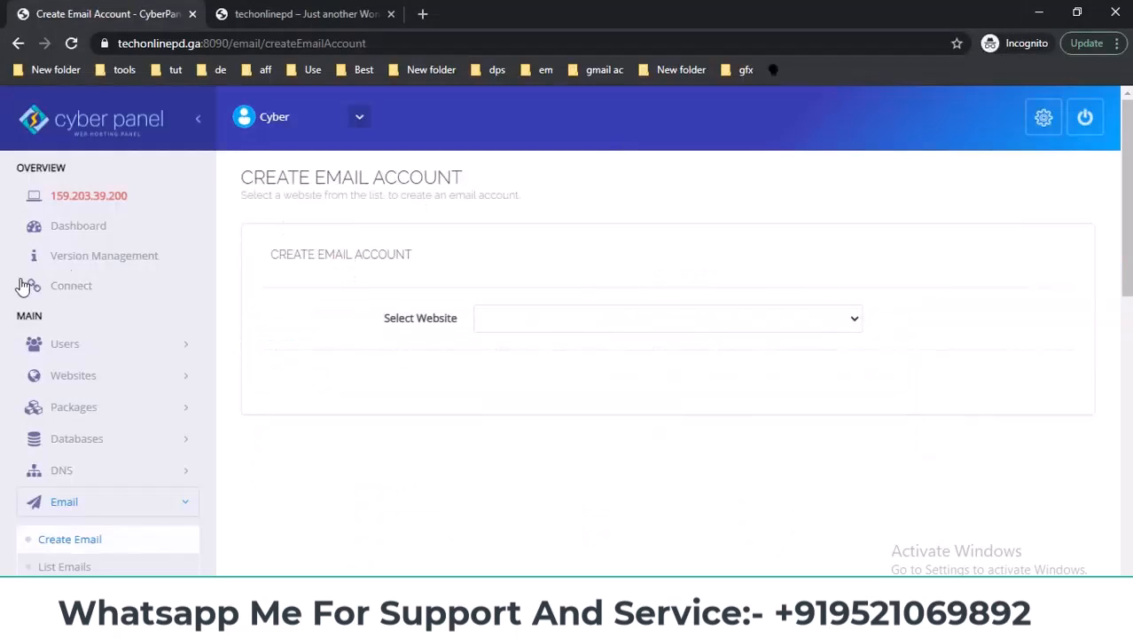
Open the list of hosted websites in a new tab and check the techonlinepd.ga entry.
click(101, 377)
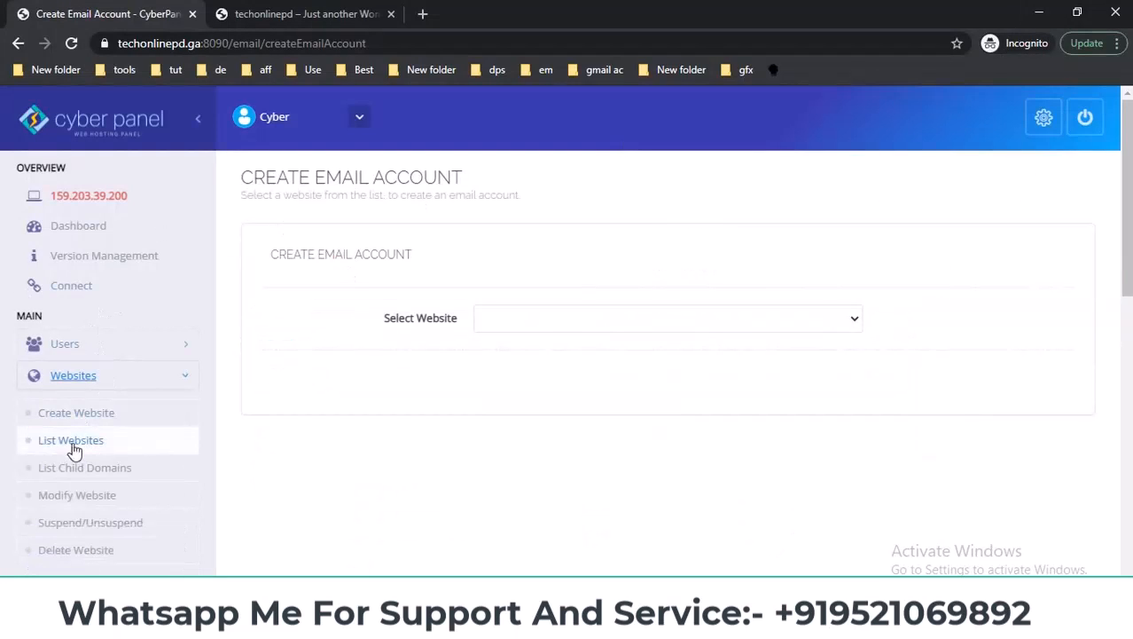
middle_click(71, 441)
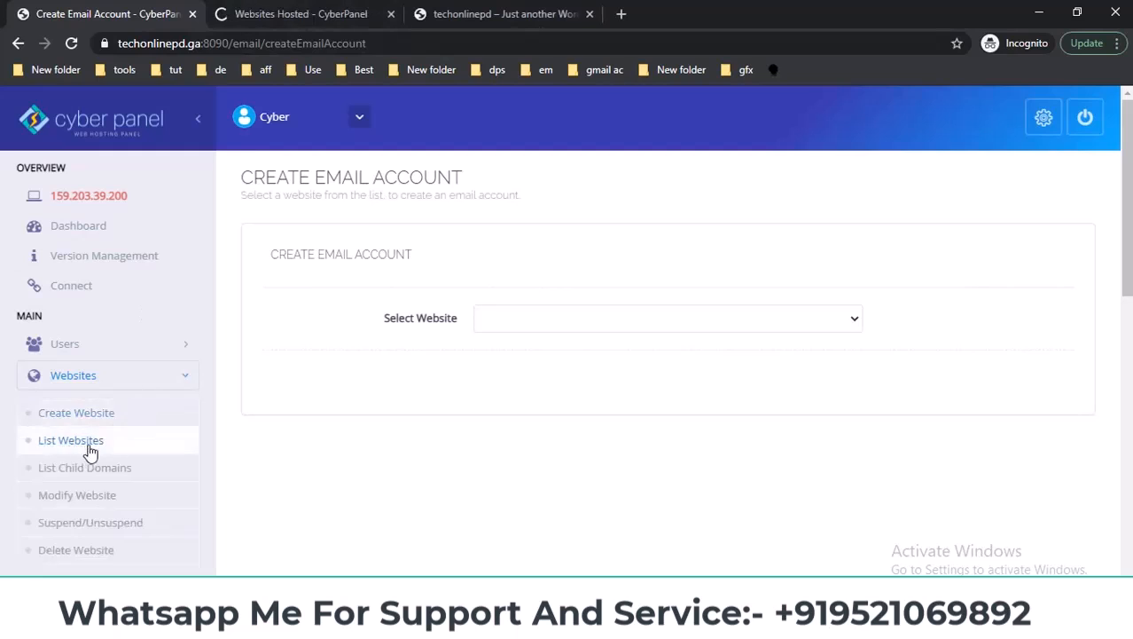
click(301, 13)
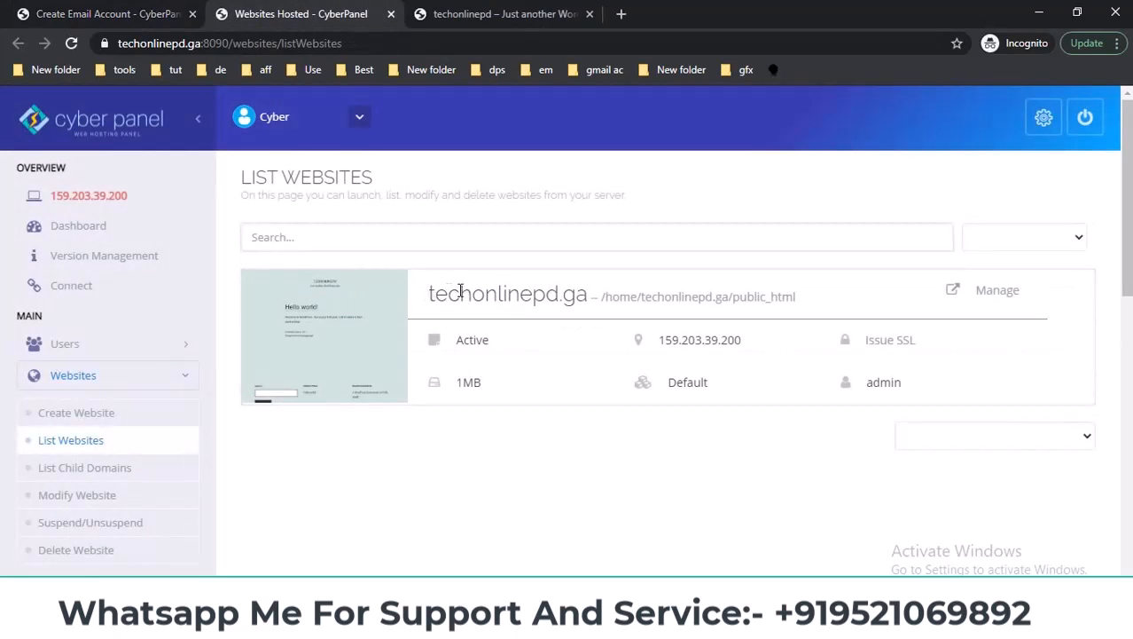
drag(428, 293, 585, 292)
View the techonlinepd.ga WordPress site, checking its address and home page content.
click(496, 13)
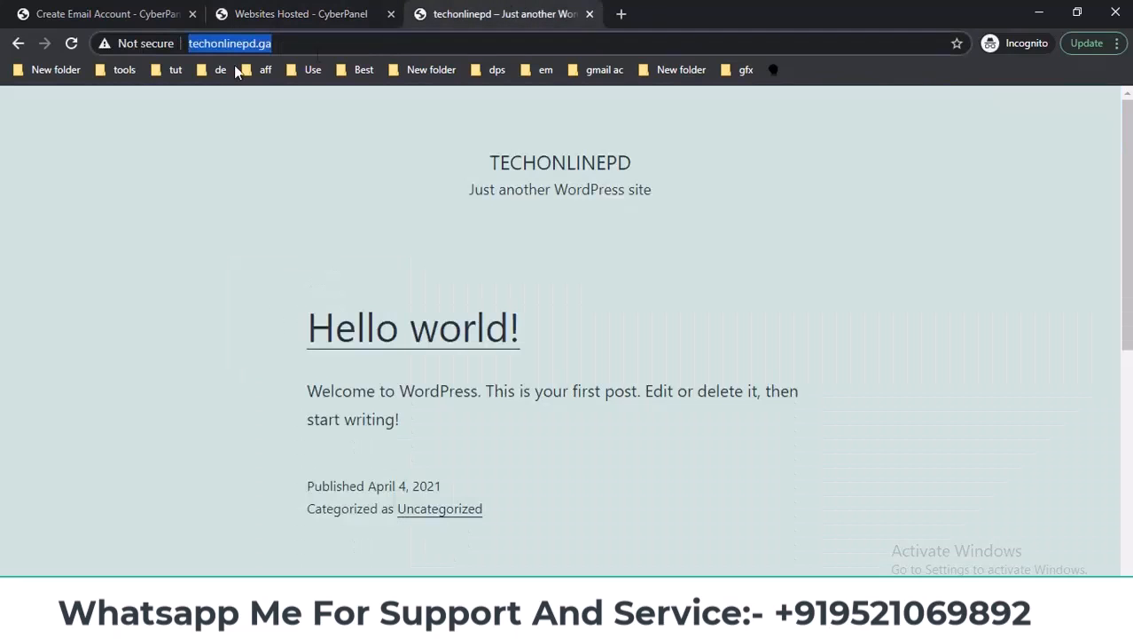
click(65, 44)
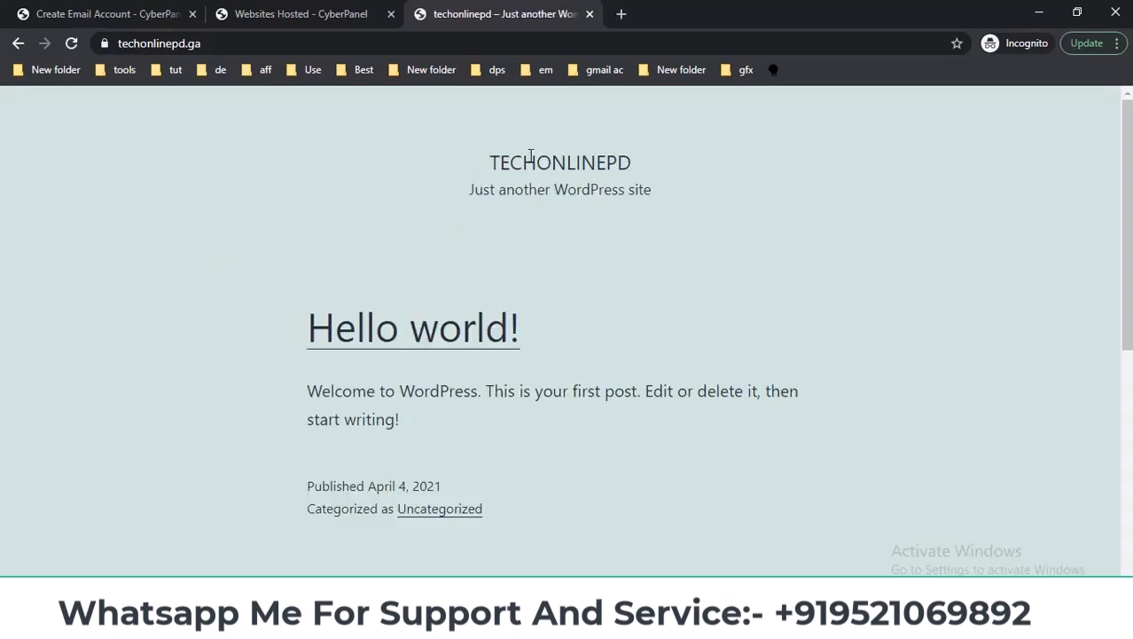
drag(486, 162, 701, 512)
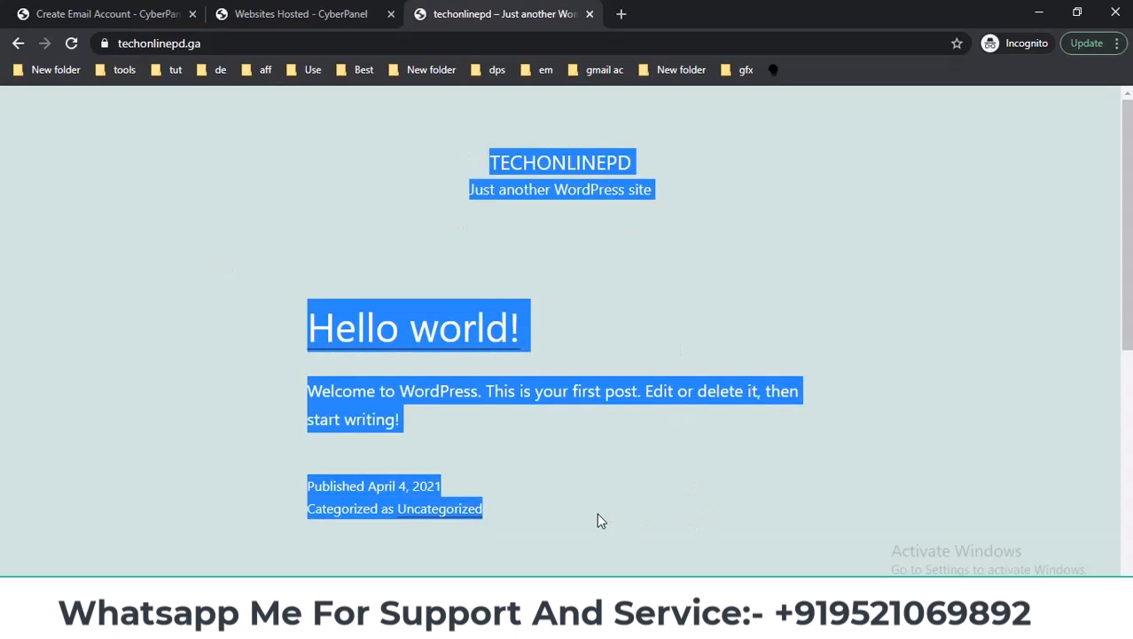
In the email account creation form, select the website techonlinepd.ga and enter admin as the user name.
click(178, 14)
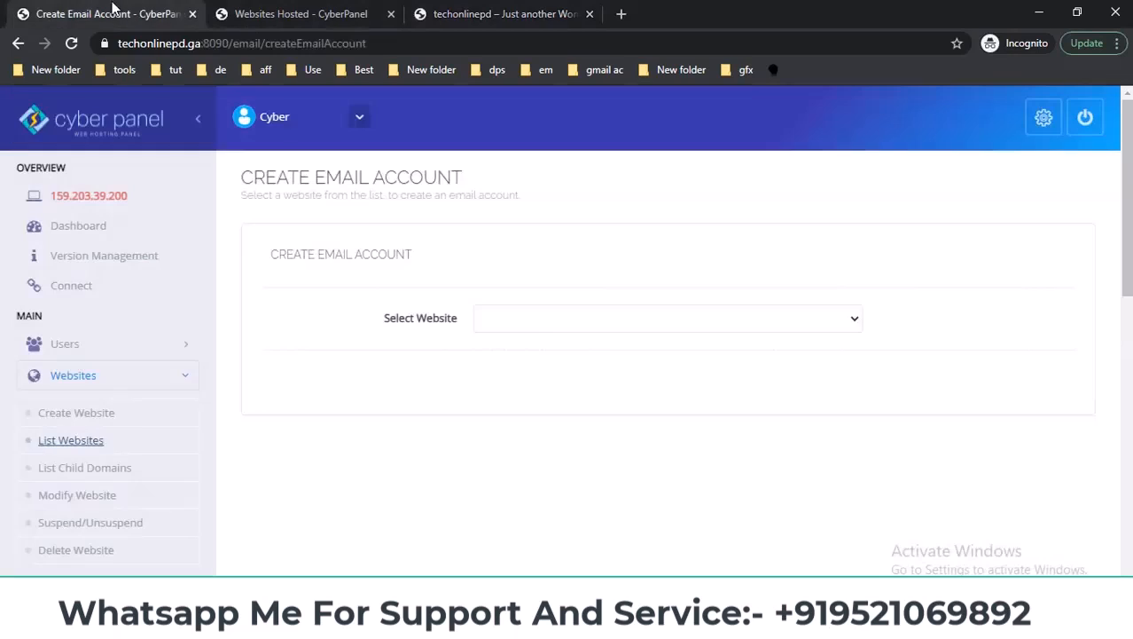
click(534, 319)
drag(247, 175, 486, 180)
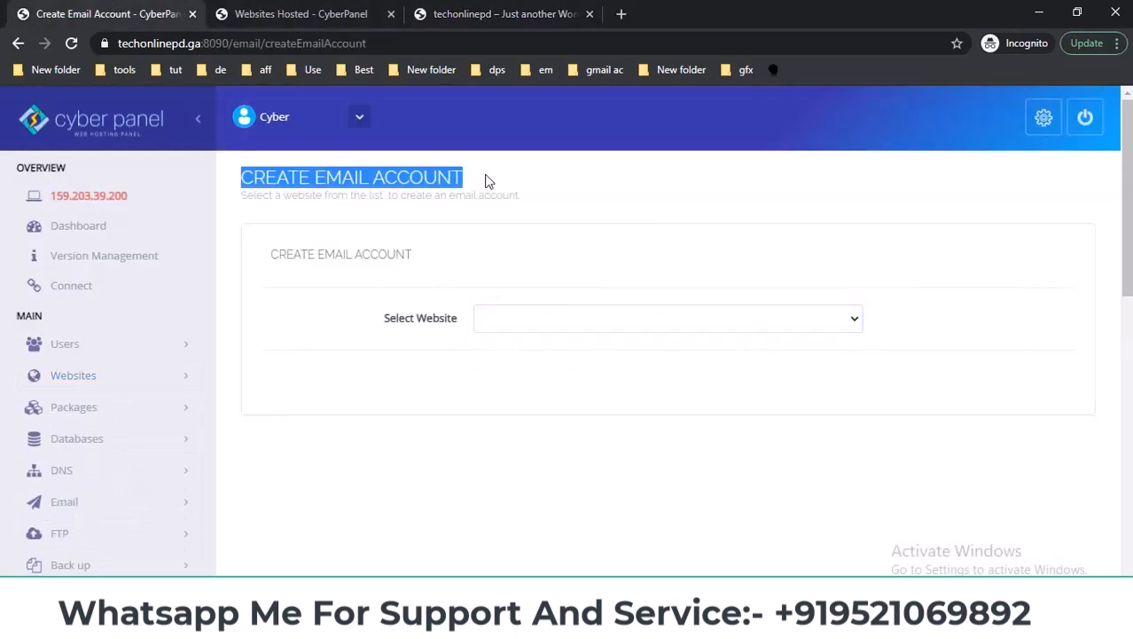
scroll(105, 355, down, 1)
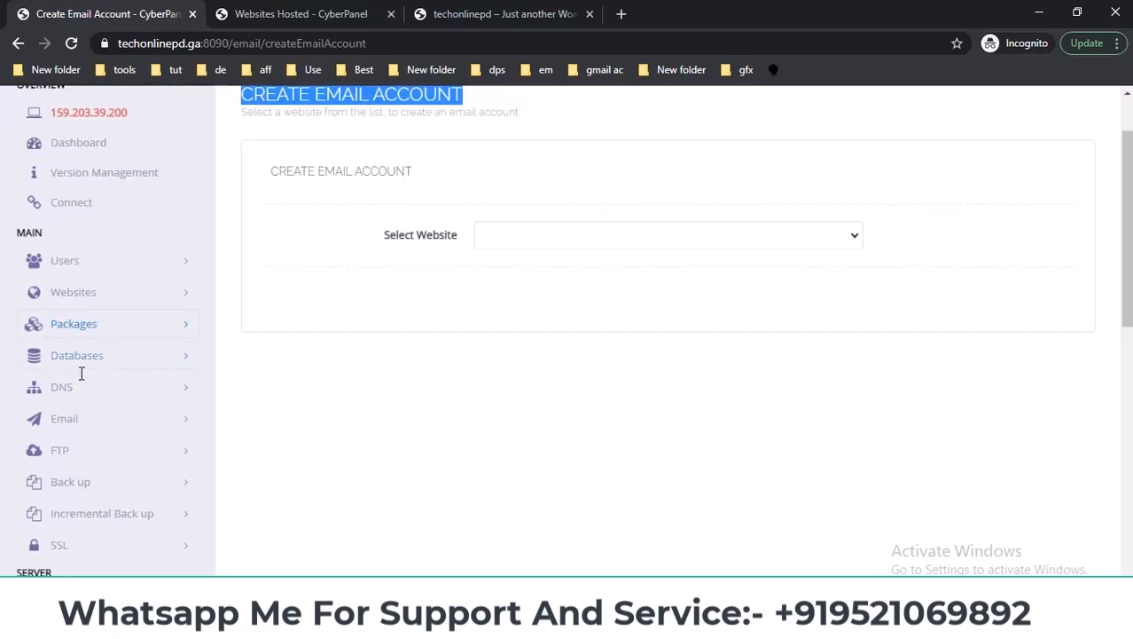
click(86, 422)
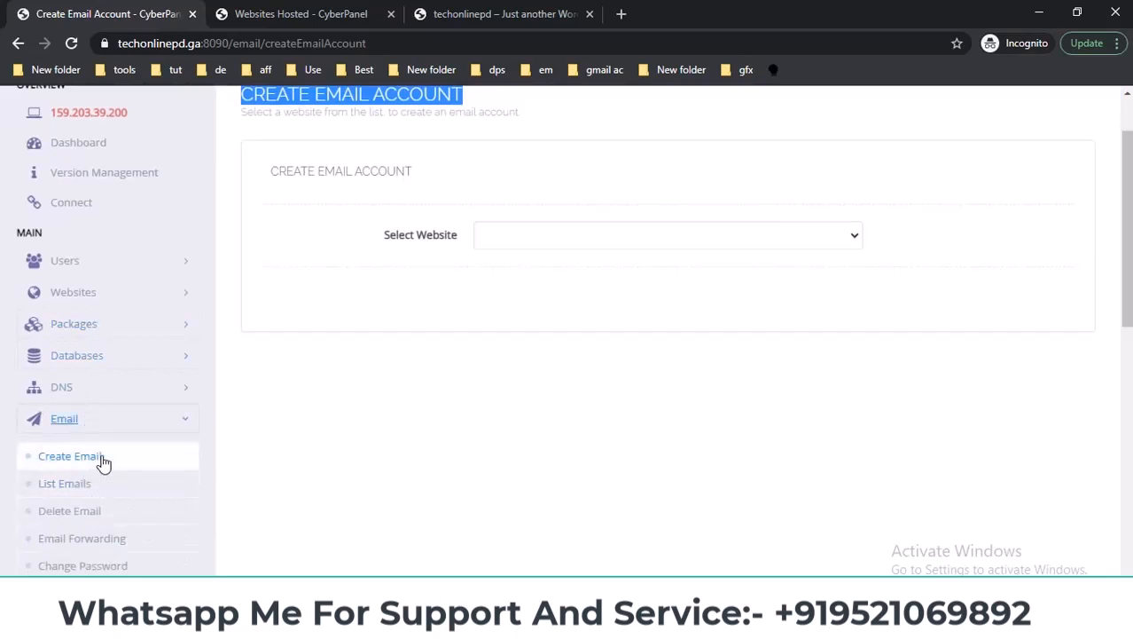
click(521, 232)
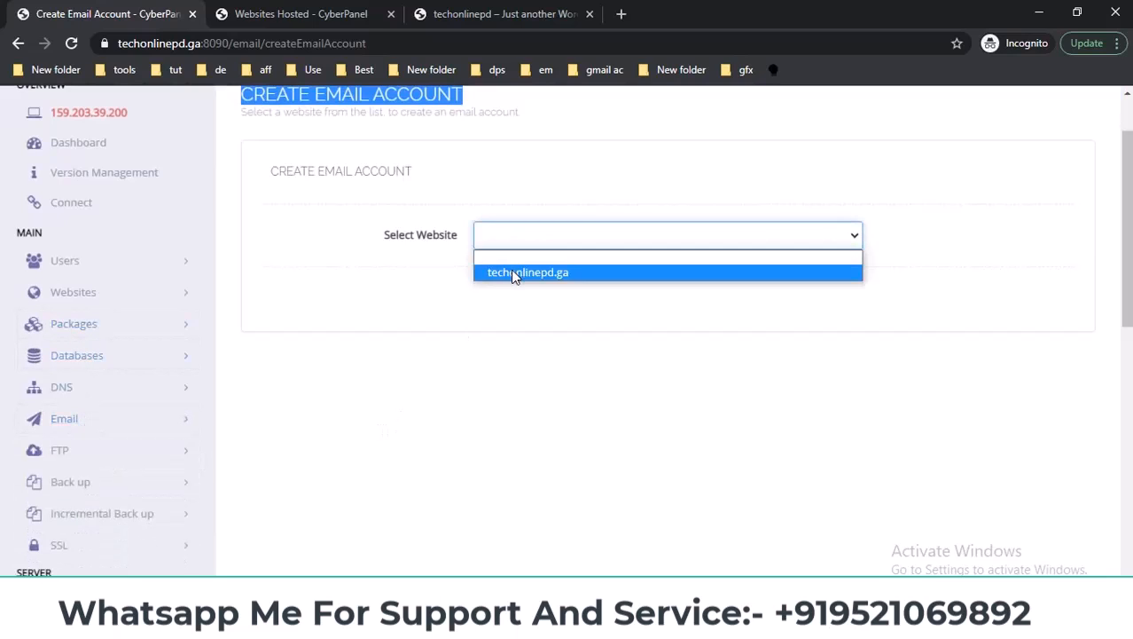
click(514, 274)
click(512, 296)
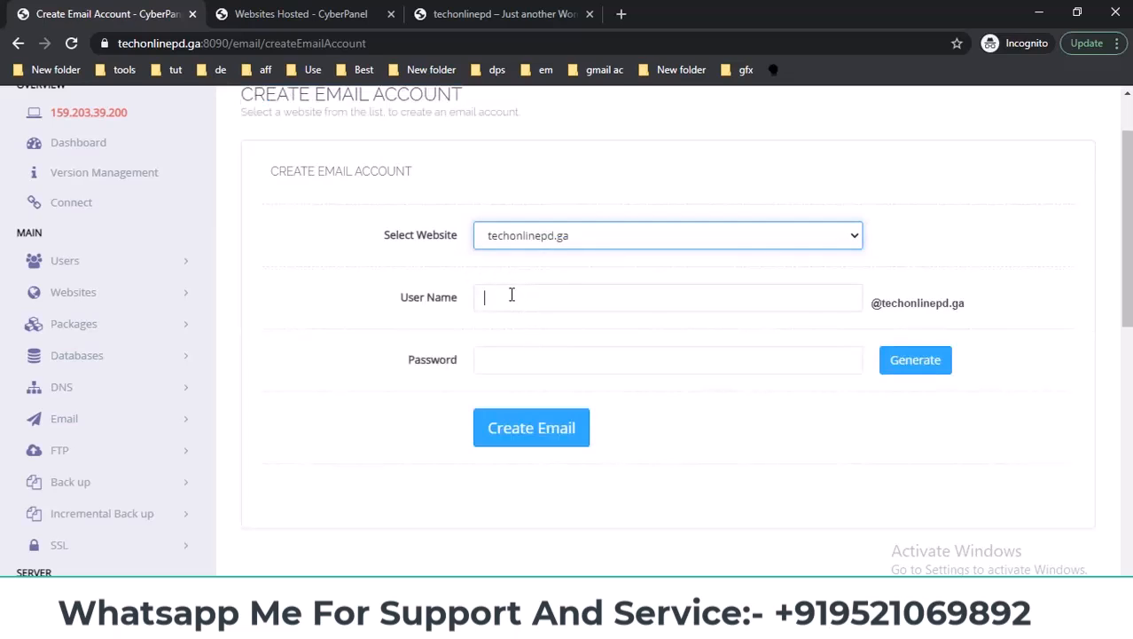
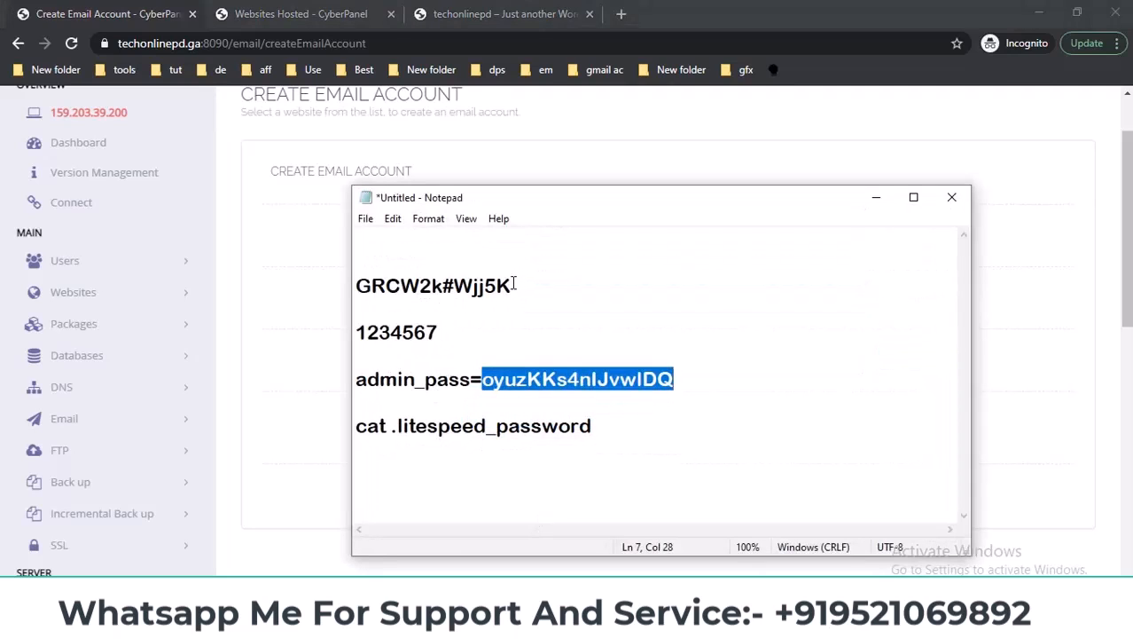
Copy the saved password from Notepad into the account's password field and create the email account.
drag(513, 285, 362, 282)
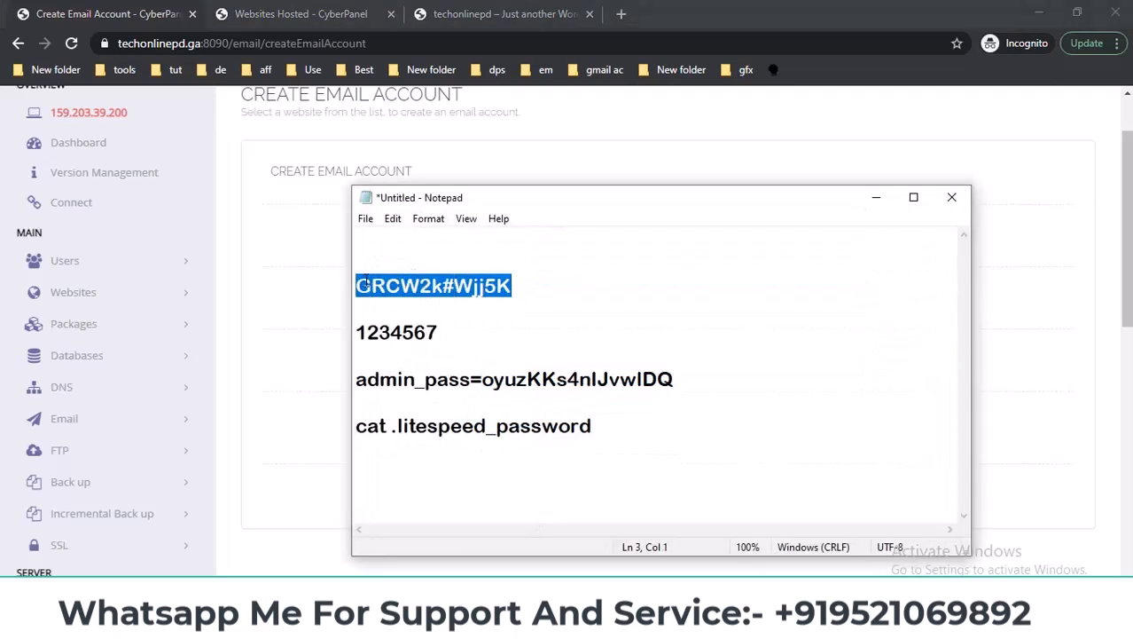
key(alt+Tab)
click(542, 361)
key(ctrl+v)
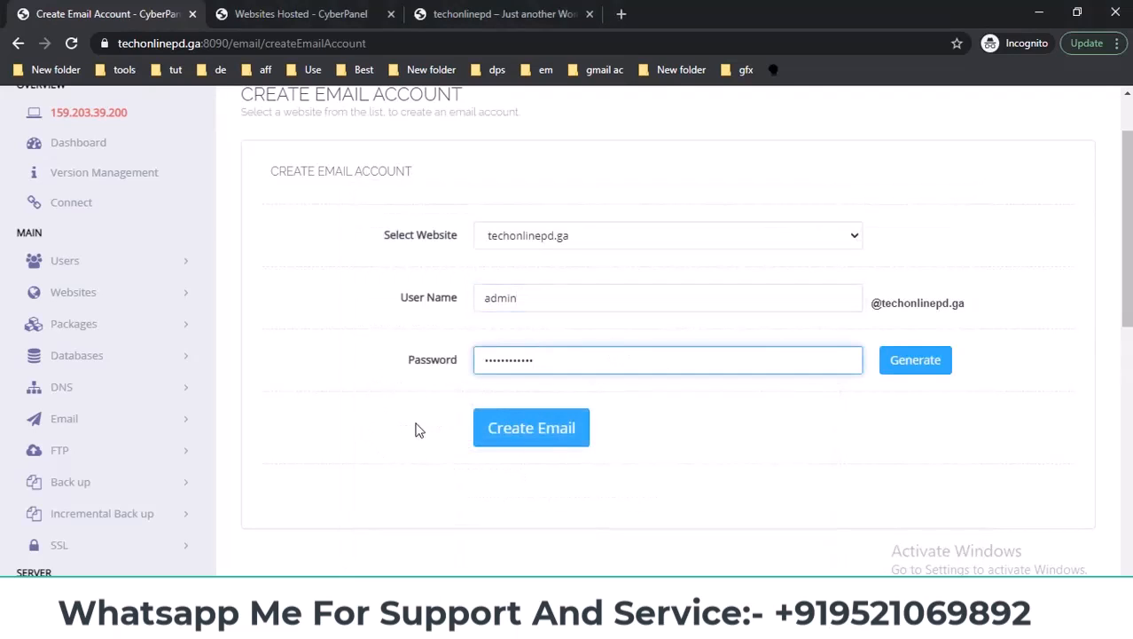
click(521, 434)
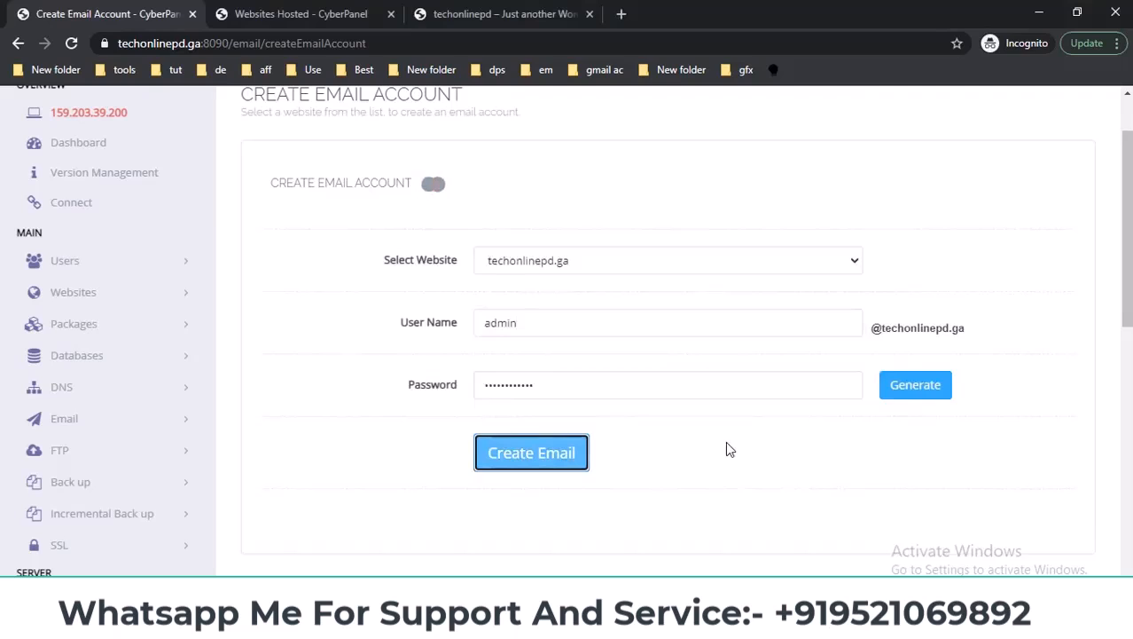
drag(486, 497, 808, 498)
click(826, 482)
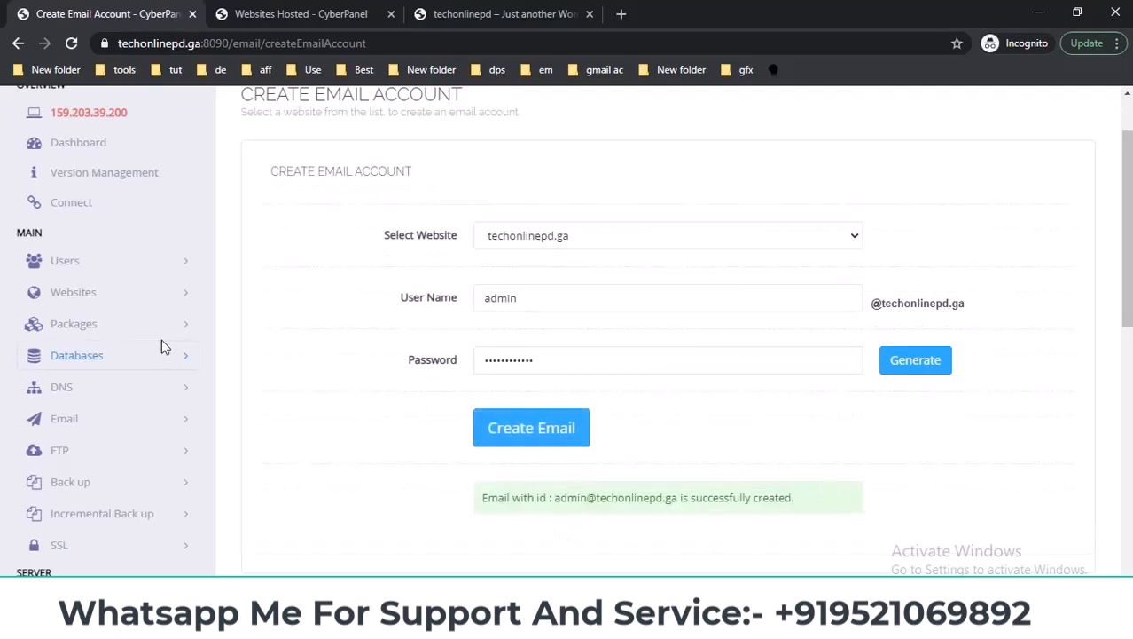
Open the webmail access page, and copy the new account's email address from the creation message.
click(91, 420)
scroll(71, 435, down, 2)
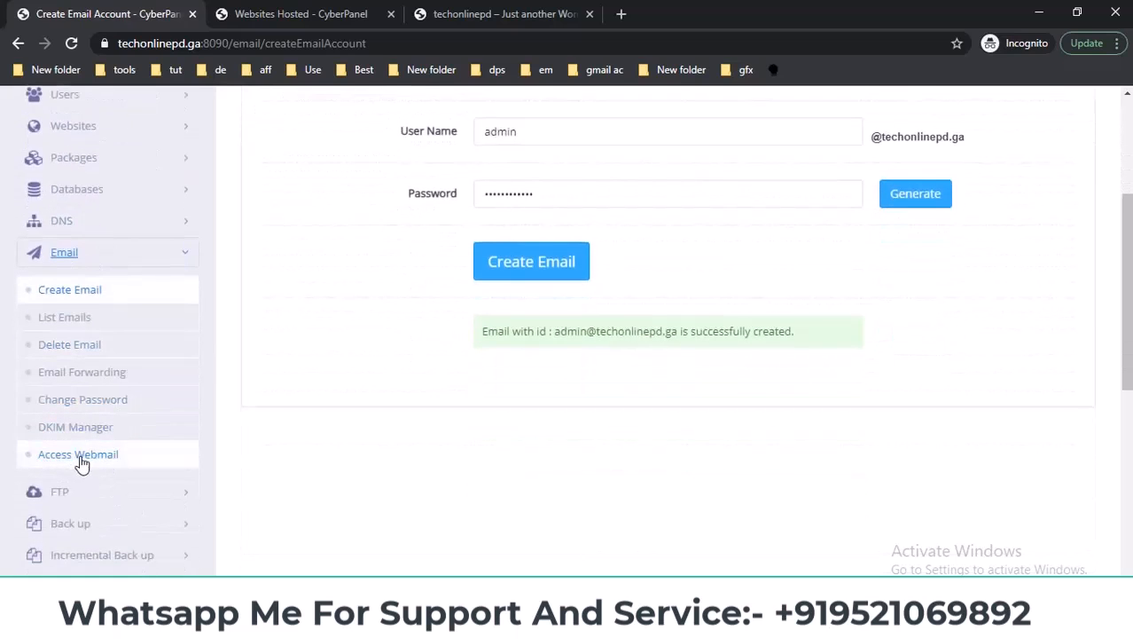
click(80, 456)
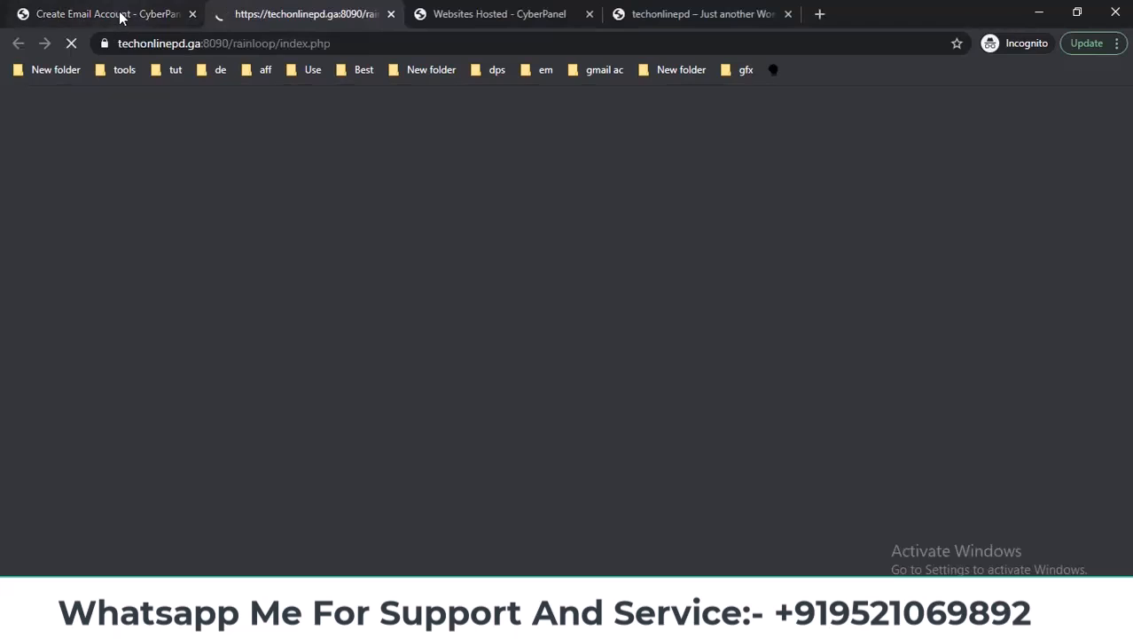
click(119, 20)
drag(556, 331, 676, 331)
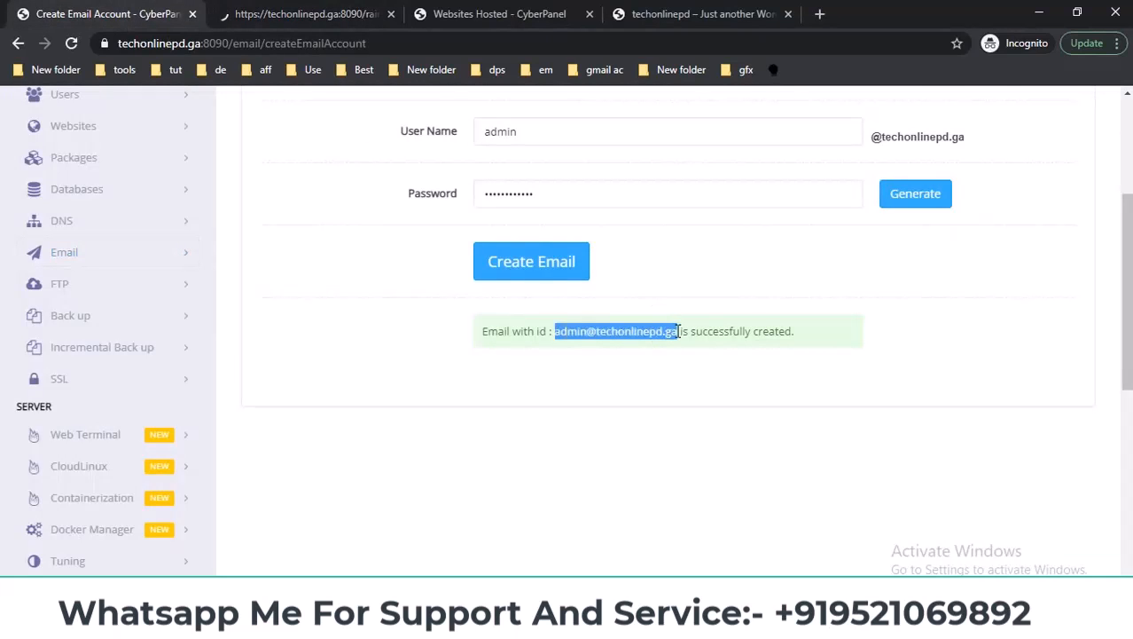
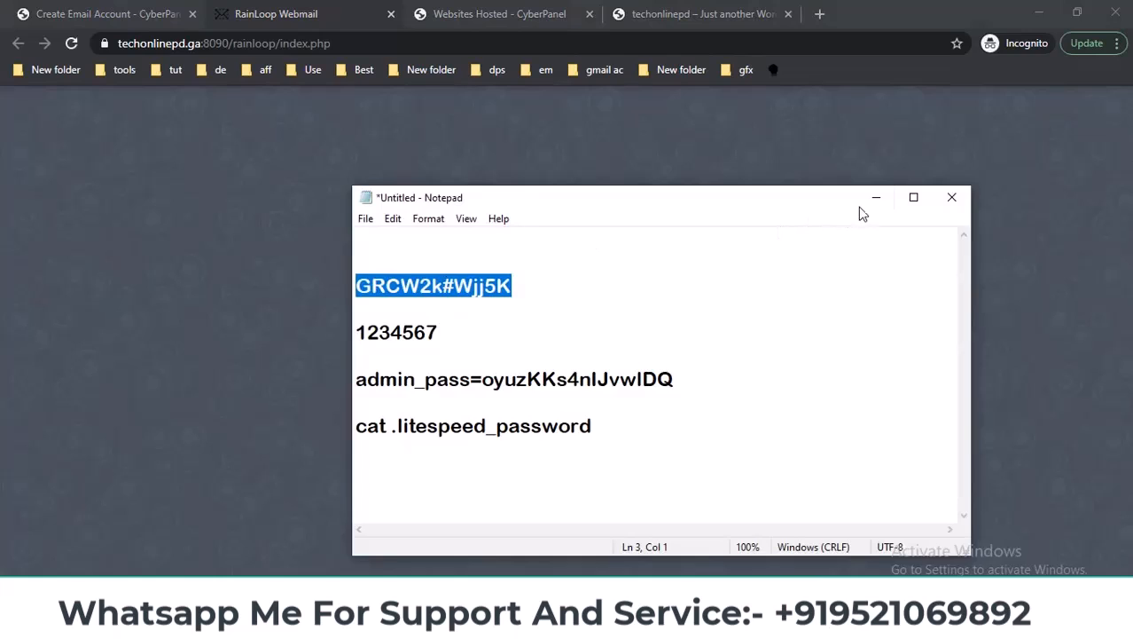
Log in to RainLoop Webmail with the new account's email address and password.
click(877, 197)
click(619, 311)
key(ctrl+v)
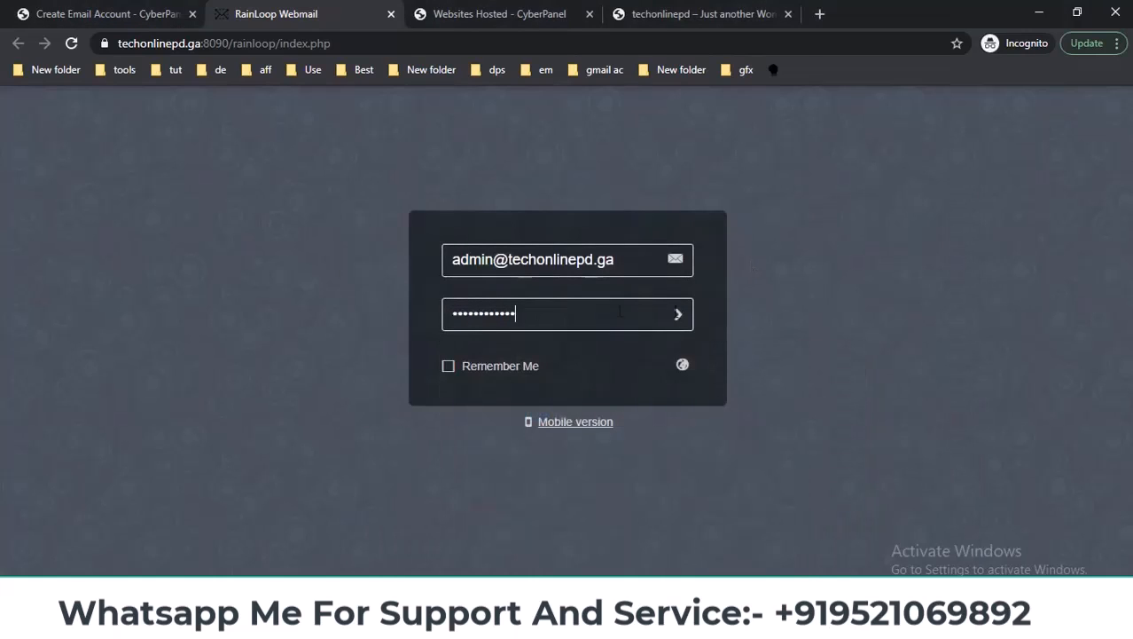
click(680, 315)
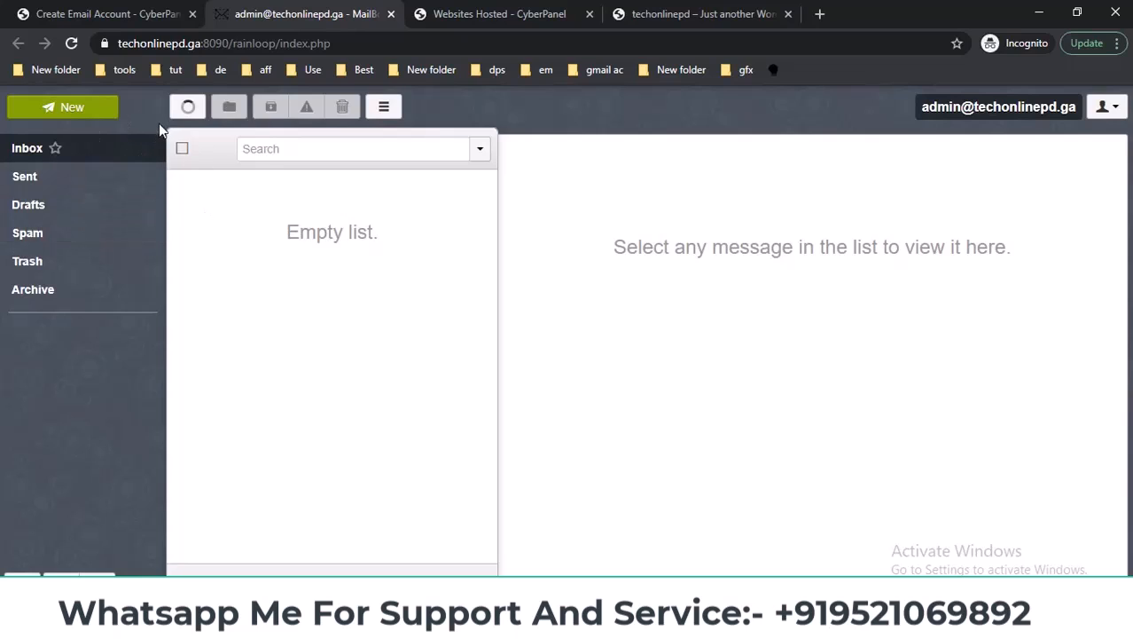
Return to CyberPanel and issue a MailServer SSL certificate for the website techonlinepd.ga.
click(122, 11)
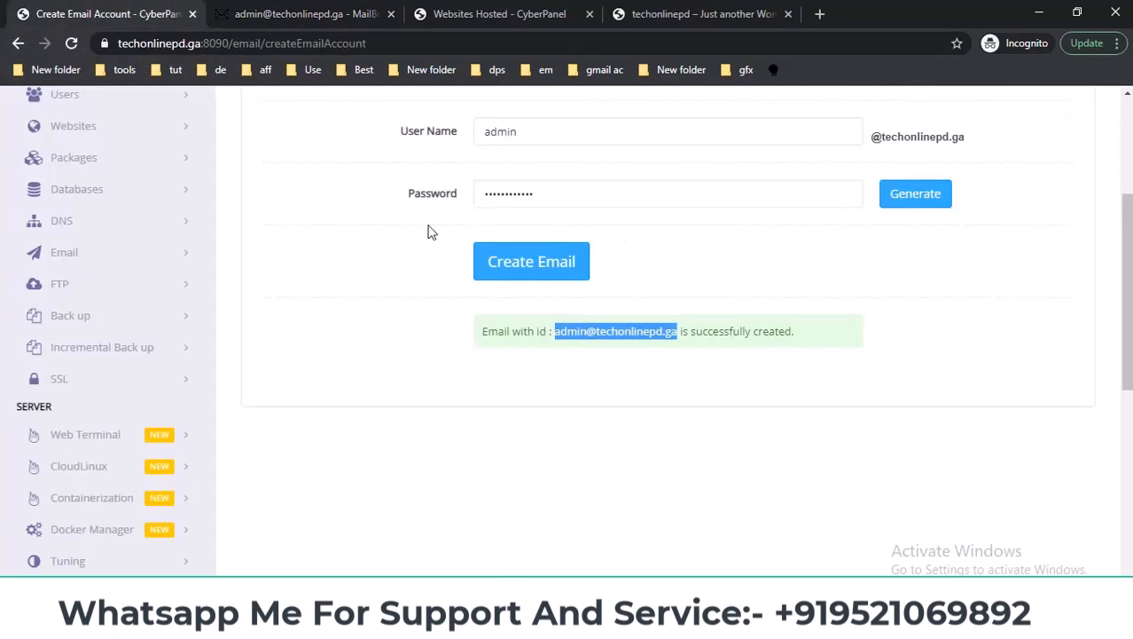
scroll(567, 313, up, 3)
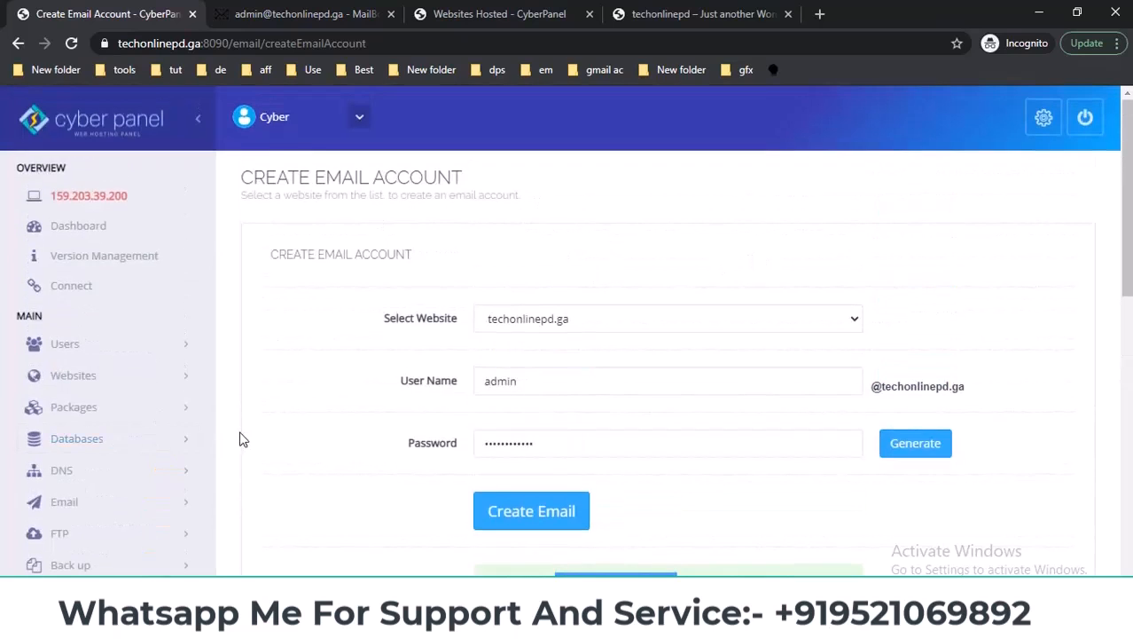
scroll(246, 426, down, 2)
scroll(285, 344, down, 2)
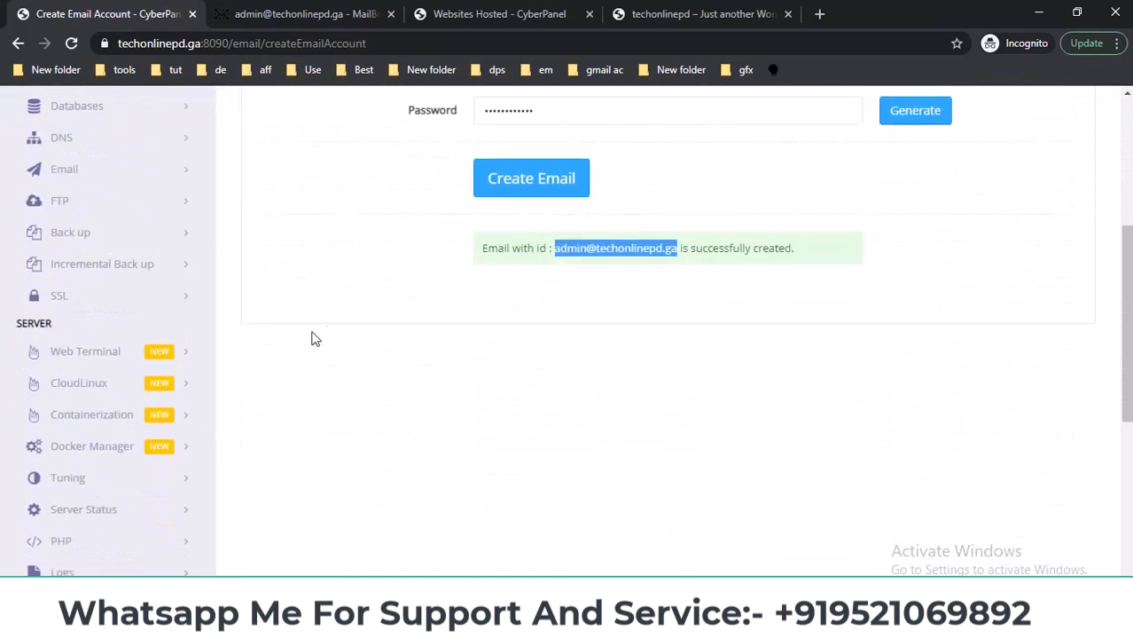
click(49, 299)
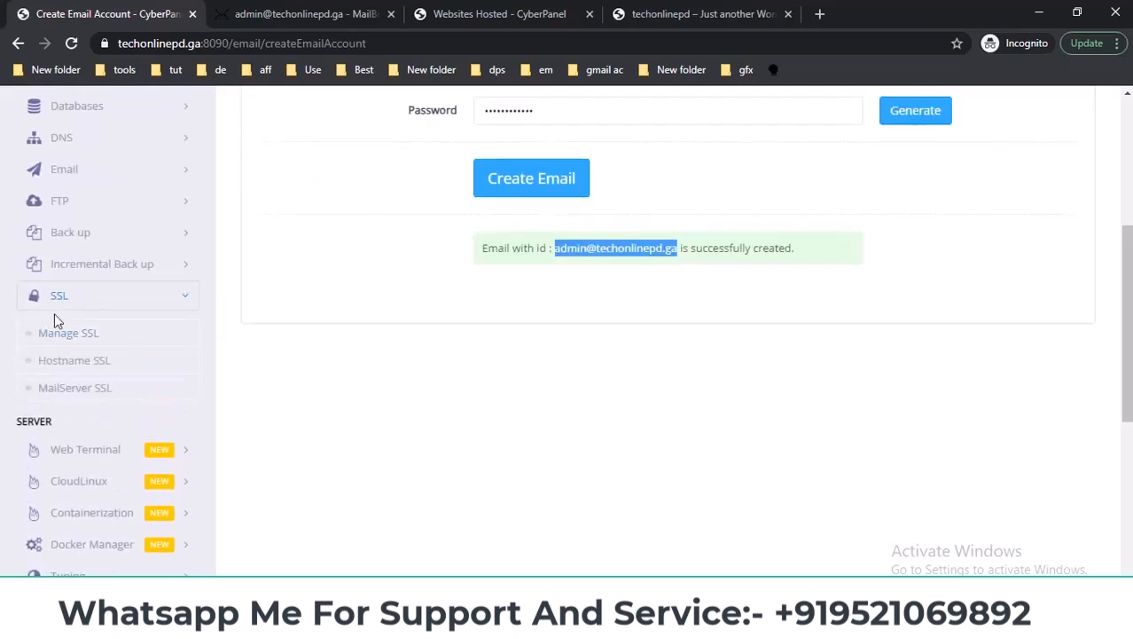
click(103, 395)
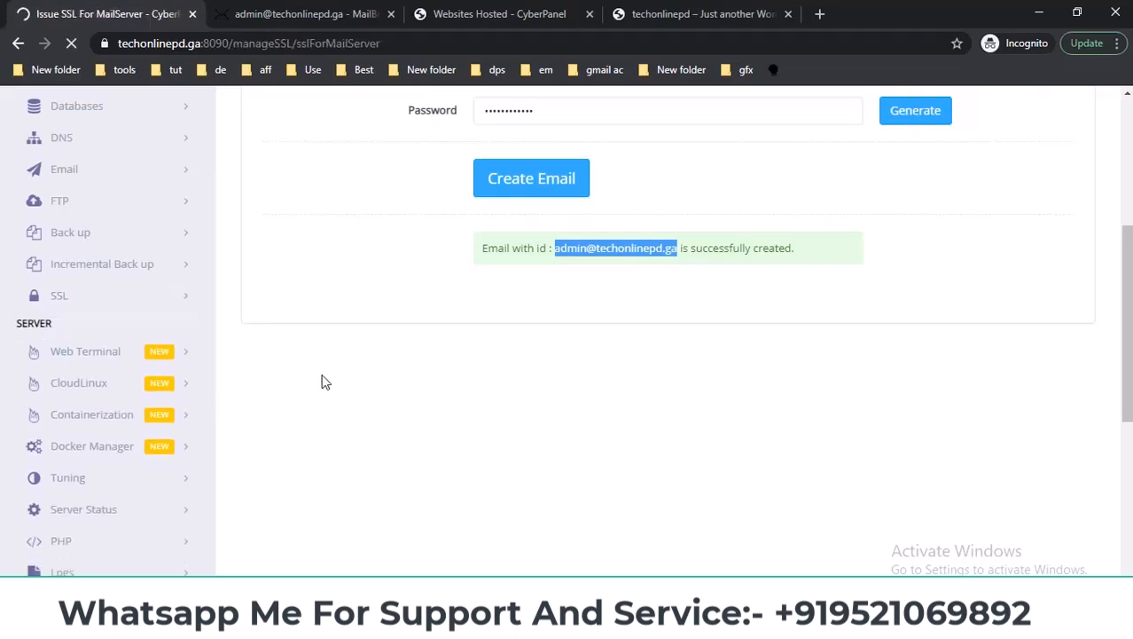
click(544, 326)
click(536, 358)
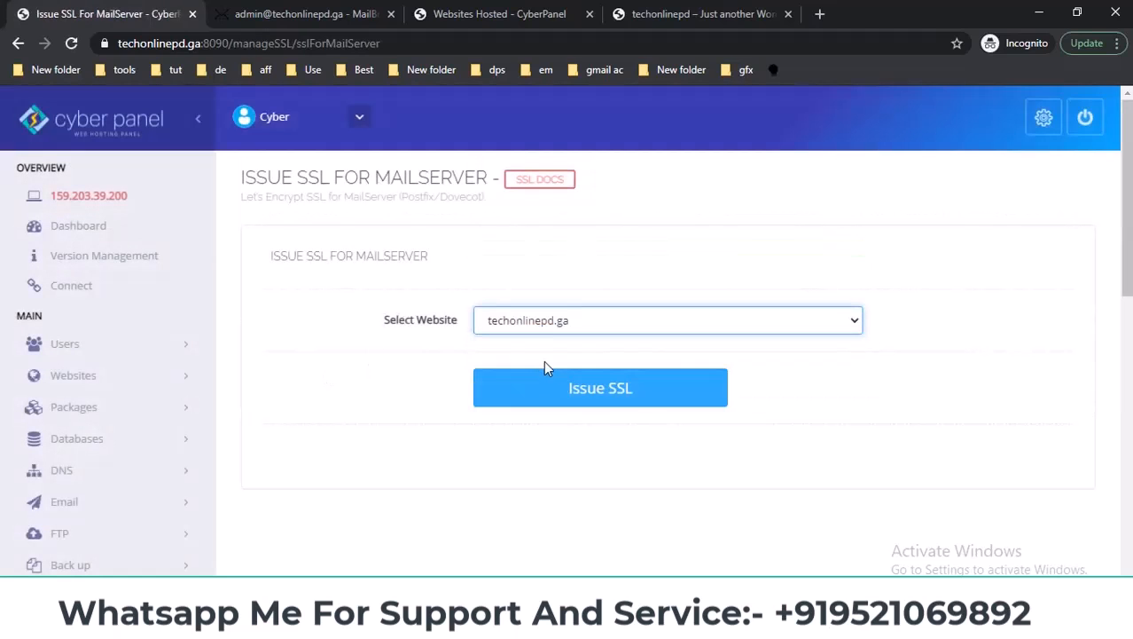
click(603, 395)
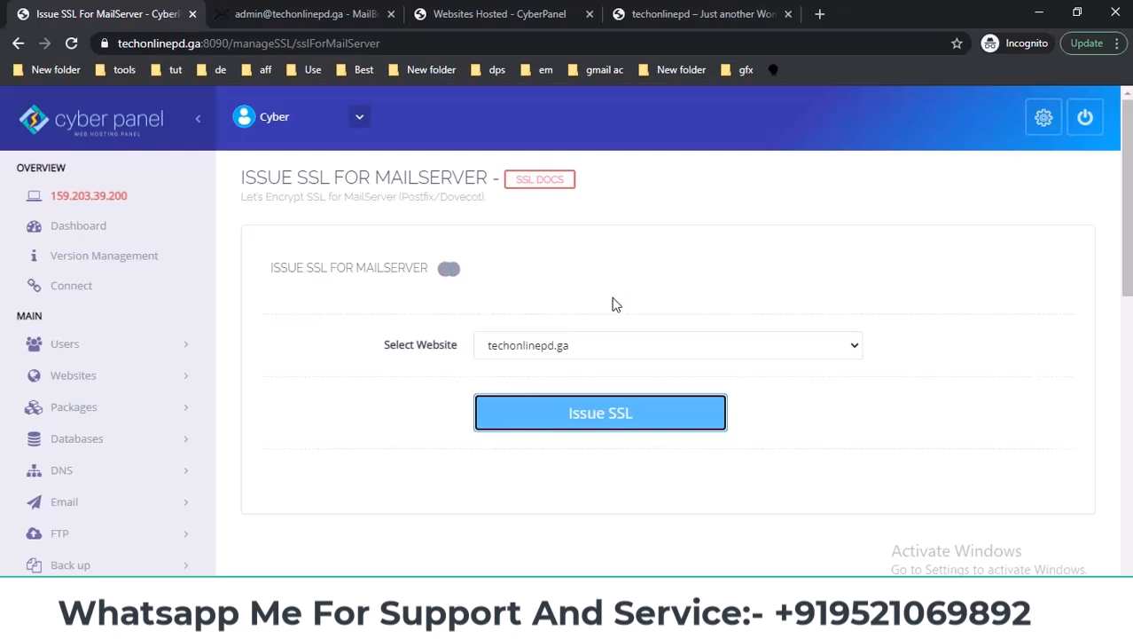
click(315, 14)
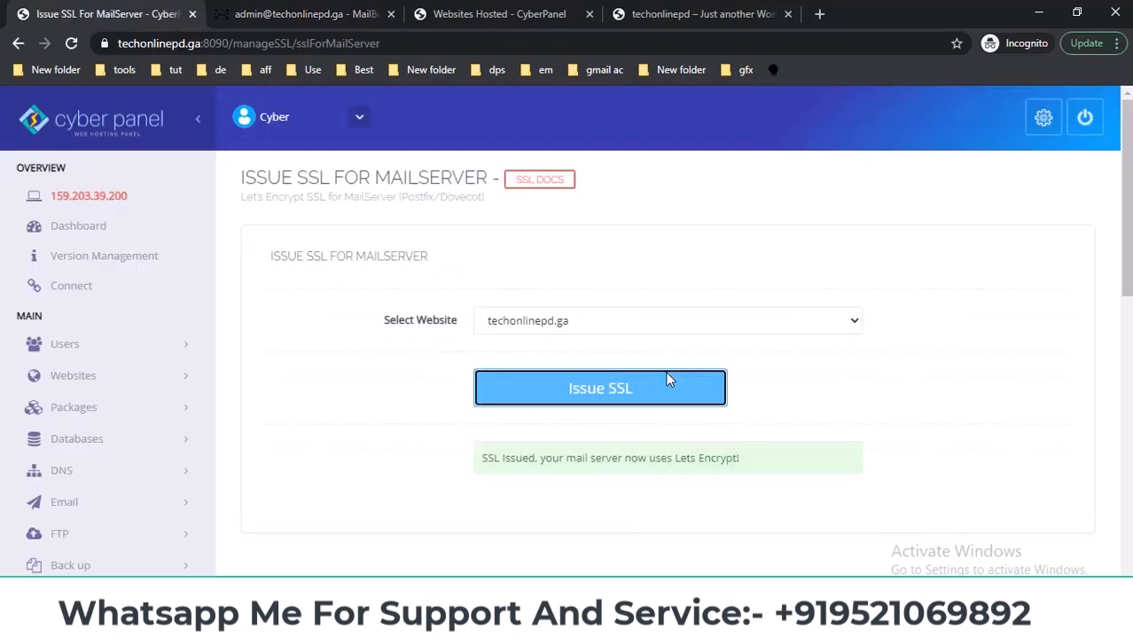
drag(482, 461, 822, 456)
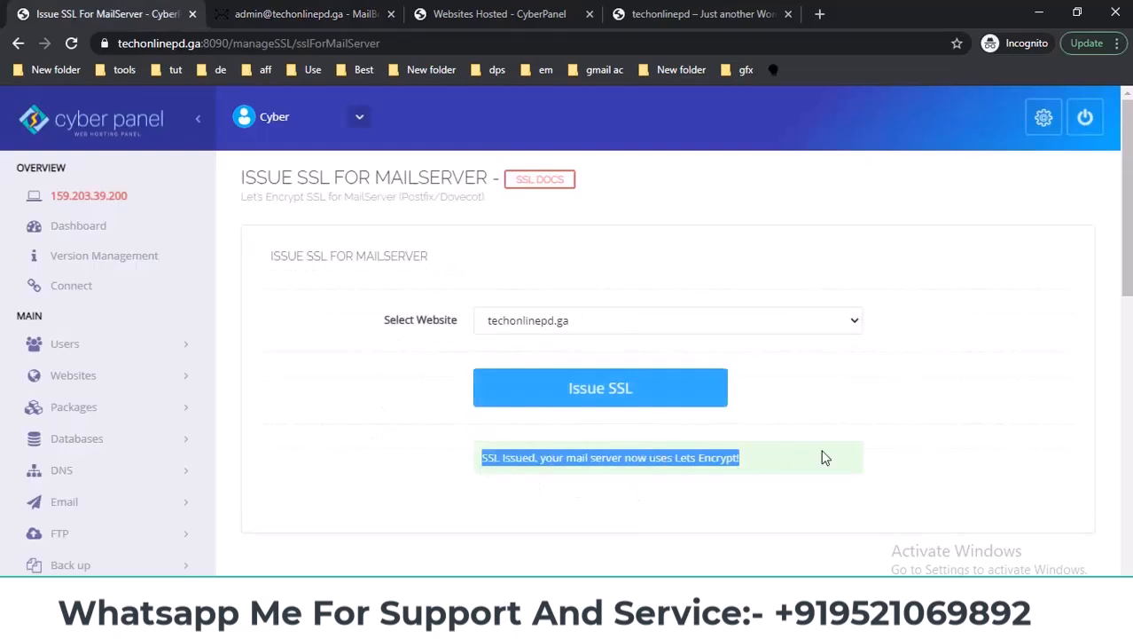
scroll(798, 443, down, 1)
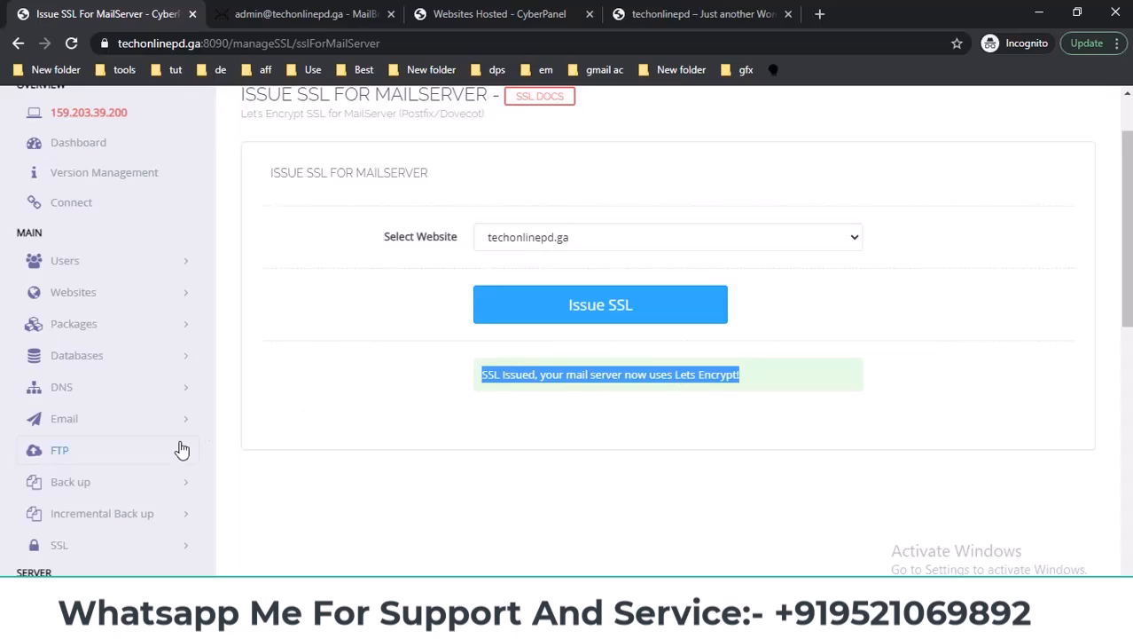
Open the list of email accounts and select the domain techonlinepd.ga.
click(120, 418)
scroll(55, 376, down, 1)
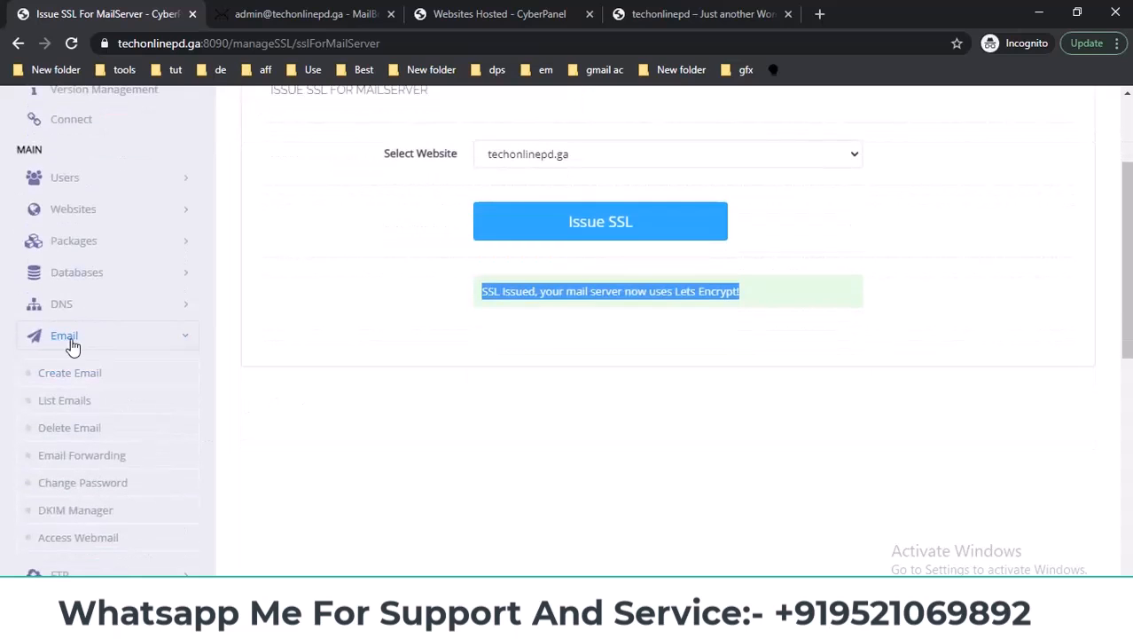
click(65, 403)
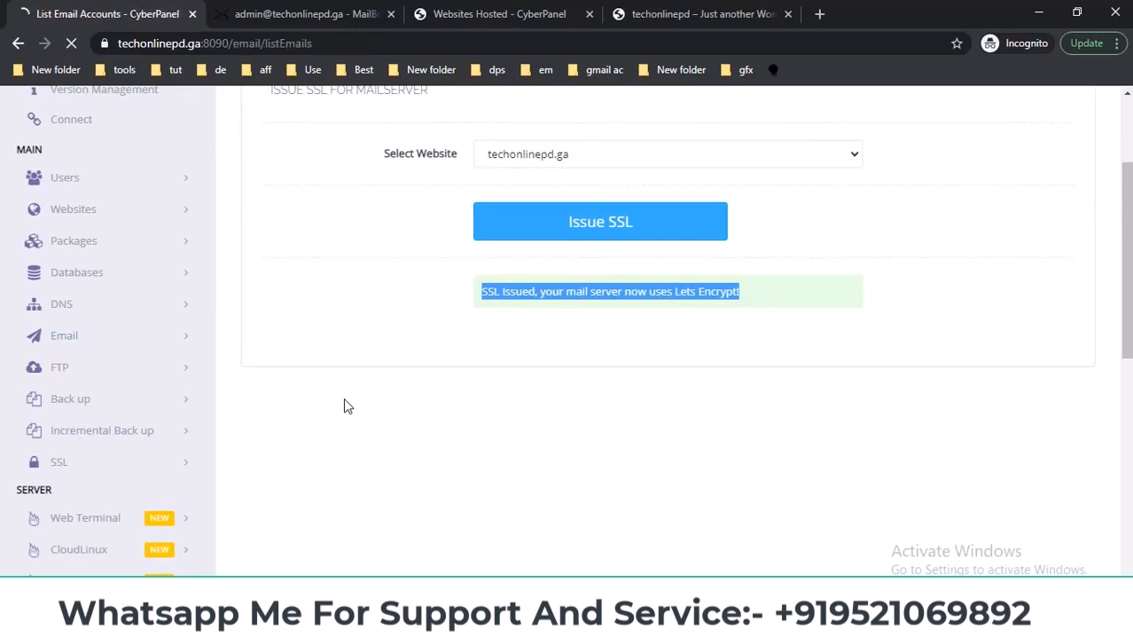
click(521, 301)
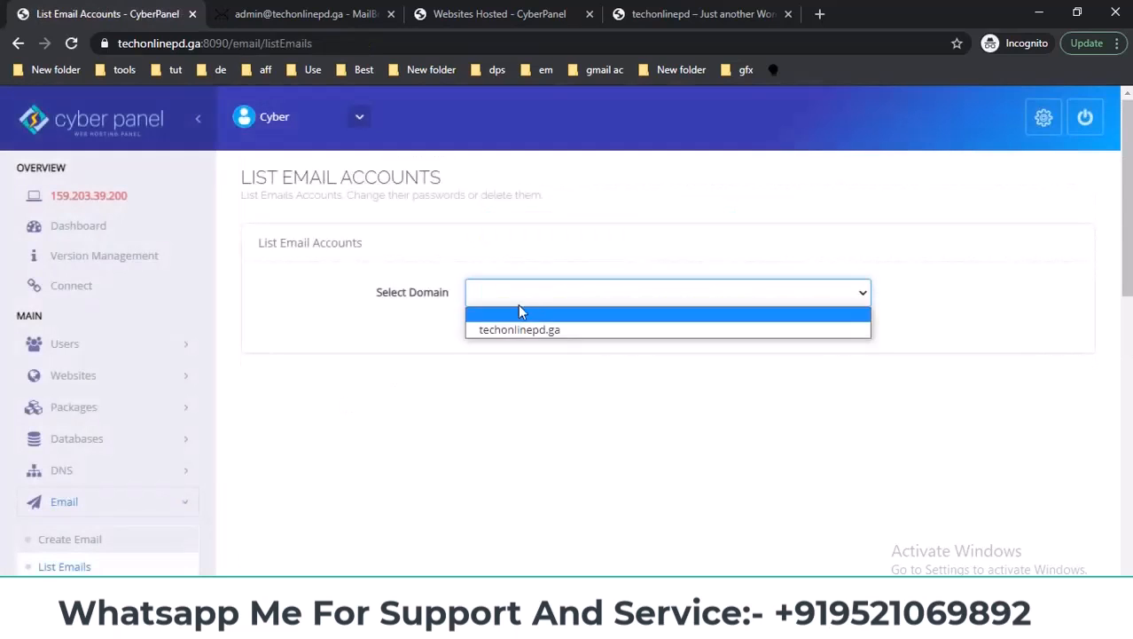
click(502, 330)
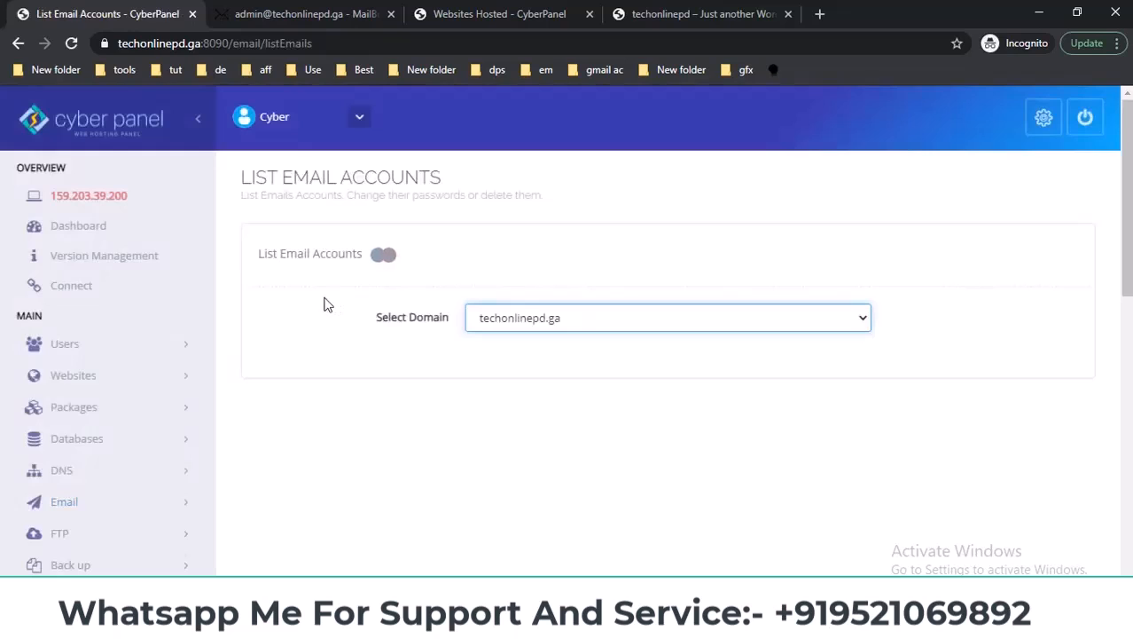
scroll(324, 304, down, 1)
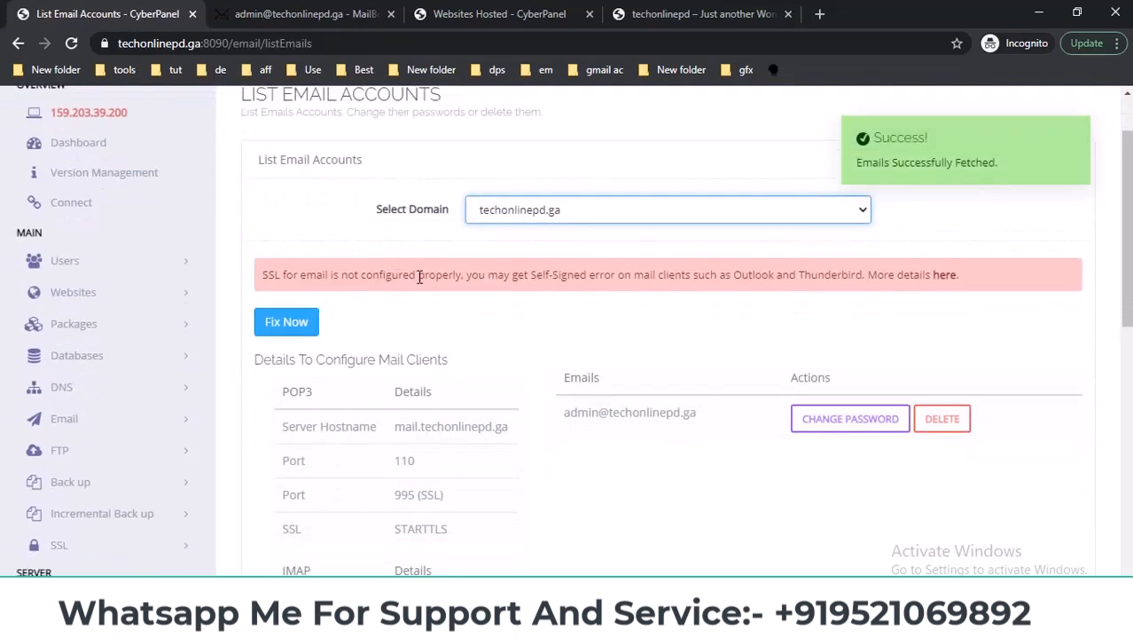
Read the email SSL warning and apply the automatic fix for techonlinepd.ga.
drag(267, 274, 965, 280)
click(963, 316)
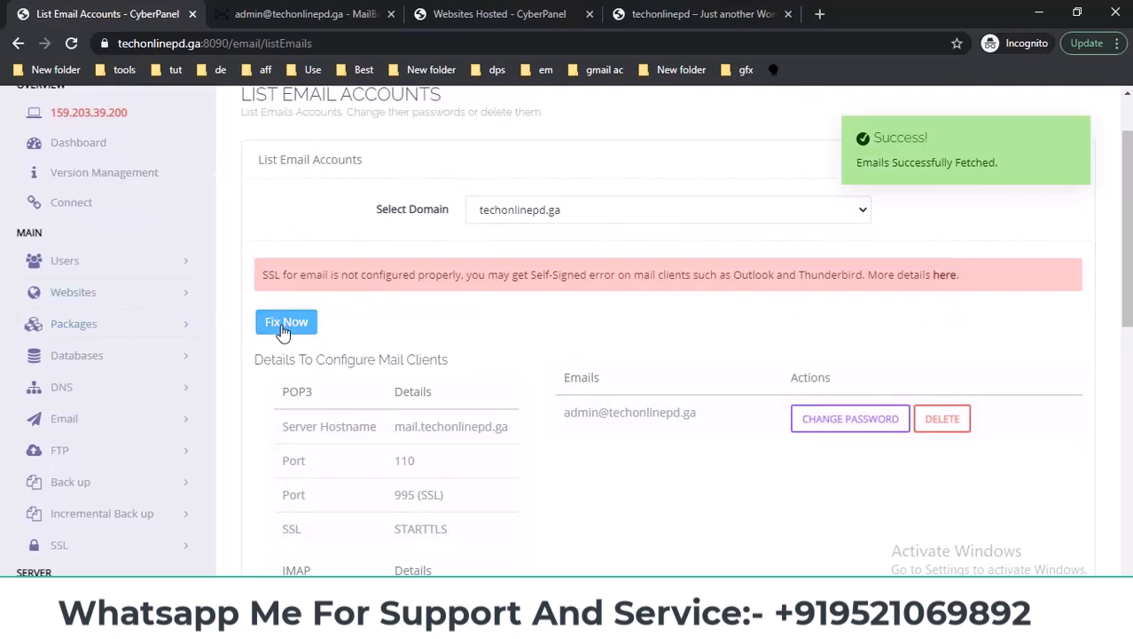
click(282, 328)
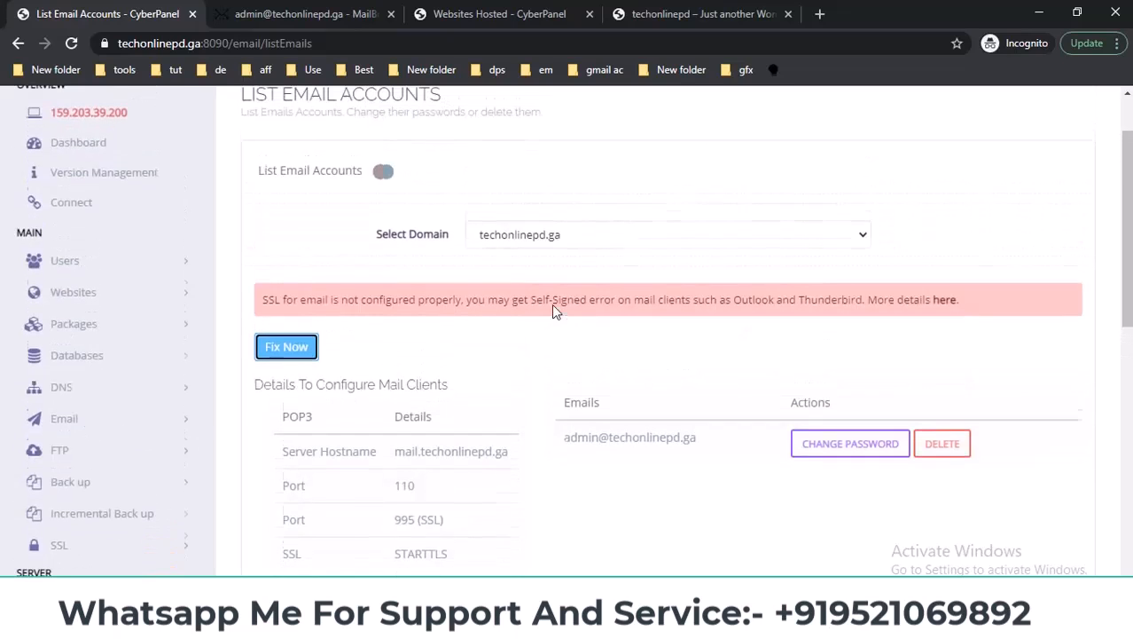
scroll(510, 324, down, 1)
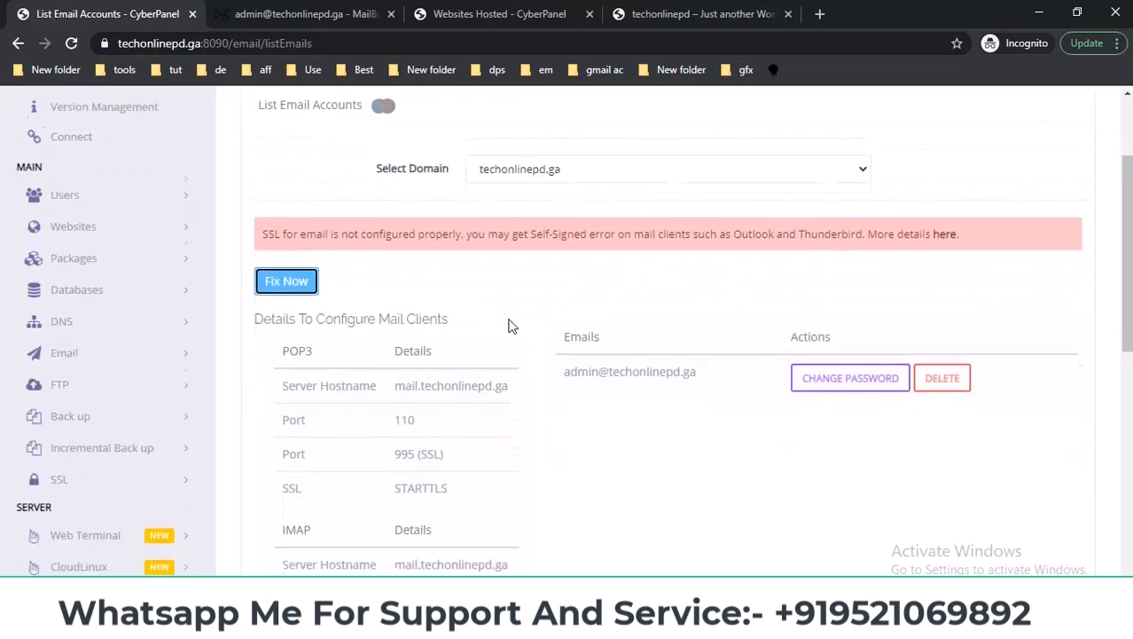
scroll(511, 324, down, 2)
click(337, 14)
click(136, 12)
click(302, 12)
click(126, 9)
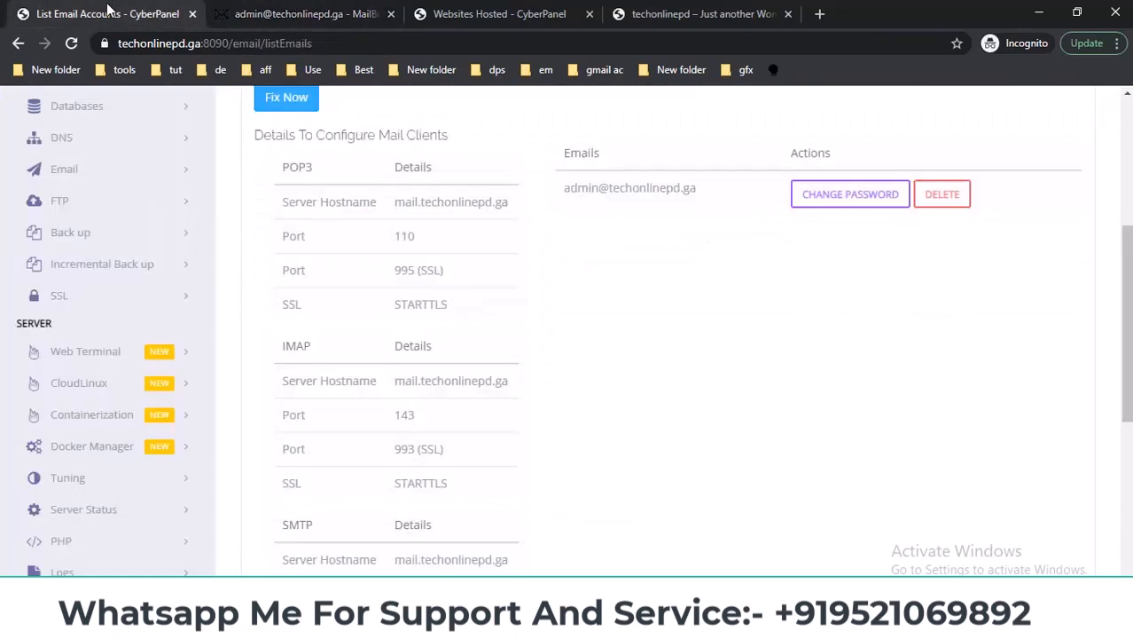
scroll(424, 266, up, 3)
click(289, 10)
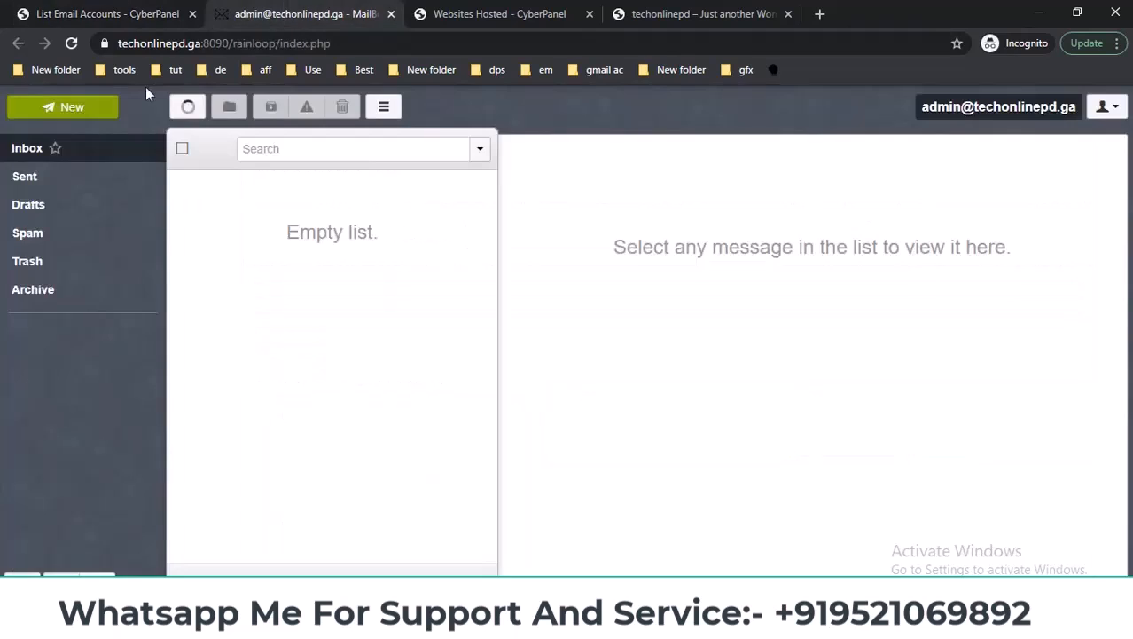
click(113, 11)
Switch to RainLoop Webmail and compose a message to the Gmail recipient's address, with subject "hi" and the sender's full name as body.
click(293, 13)
click(62, 111)
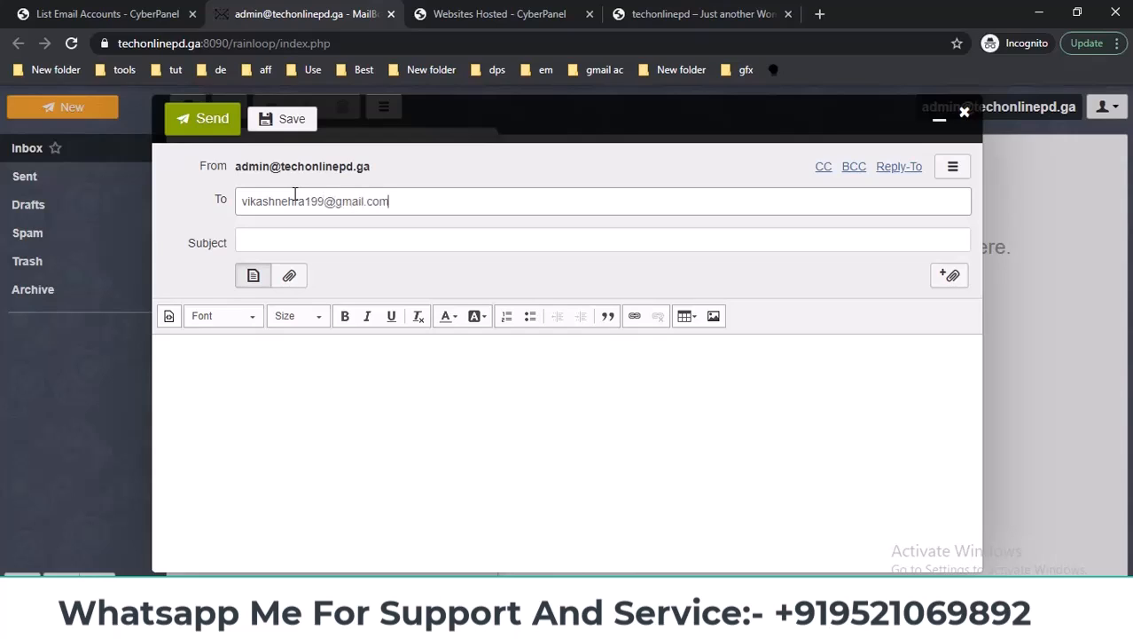
key(Tab)
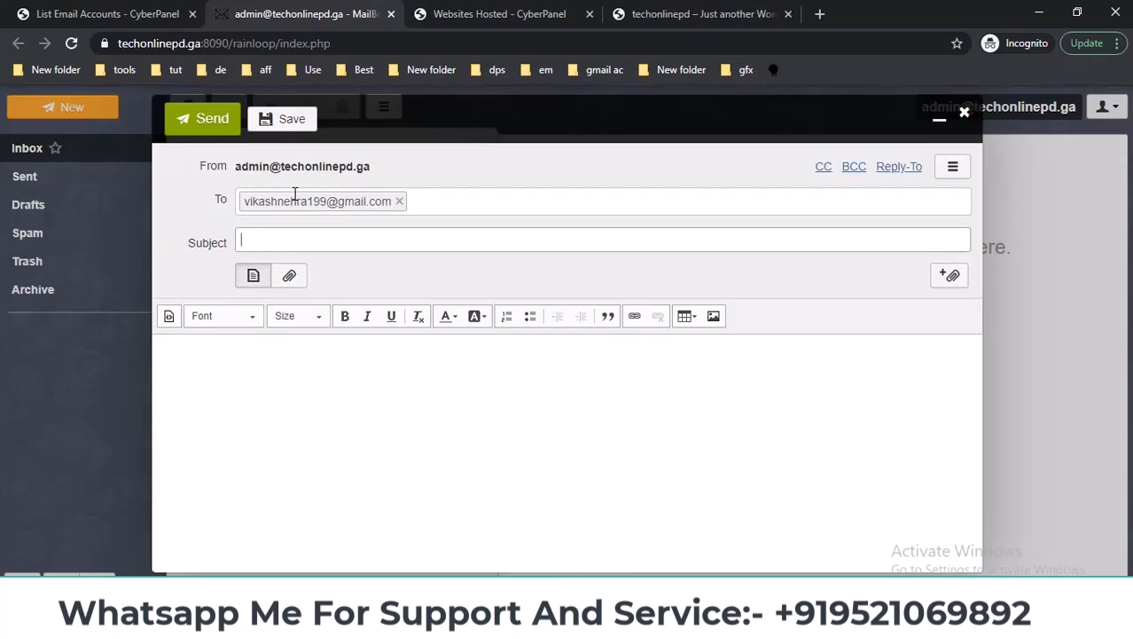
click(377, 367)
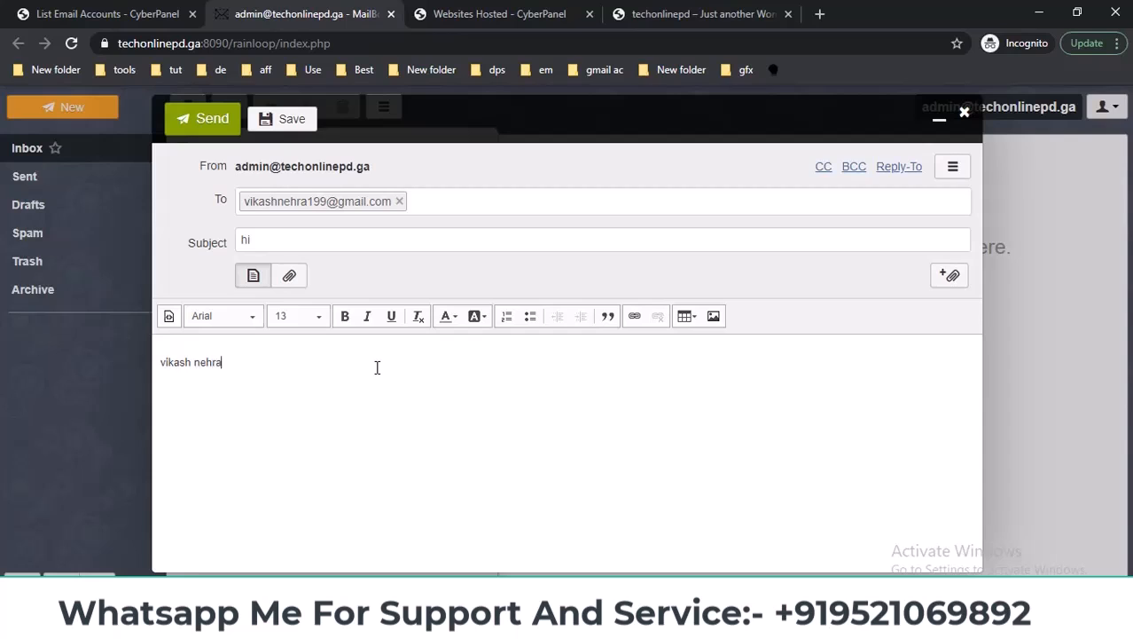
Check the result of the SSL fix in CyberPanel, and return to the webmail to send the composed message.
click(175, 12)
scroll(561, 406, up, 1)
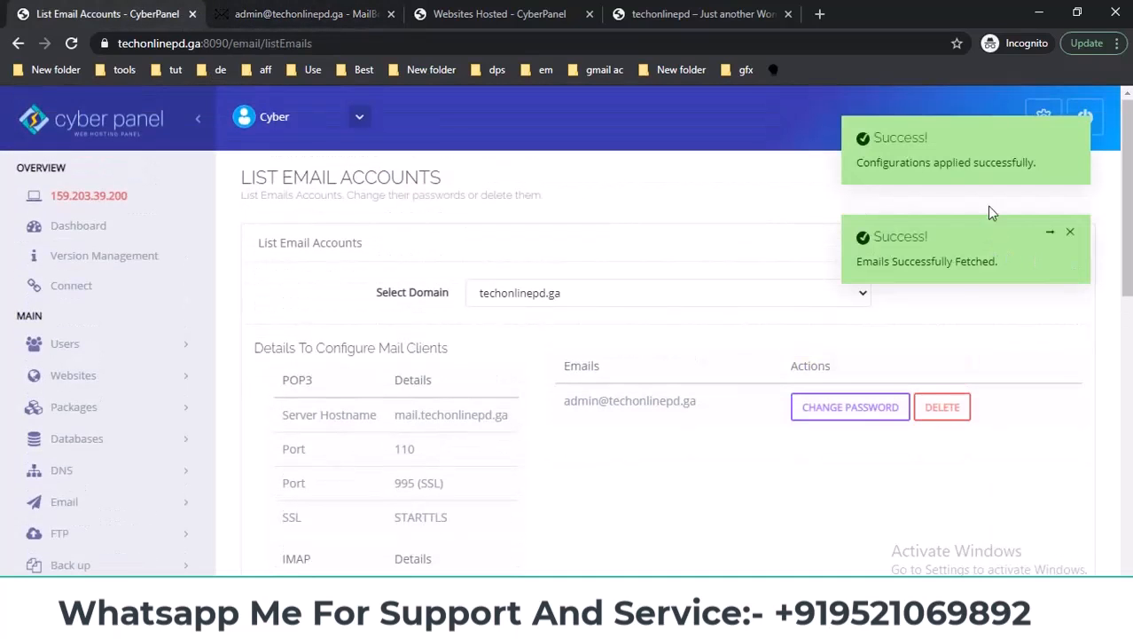
drag(853, 266, 998, 263)
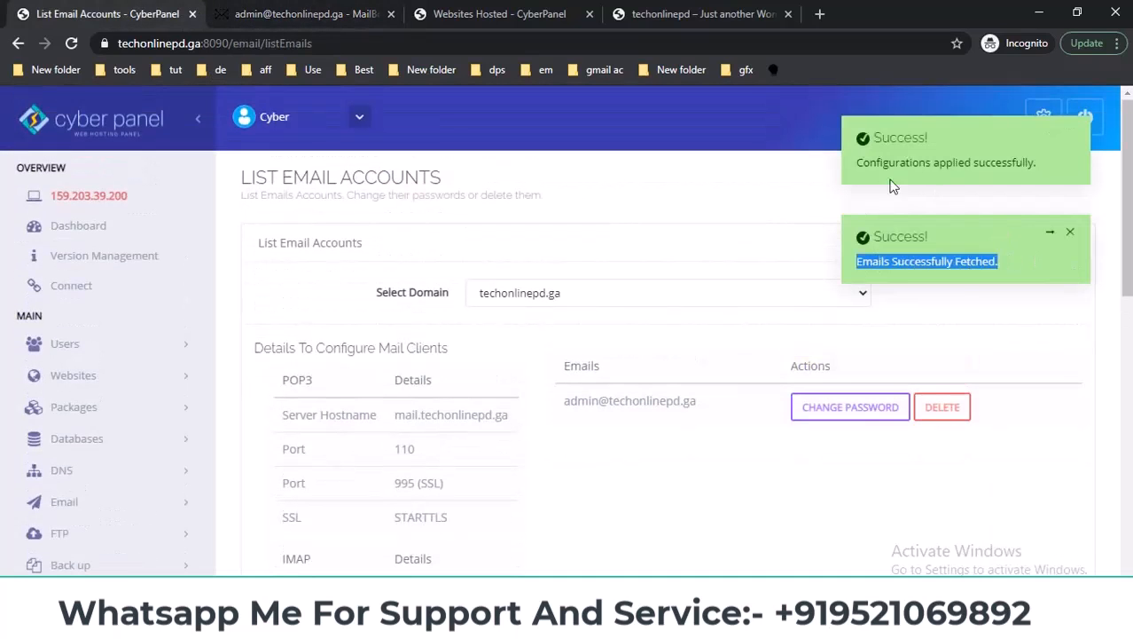
drag(857, 162, 1031, 166)
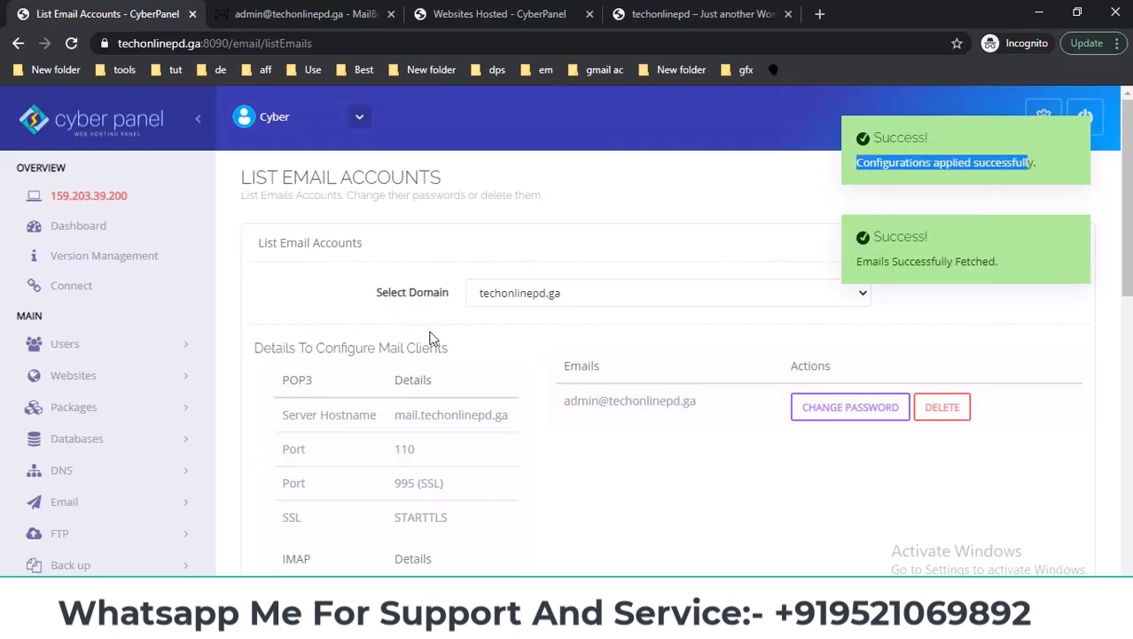
click(317, 12)
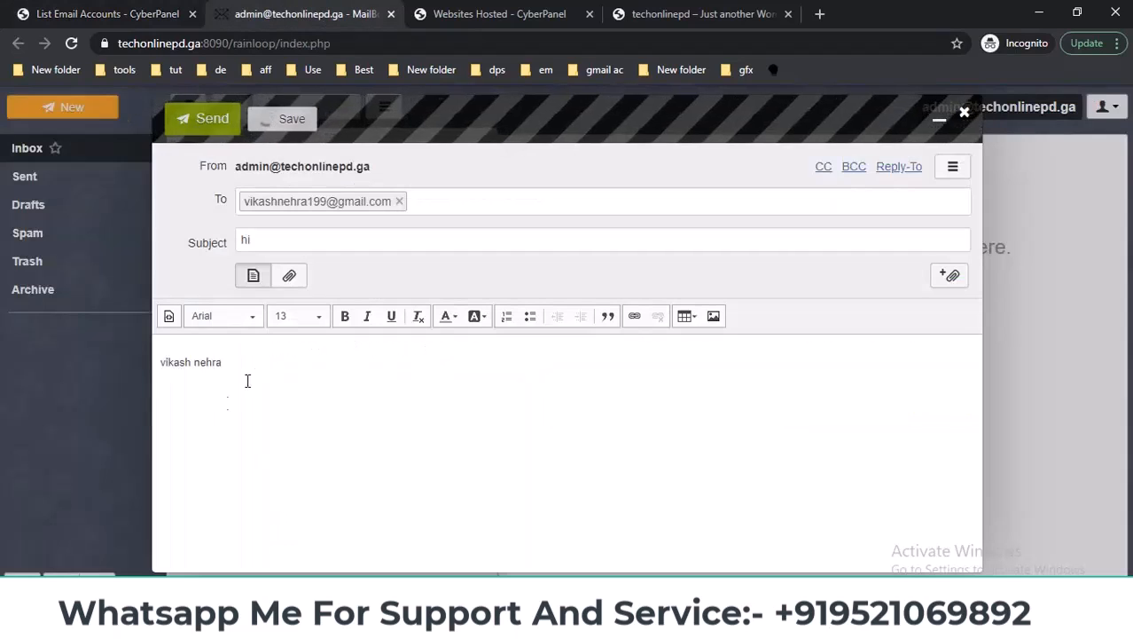
click(211, 122)
Switch to the recipient's Gmail account and refresh the inbox, checking the Primary and Updates categories for the test message.
mouse_move(469, 626)
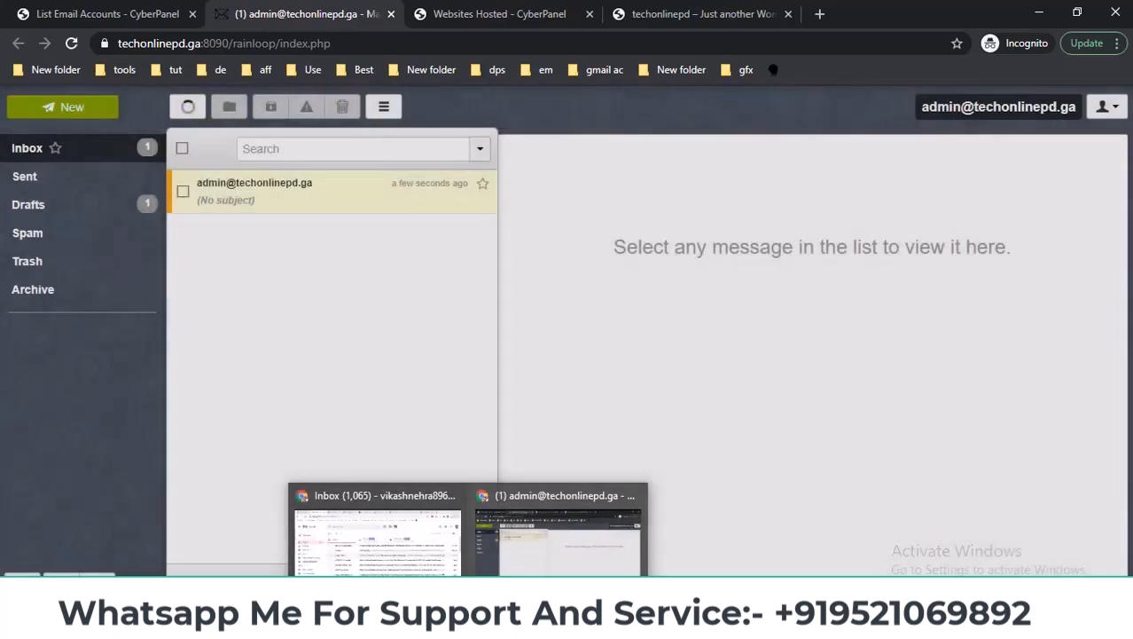
click(377, 532)
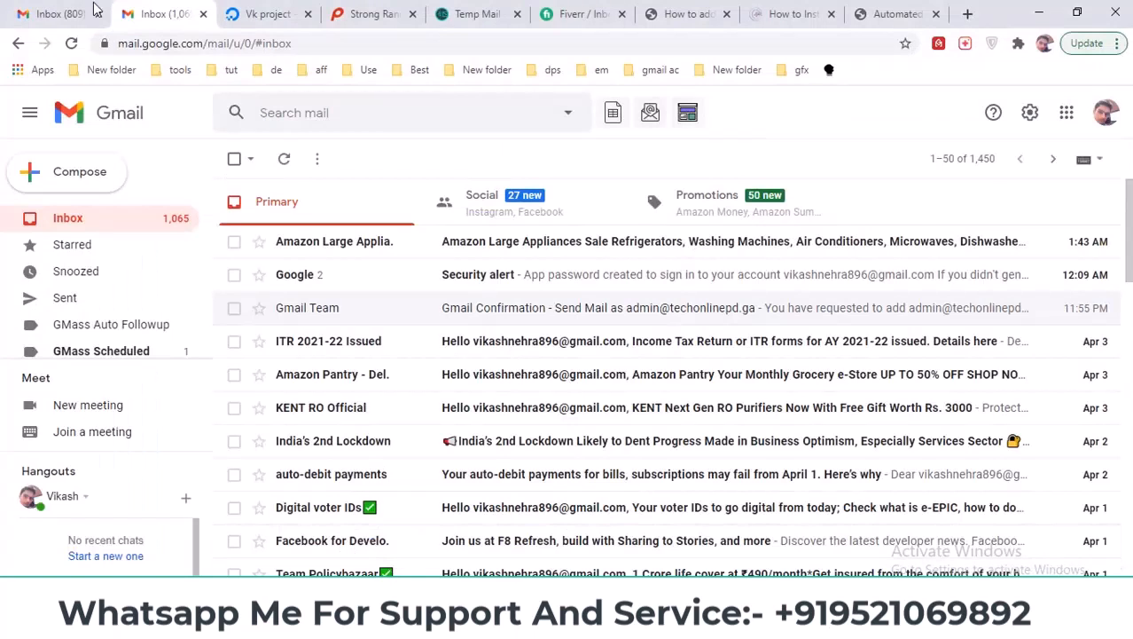
click(53, 13)
click(282, 159)
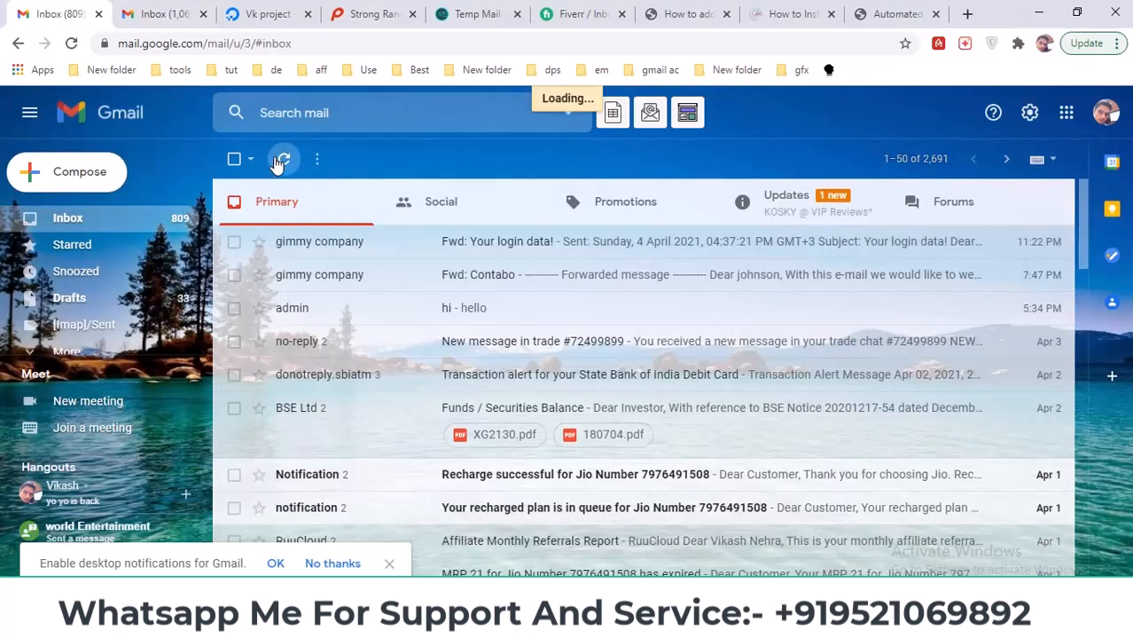
click(278, 159)
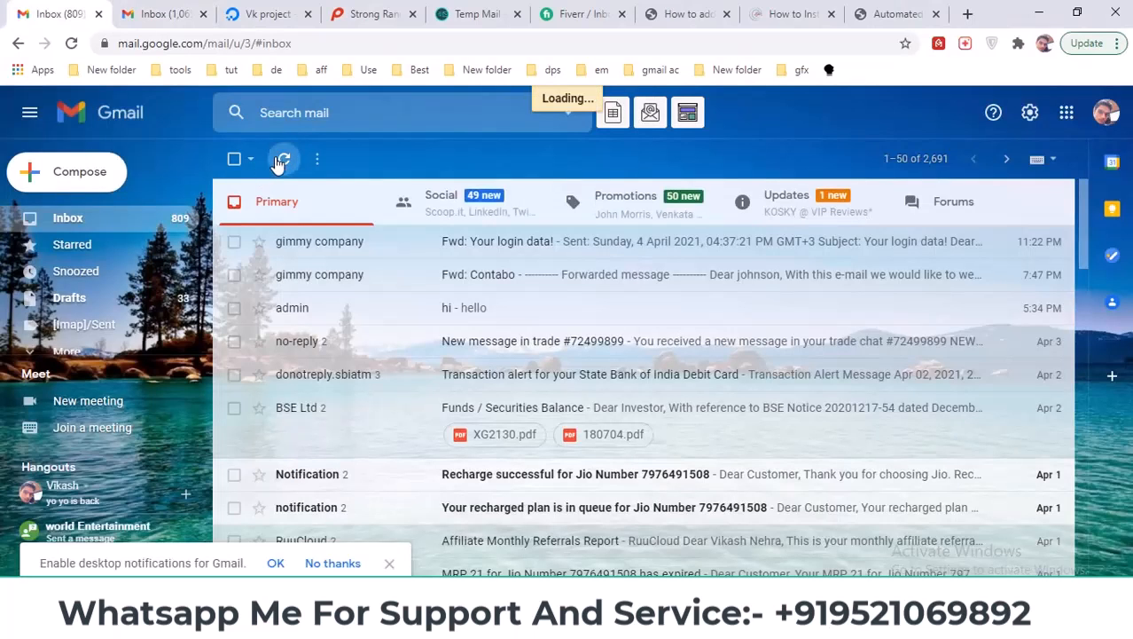
click(807, 199)
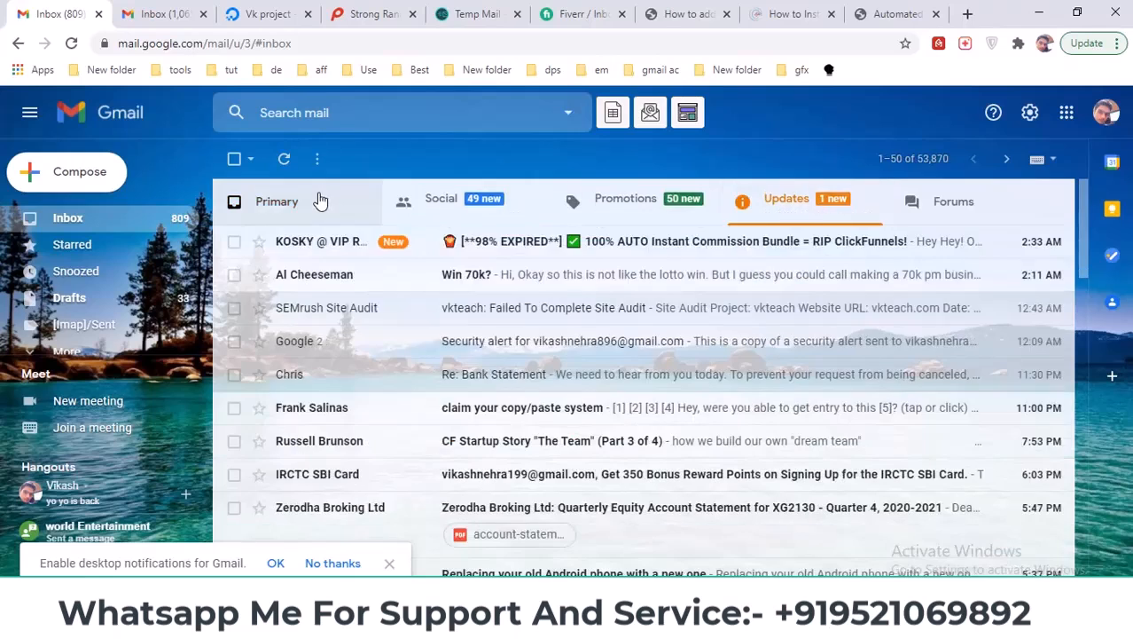
click(282, 159)
click(281, 161)
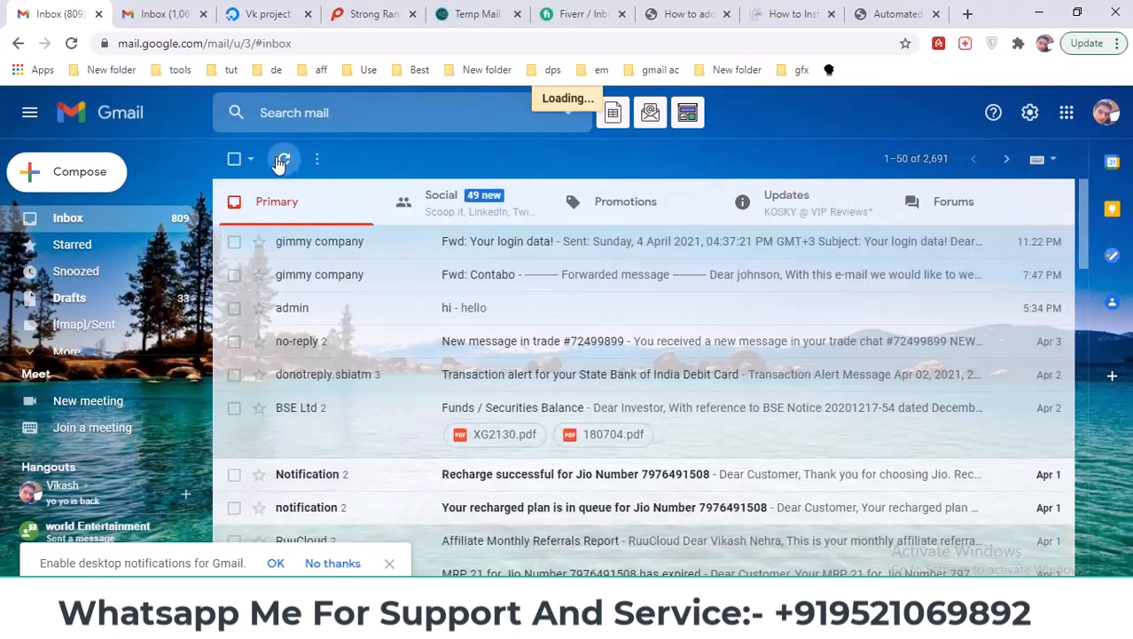
click(282, 161)
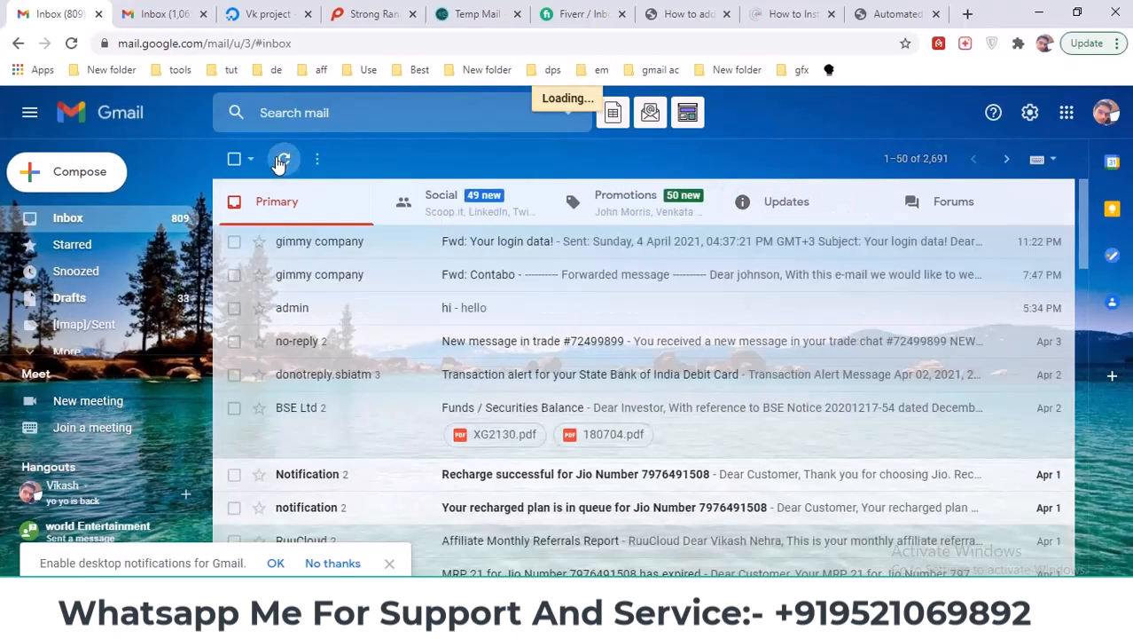
click(816, 187)
click(341, 203)
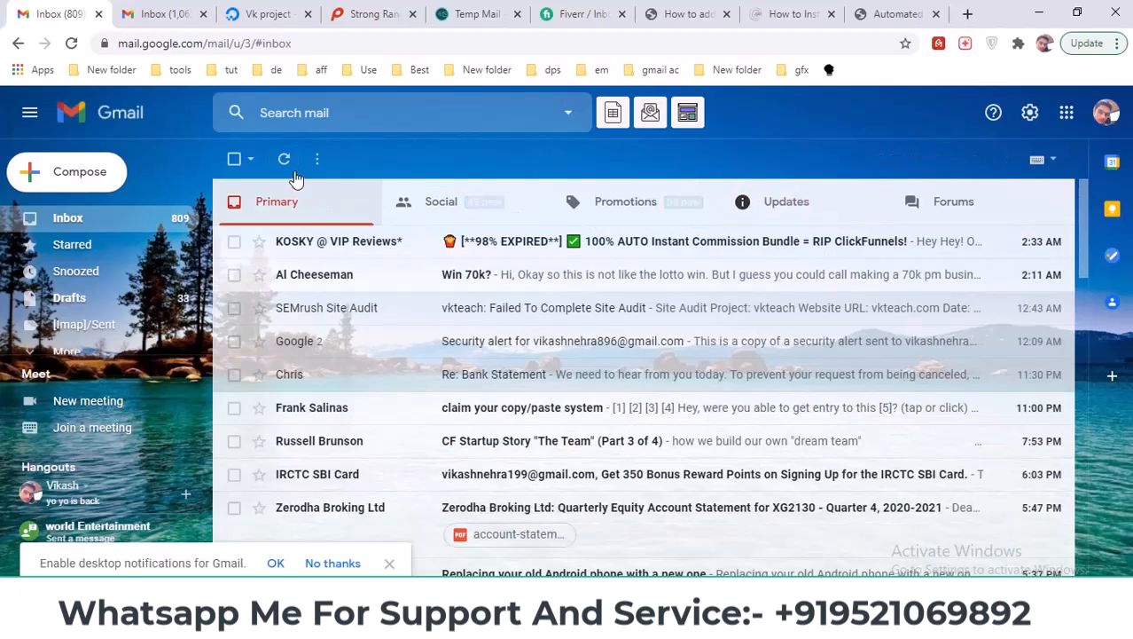
click(284, 160)
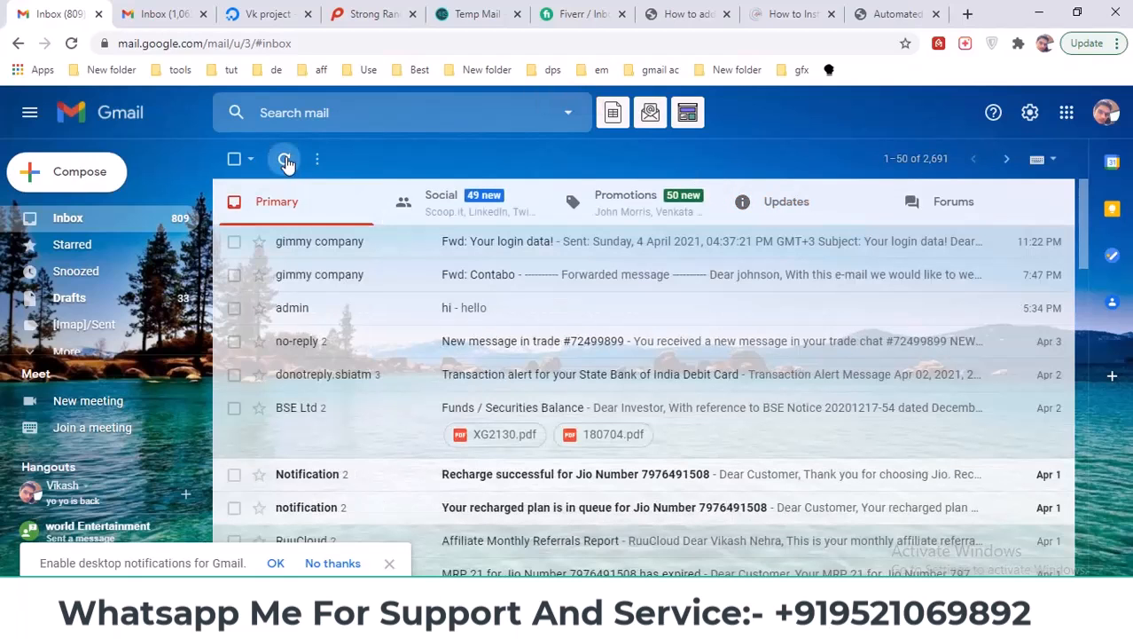
Open Gmail's Spam folder and open the message with subject "hi" sent from the techonlinepd.ga account.
click(63, 353)
scroll(78, 328, down, 3)
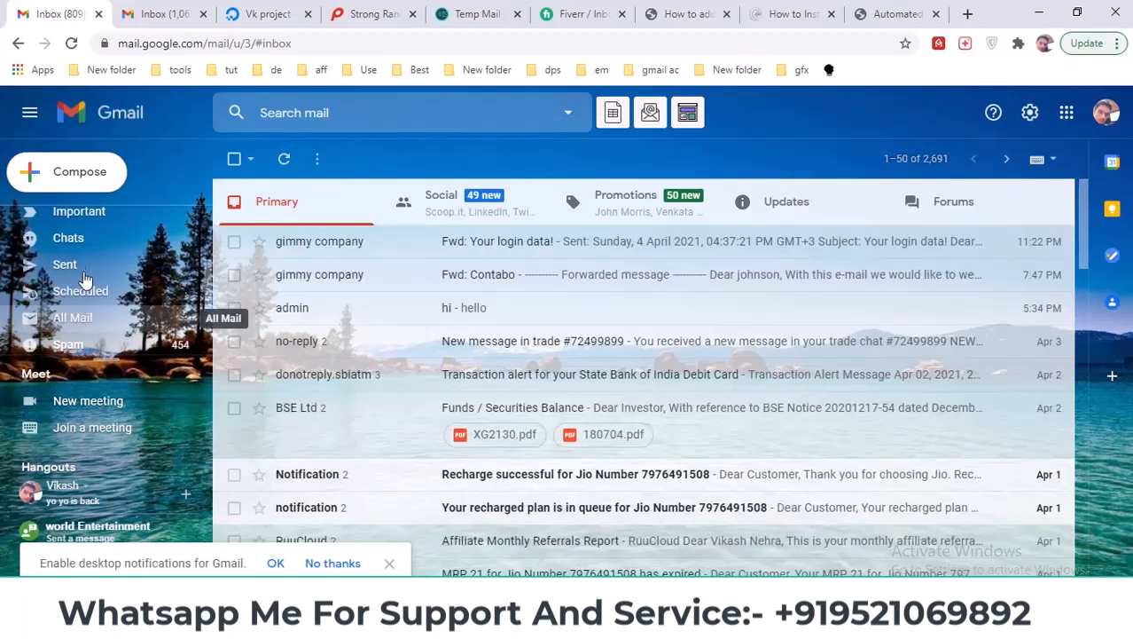
click(69, 344)
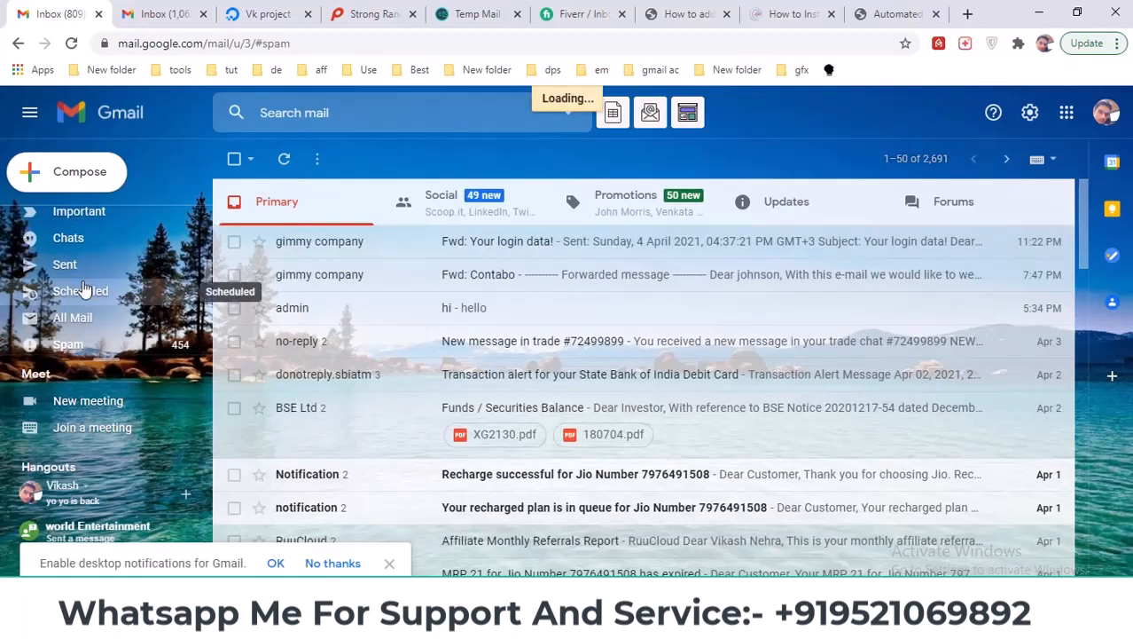
scroll(80, 319, up, 3)
key(Return)
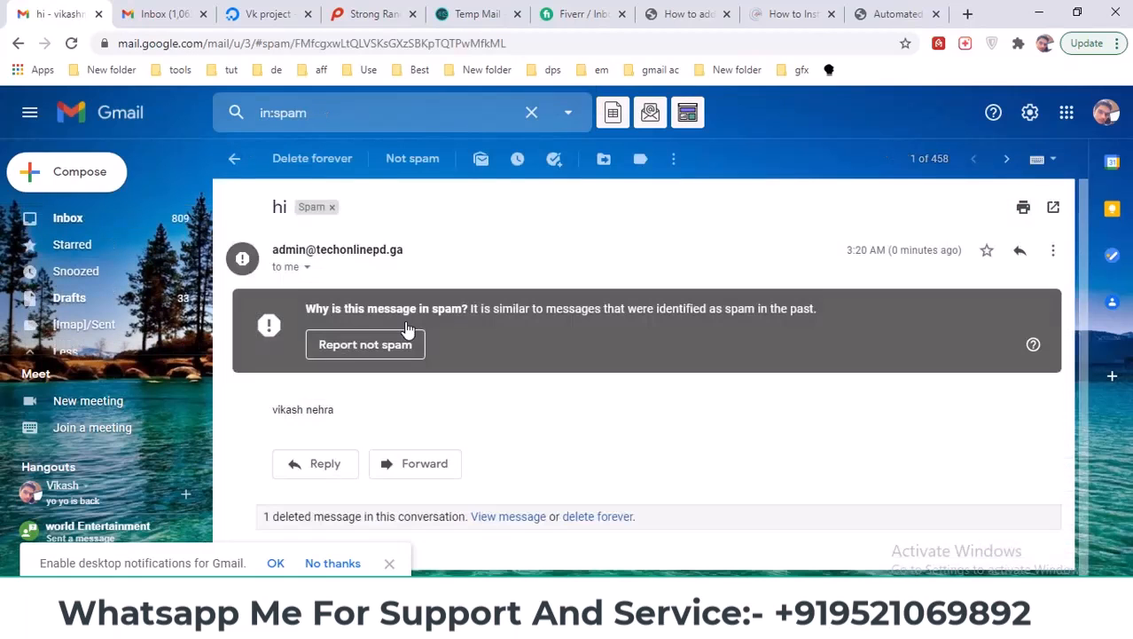
Read the message body and show the message's sender, signing and security details.
scroll(406, 330, down, 1)
drag(336, 386, 280, 387)
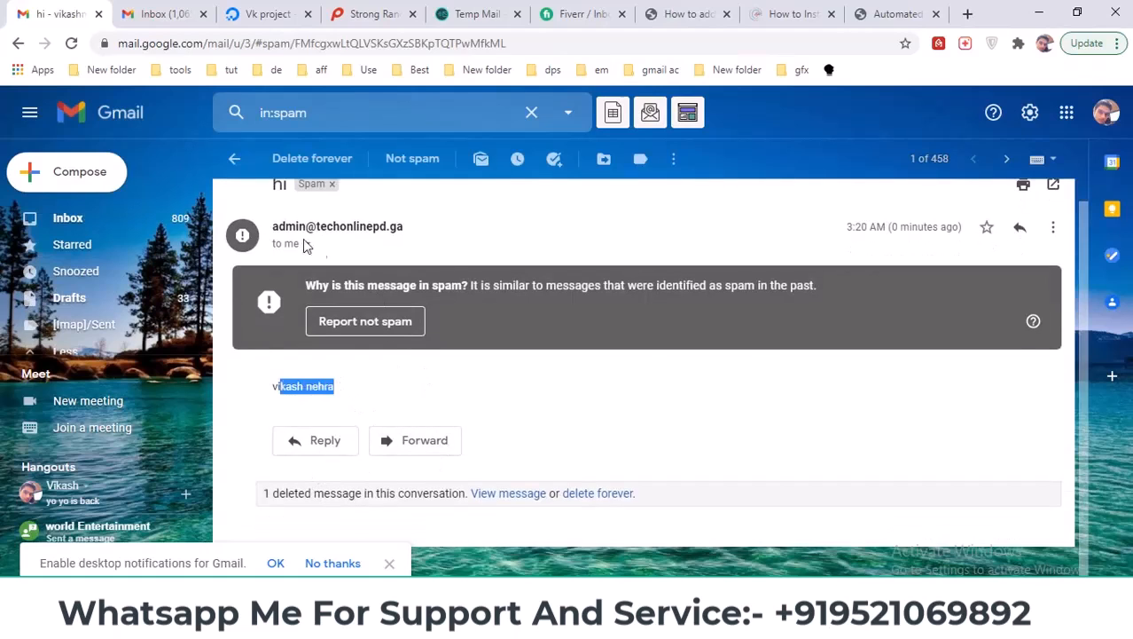
click(306, 244)
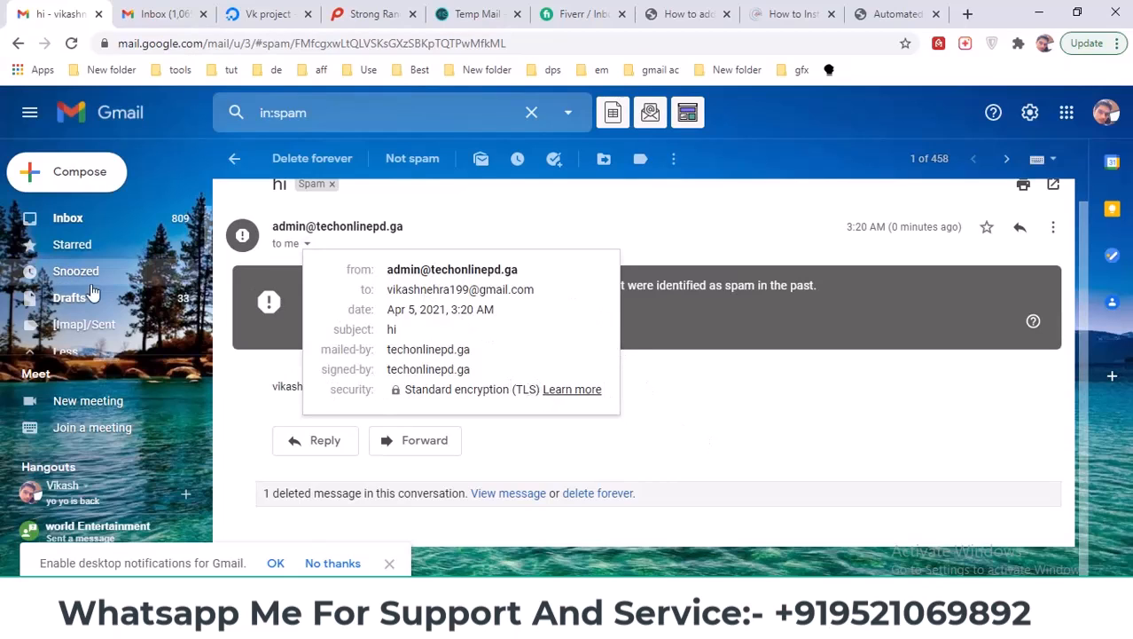
Return to the CyberPanel email account list and review the POP3, IMAP and SMTP details for configuring mail clients.
click(98, 221)
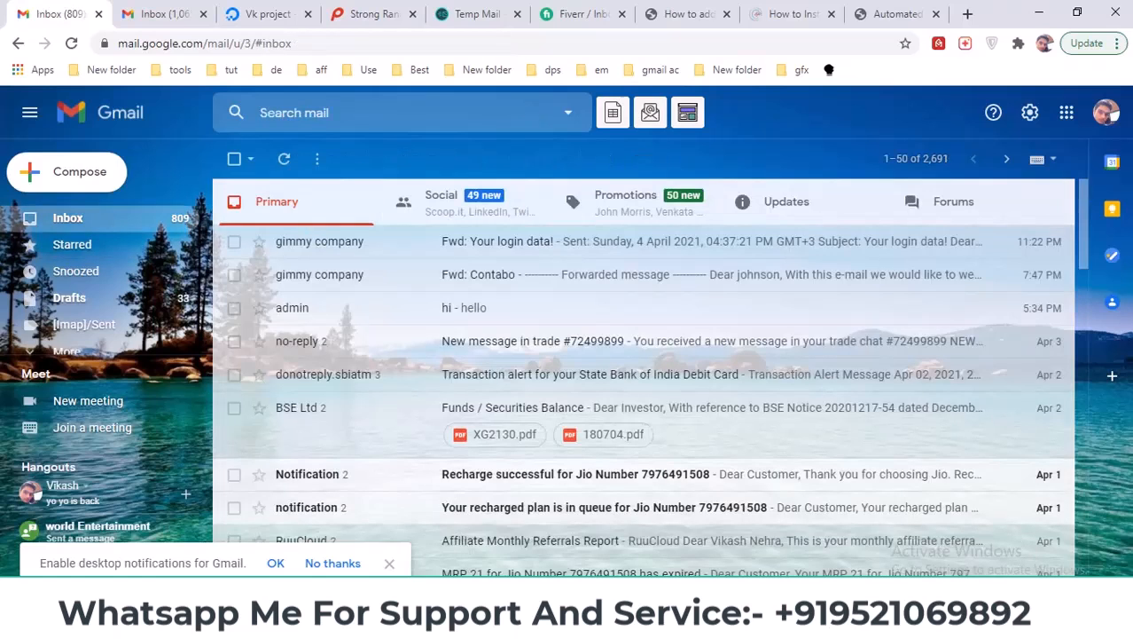
click(541, 537)
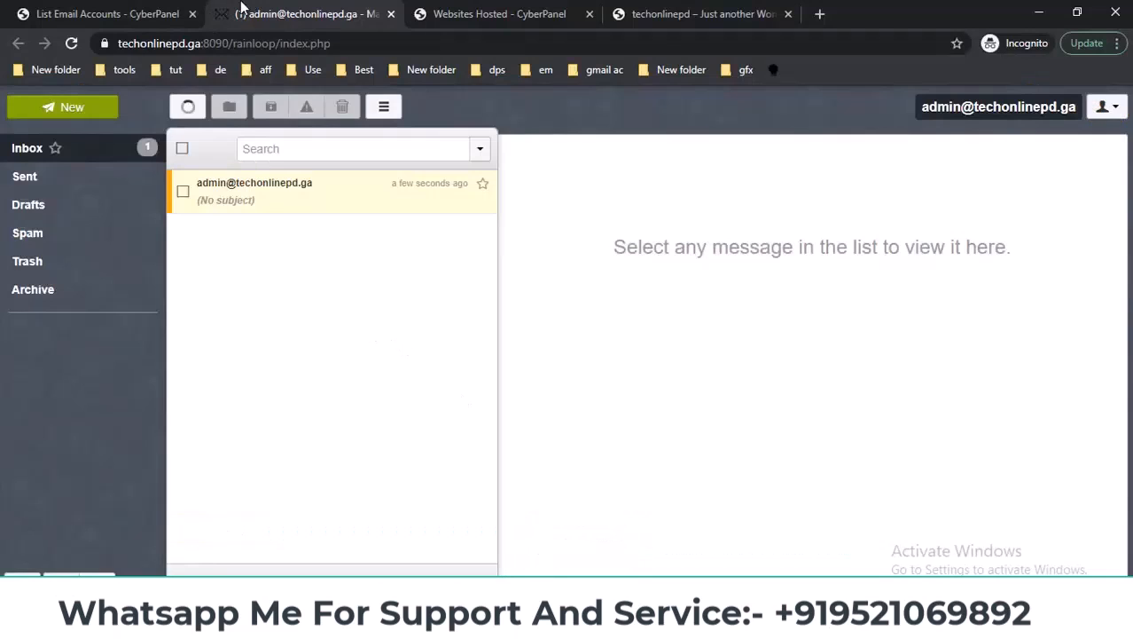
click(149, 9)
scroll(481, 410, down, 3)
scroll(486, 314, up, 2)
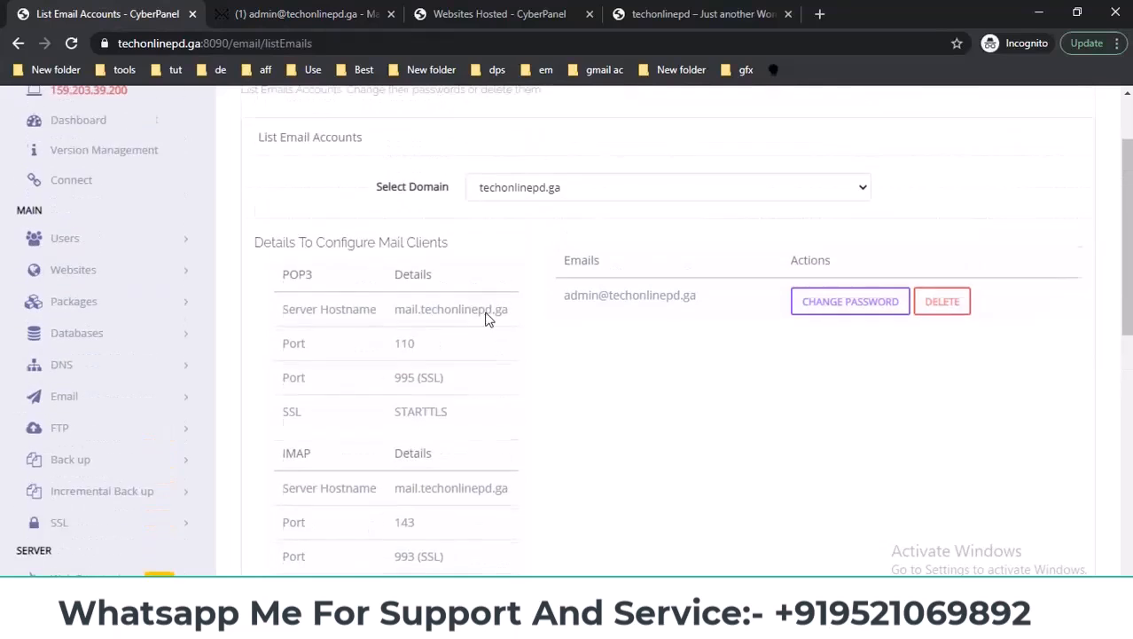
scroll(397, 464, down, 4)
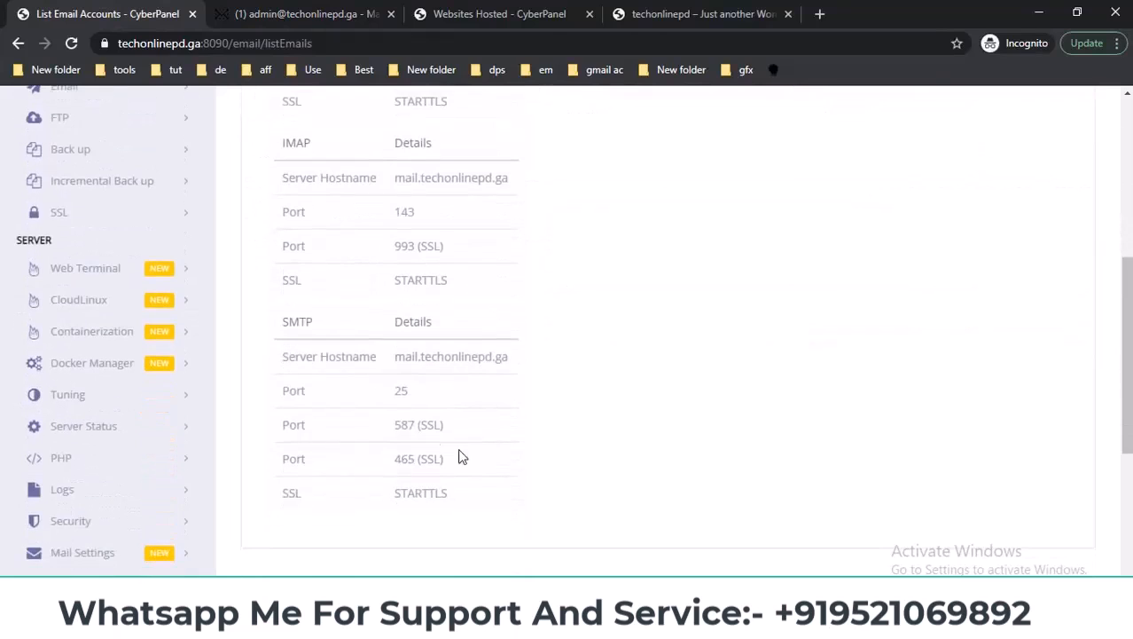
Recheck the POP3 and IMAP details in CyberPanel, and switch to the second open Gmail inbox.
scroll(463, 332, up, 2)
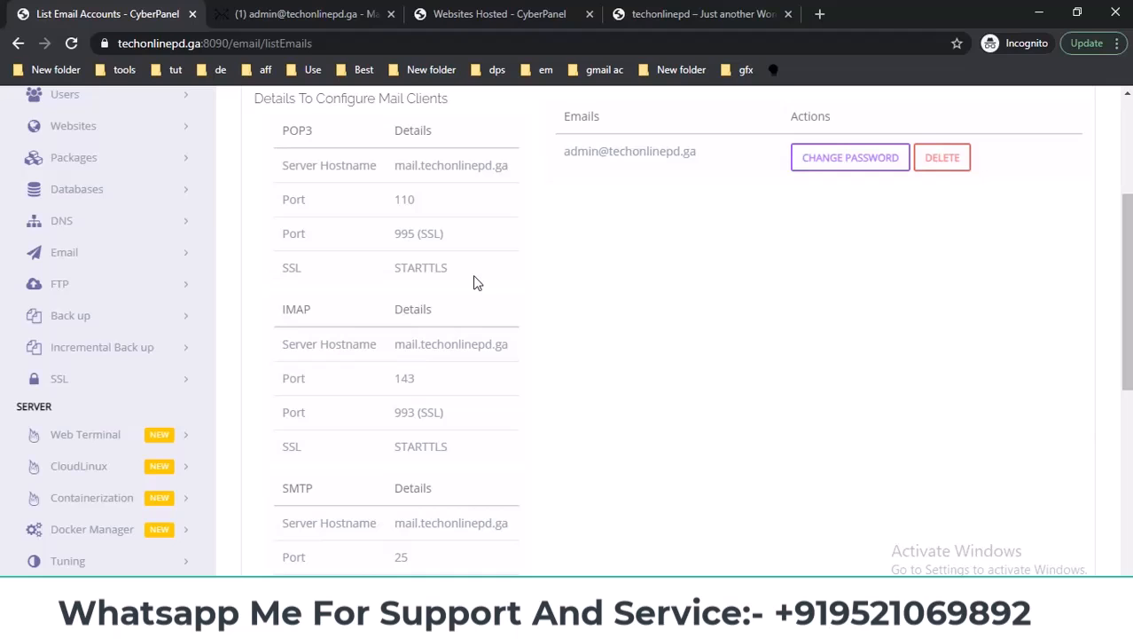
scroll(473, 282, up, 1)
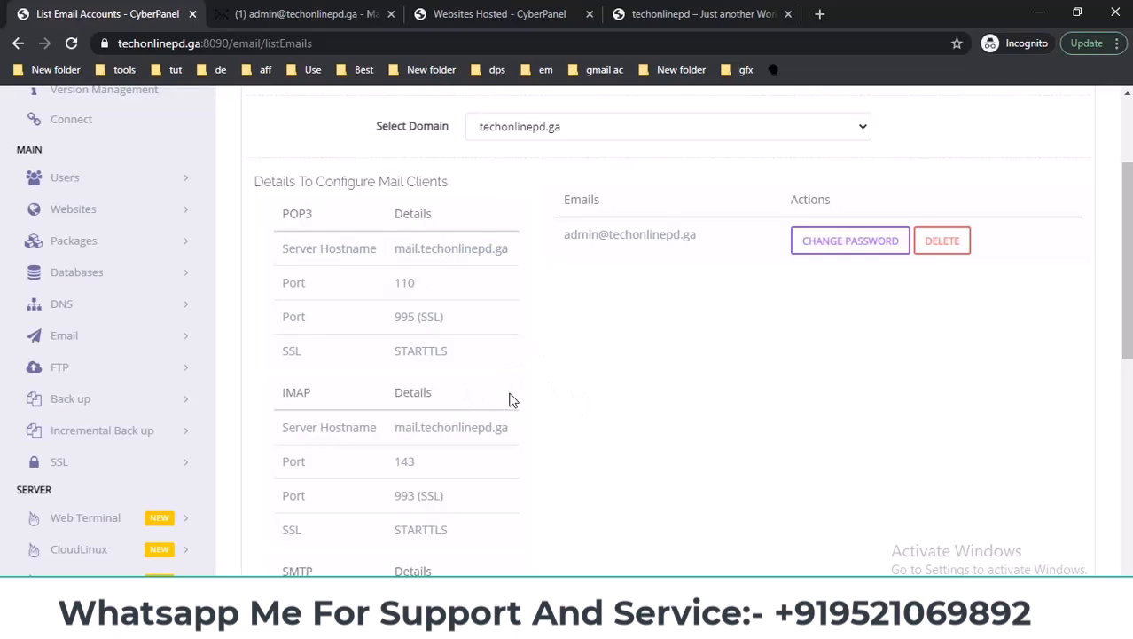
click(469, 623)
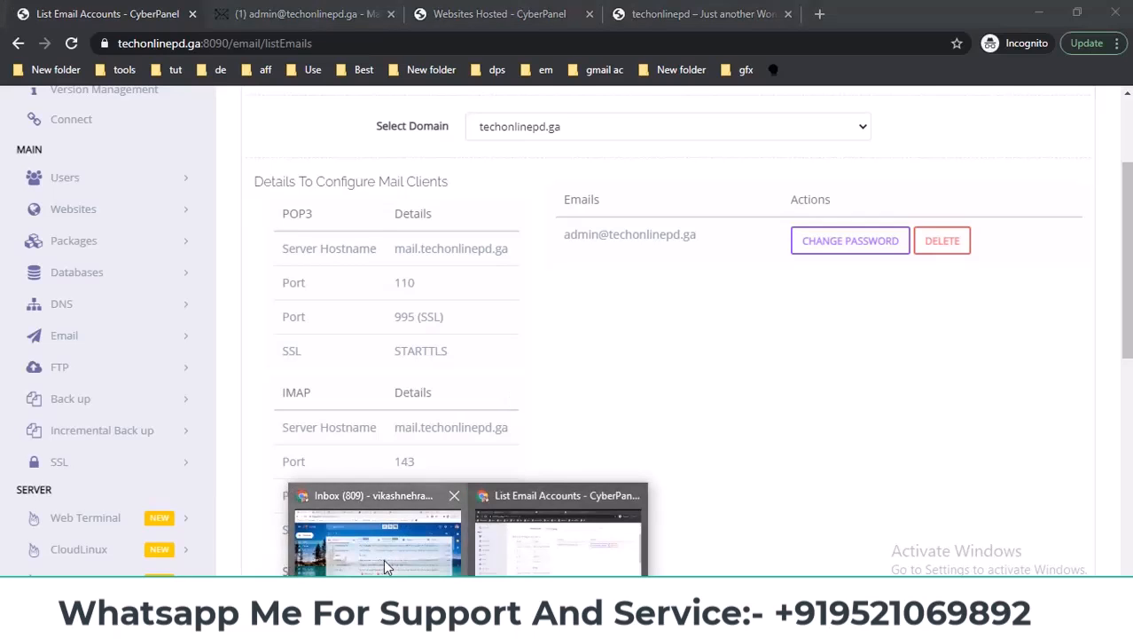
click(384, 563)
click(166, 4)
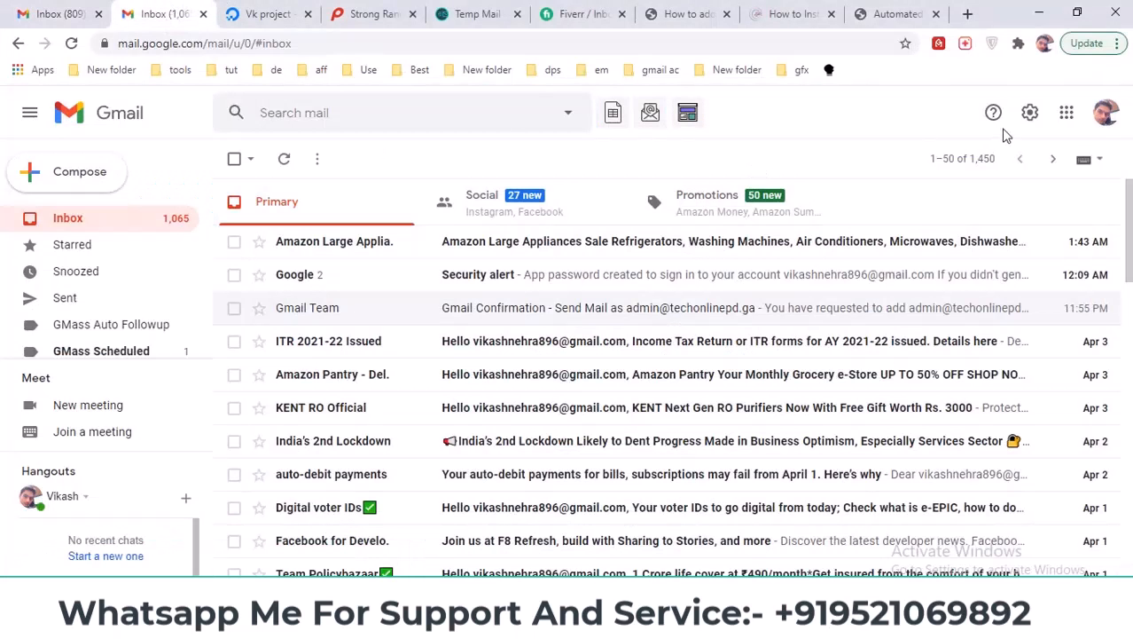
click(1106, 113)
click(881, 113)
click(469, 623)
click(548, 546)
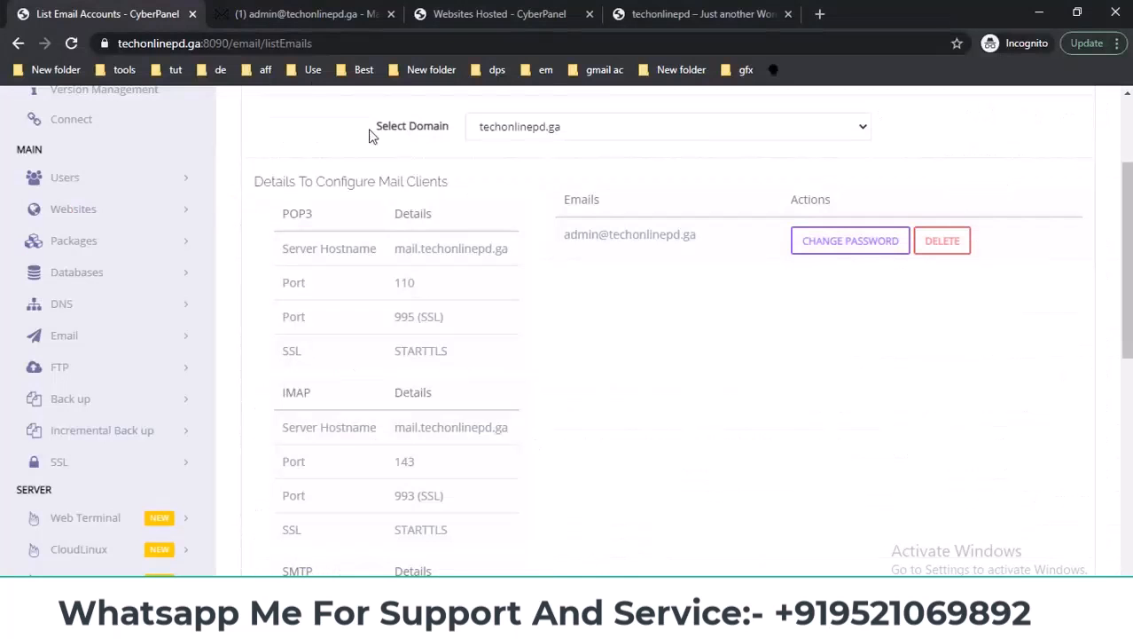
scroll(372, 222, up, 3)
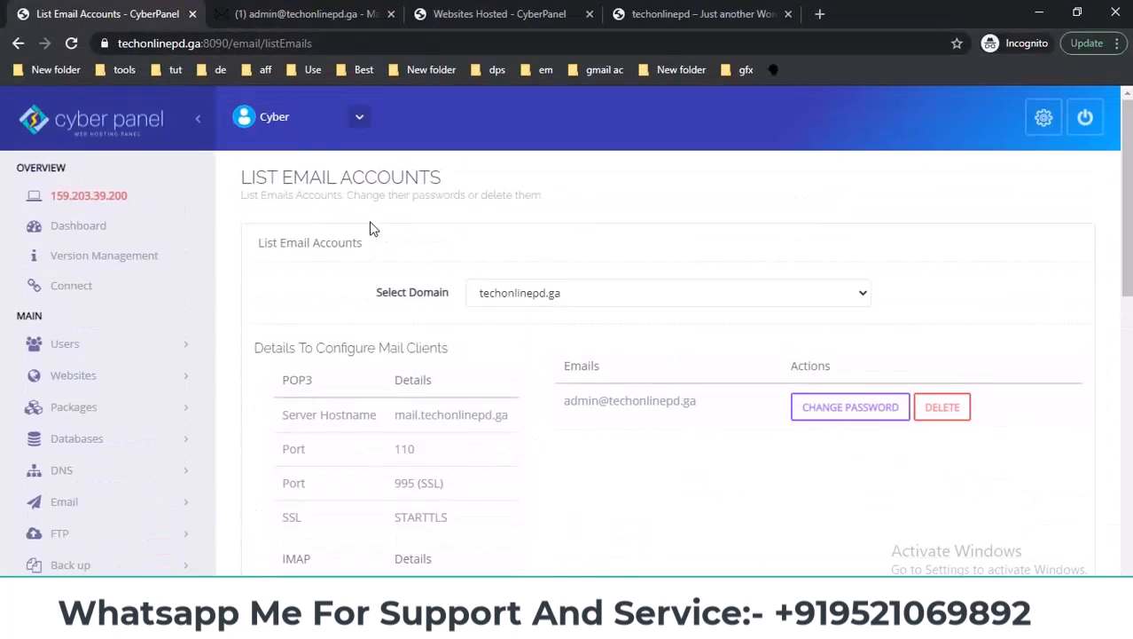
scroll(379, 291, down, 3)
Switch back to Gmail and open Add a mail account from its Accounts and Import settings.
click(468, 623)
click(387, 561)
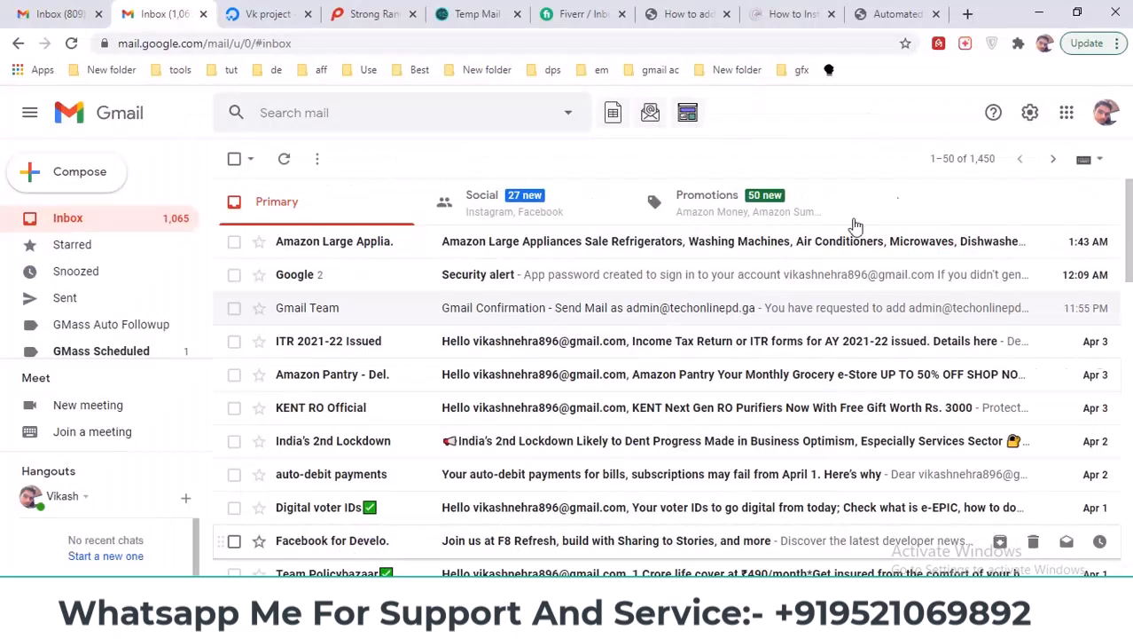
click(1029, 115)
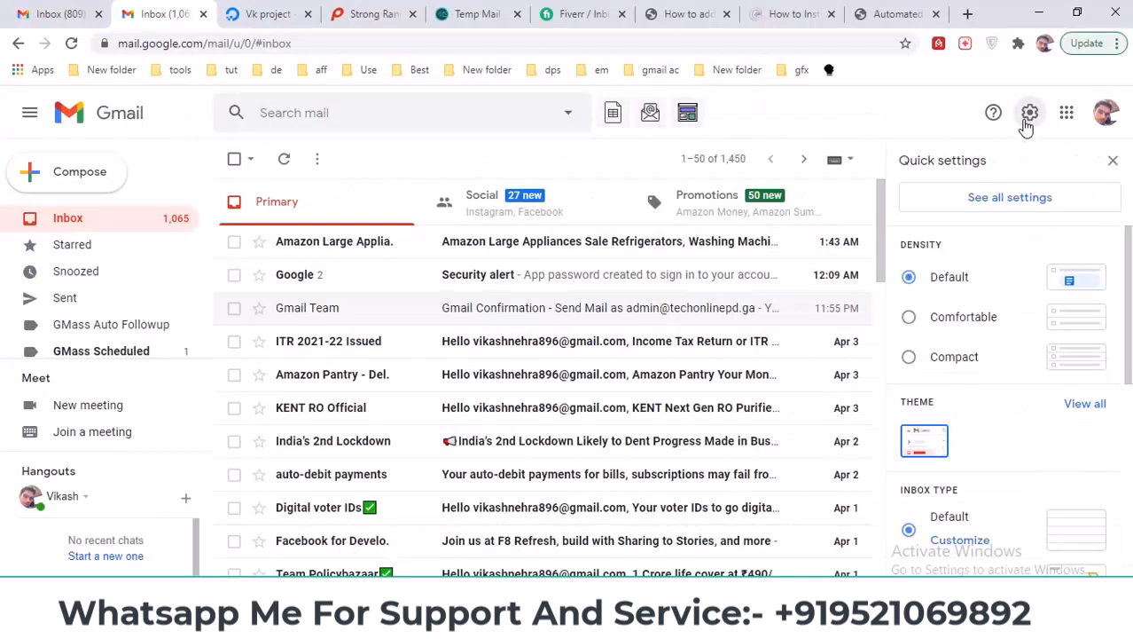
click(982, 204)
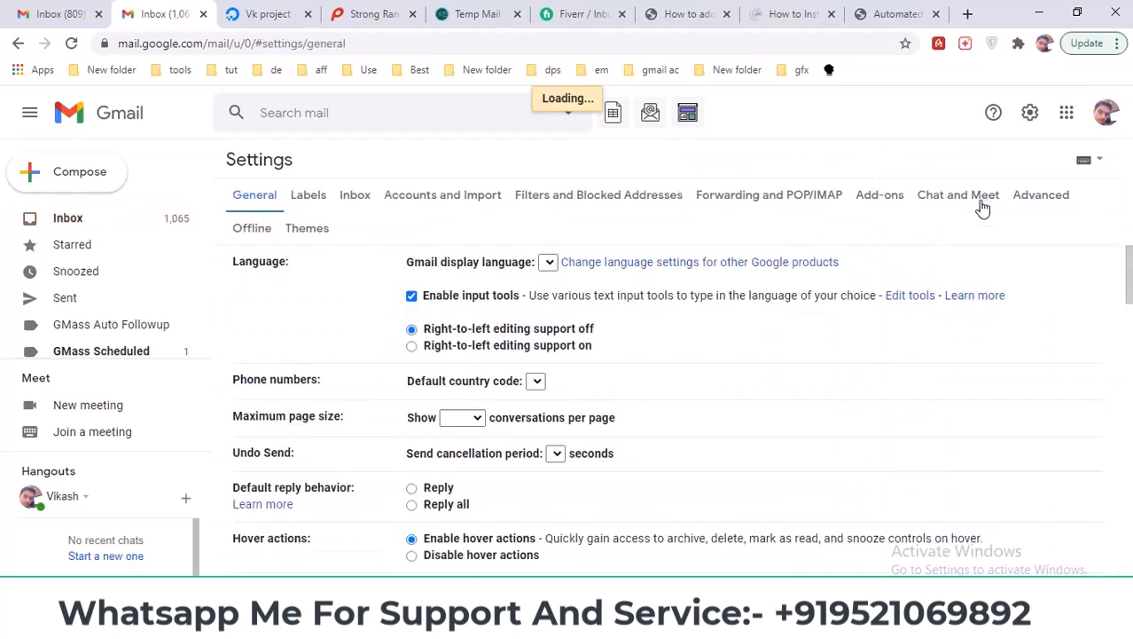
click(457, 202)
scroll(654, 360, down, 2)
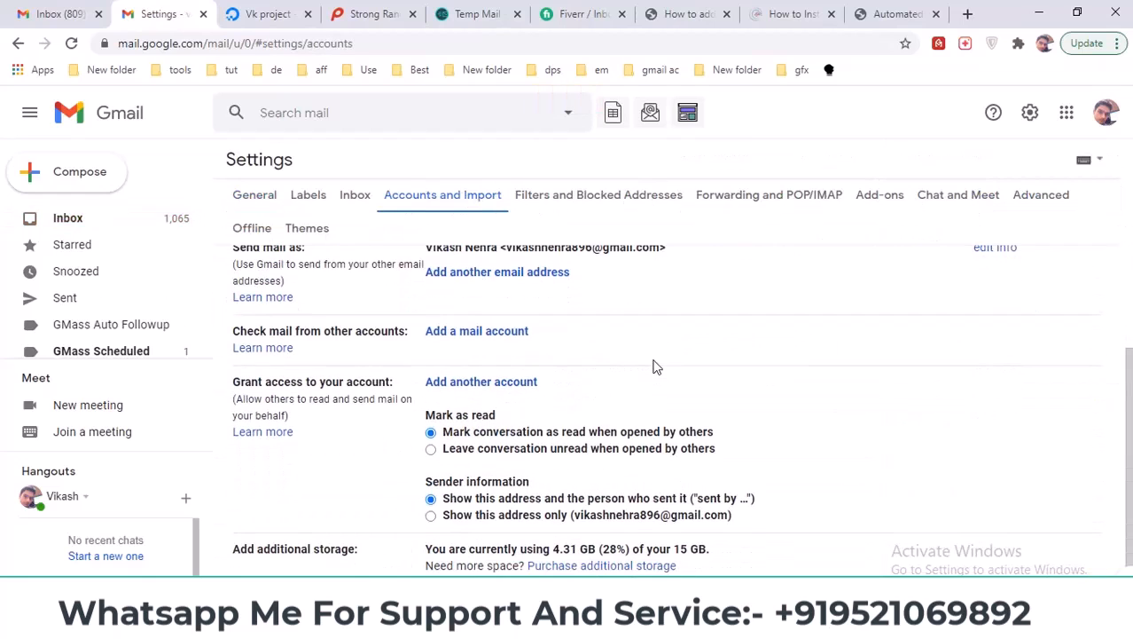
scroll(654, 366, up, 1)
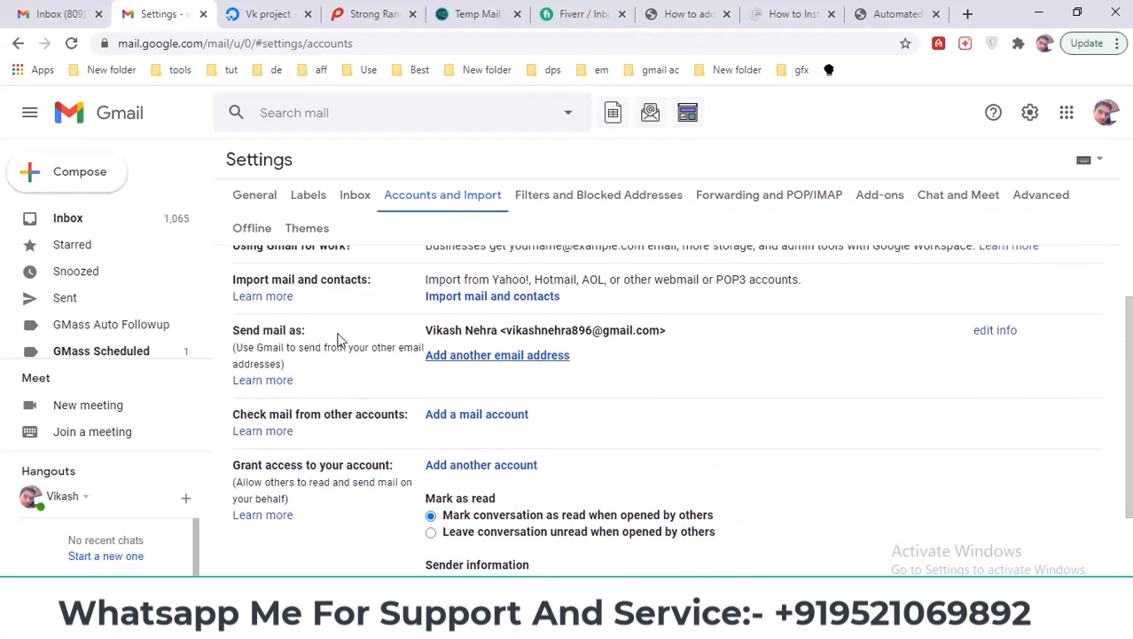
click(475, 415)
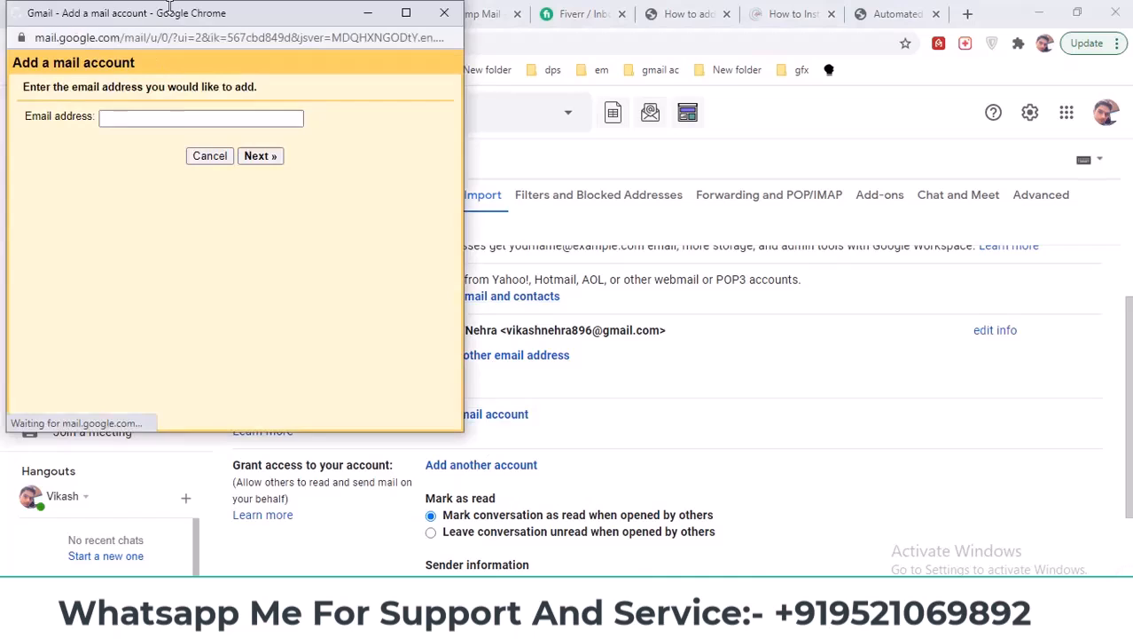
drag(177, 20, 345, 161)
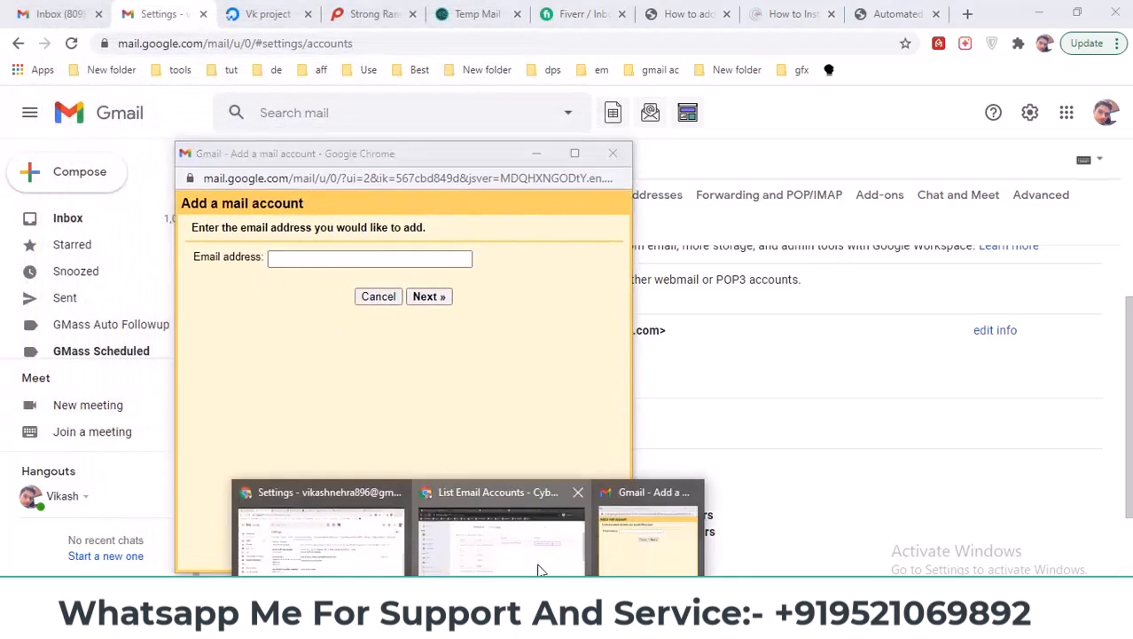
Enter the techonlinepd.ga account's e-mail address copied from CyberPanel's account list, and proceed with importing its emails over POP3.
click(392, 521)
double_click(572, 235)
triple_click(572, 236)
right_click(572, 236)
click(593, 250)
click(468, 625)
click(608, 496)
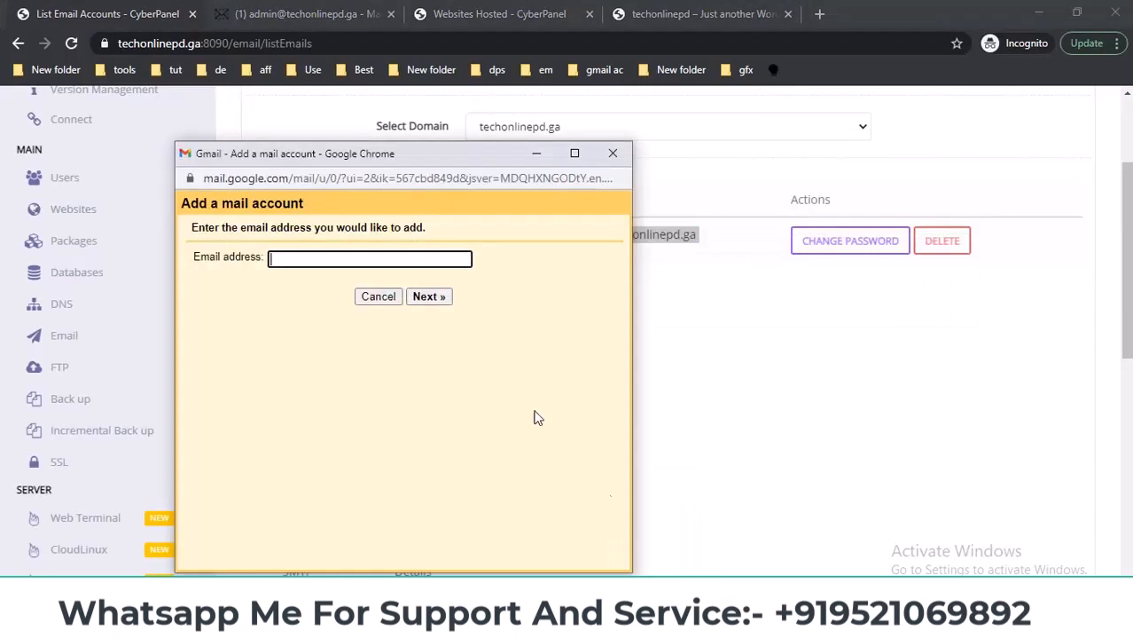
key(ctrl+v)
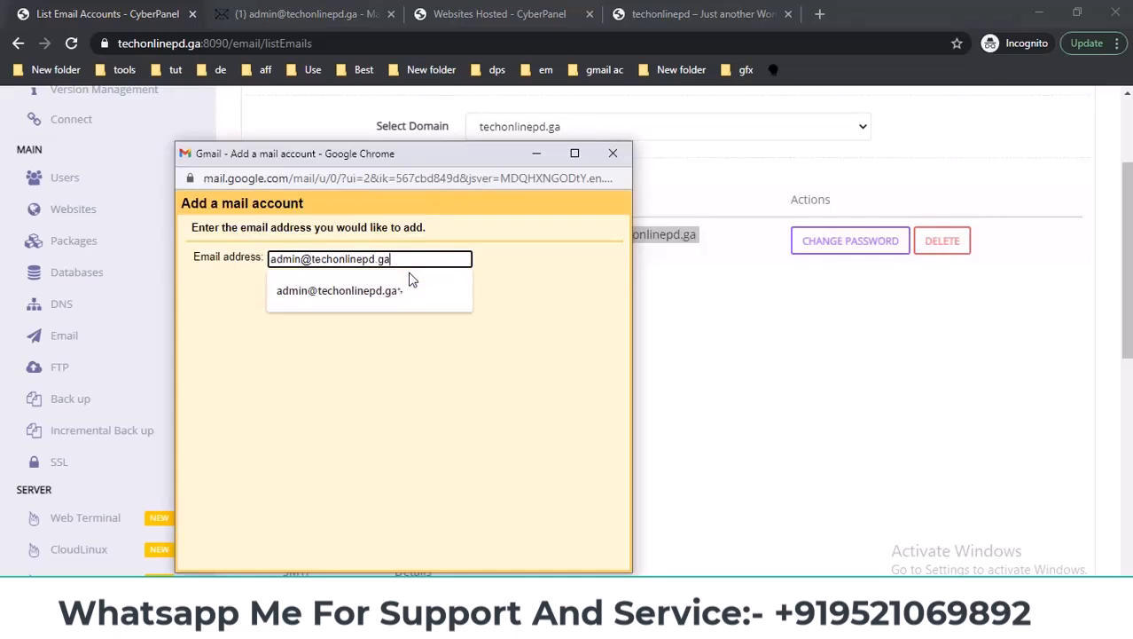
click(427, 296)
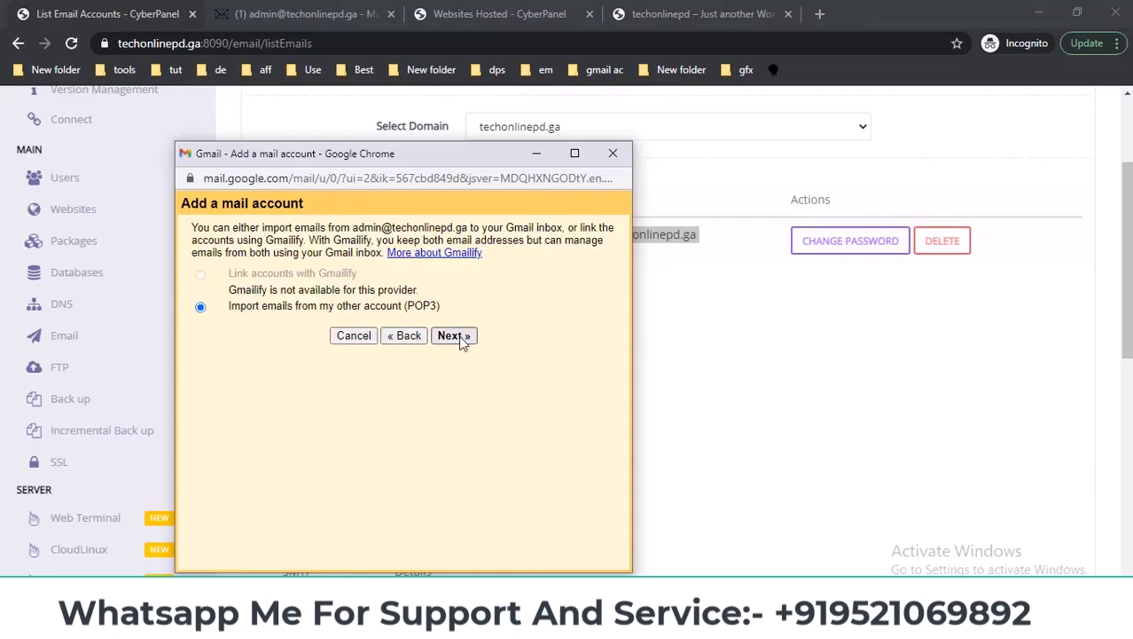
drag(407, 306, 433, 310)
click(454, 335)
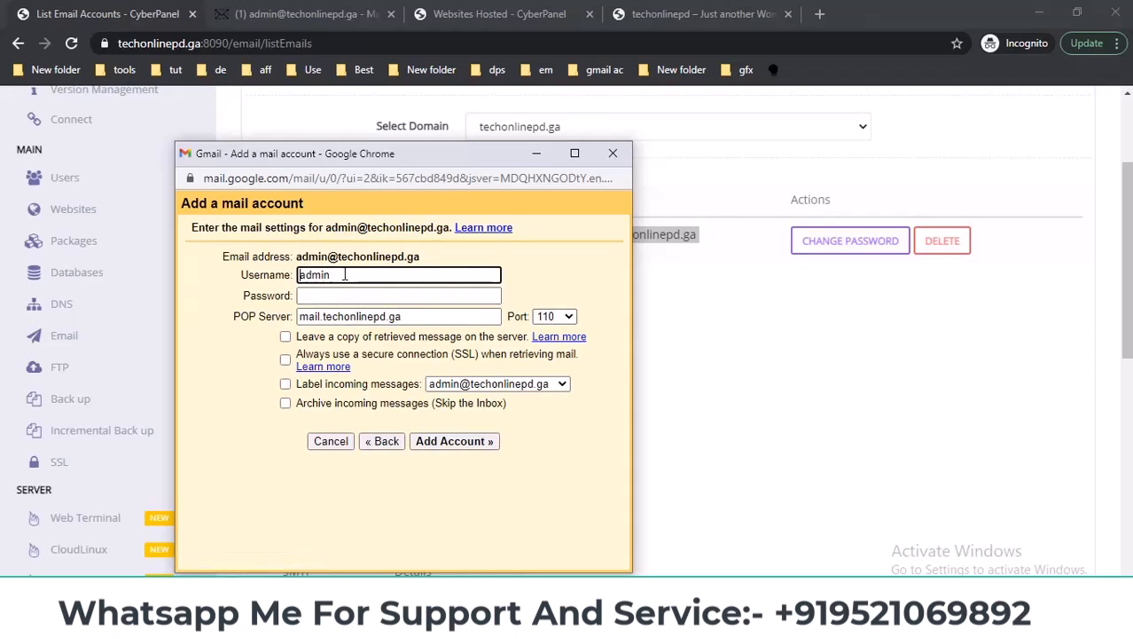
Replace the POP3 username with the full e-mail address of the techonlinepd.ga account listed in CyberPanel.
click(701, 326)
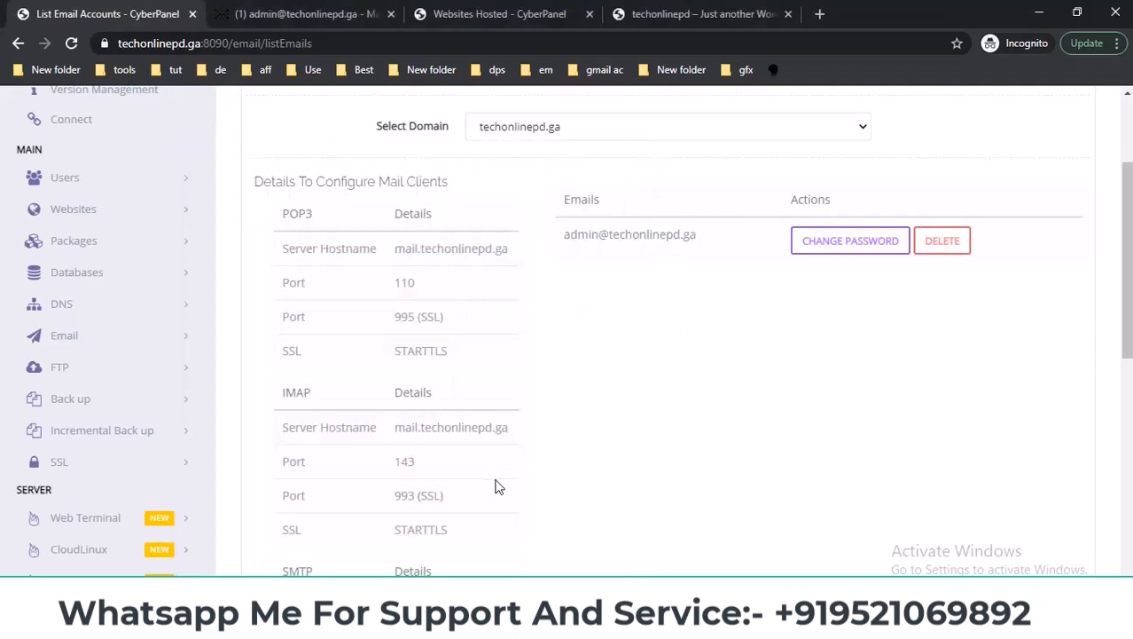
double_click(573, 233)
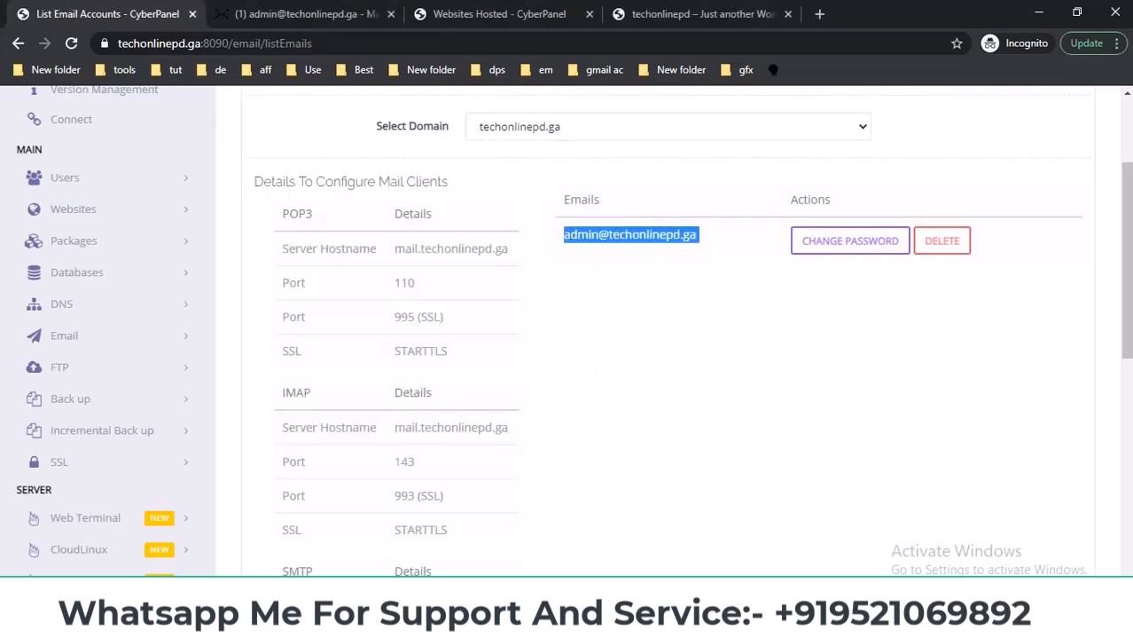
click(469, 621)
click(608, 540)
drag(359, 278, 253, 276)
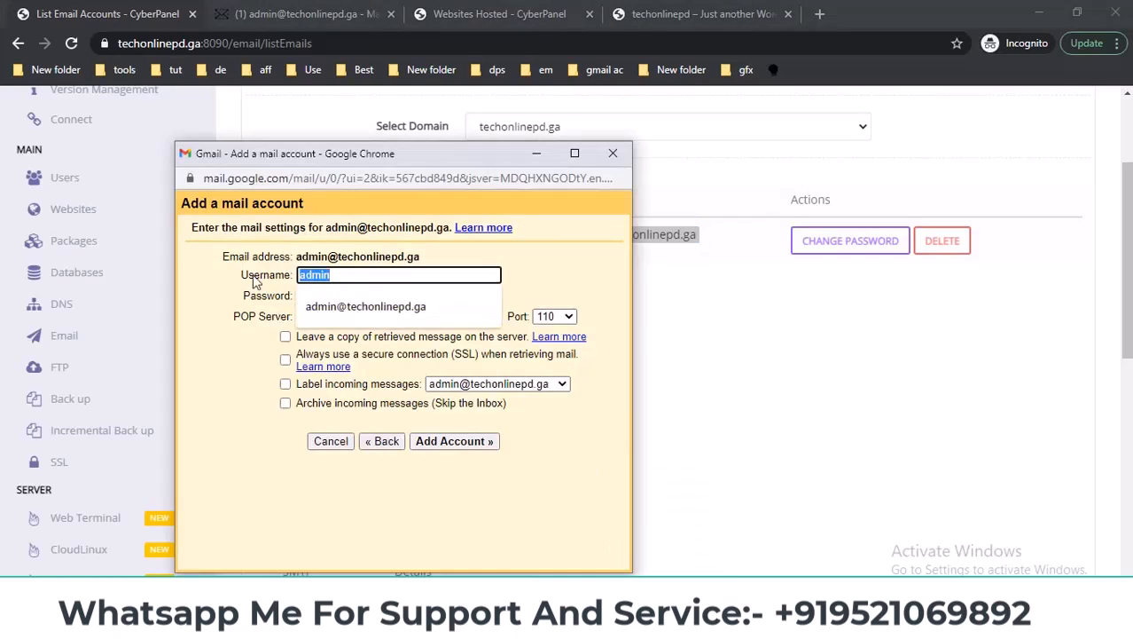
key(ctrl+v)
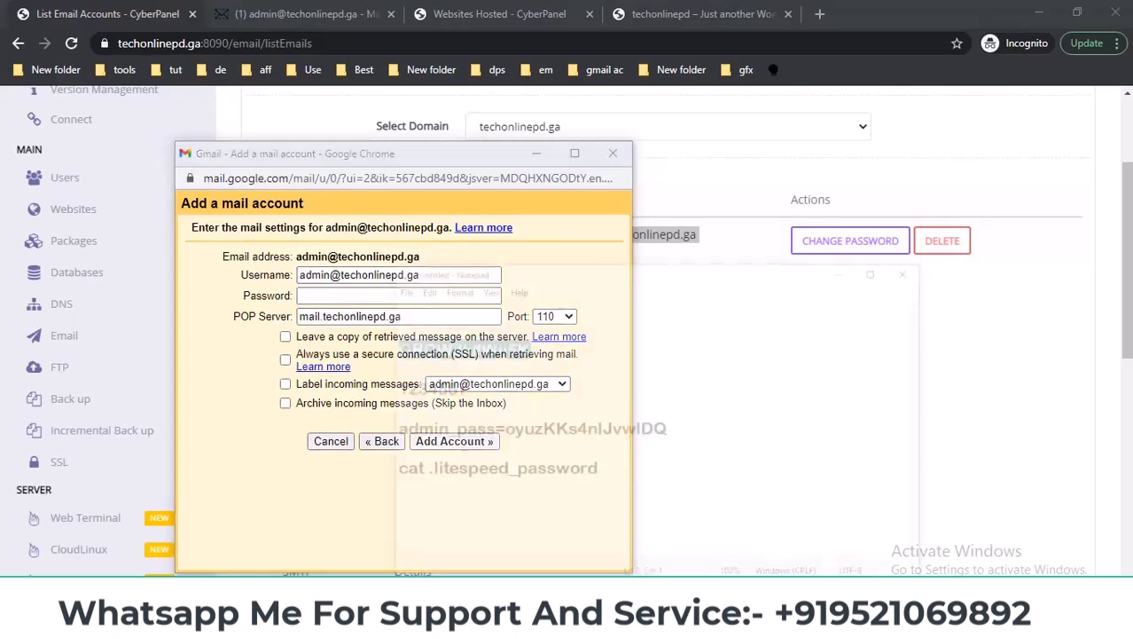
Copy the mail account password from the Notepad notes and paste it into the Password field.
key(alt+Tab)
right_click(443, 284)
click(488, 332)
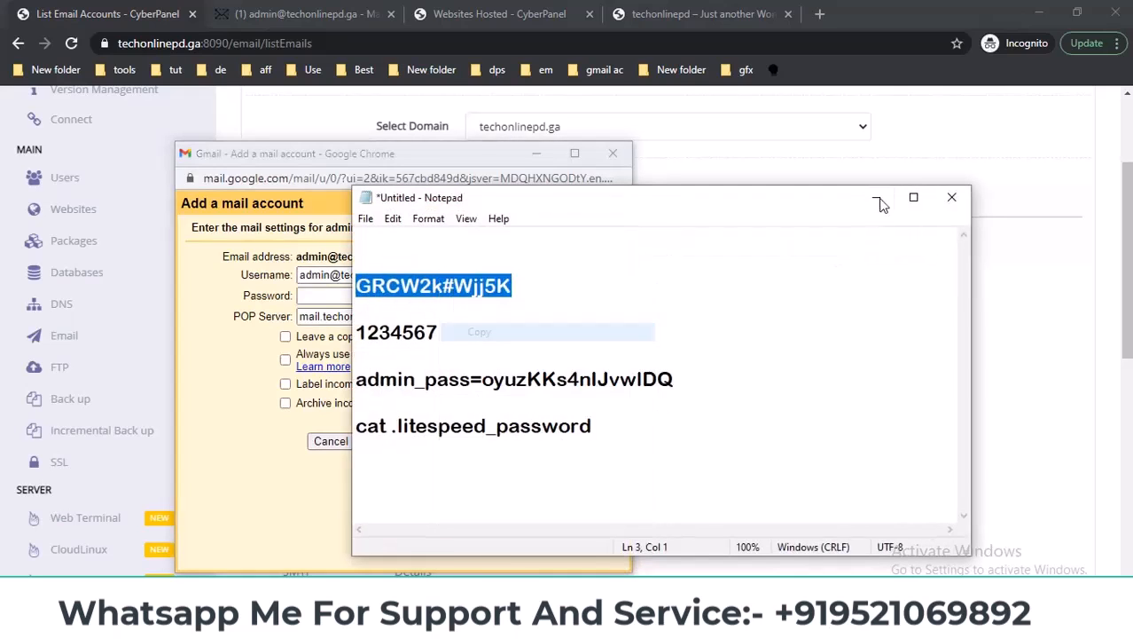
click(876, 197)
click(365, 297)
key(ctrl+v)
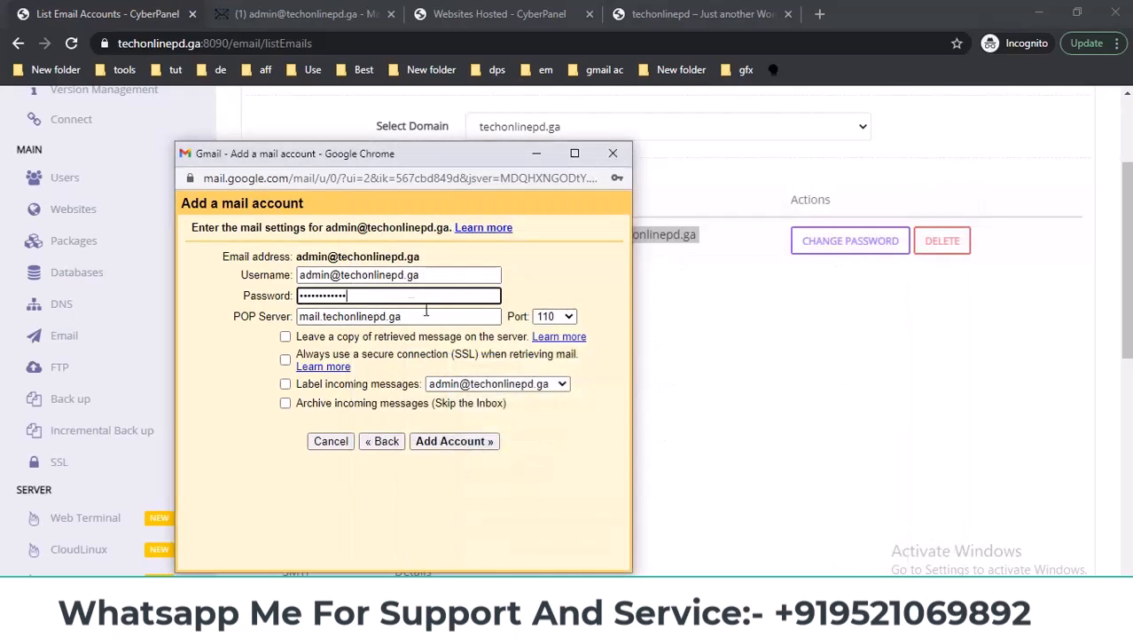
Set the POP port to 995, keep retrieved messages on the server, require SSL, and try to add the account.
click(554, 317)
drag(473, 156, 863, 142)
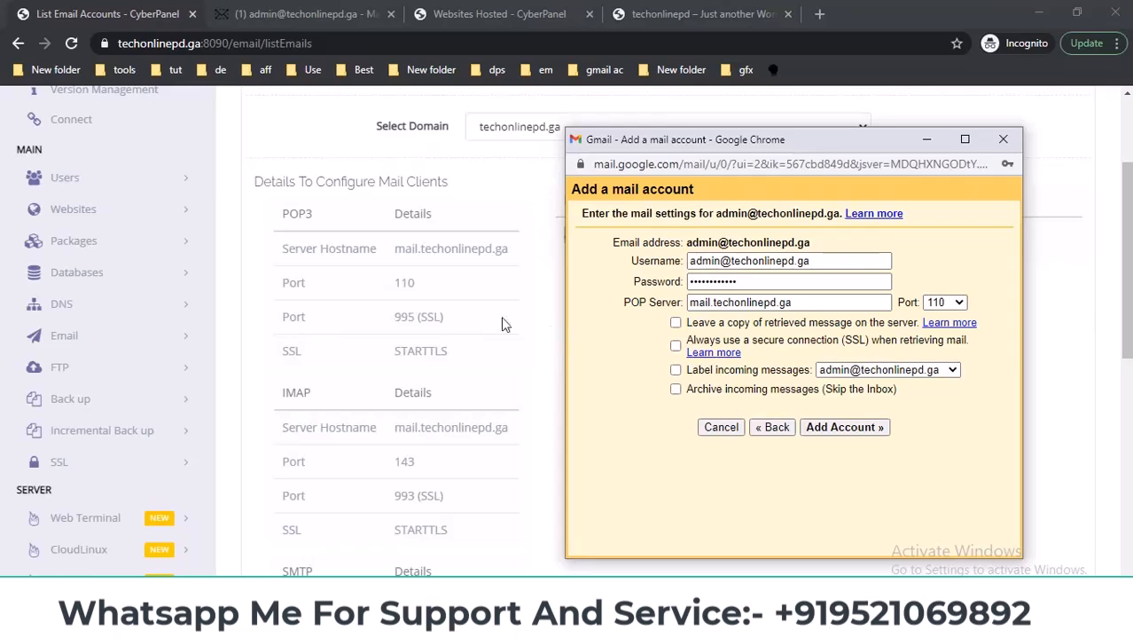
drag(398, 317, 414, 317)
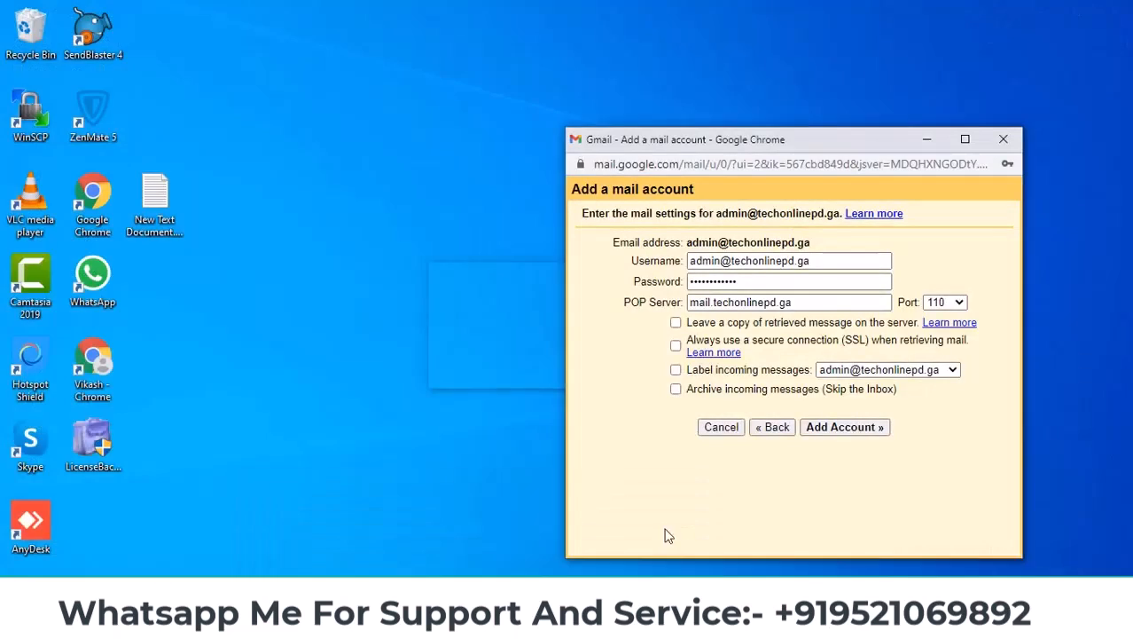
click(665, 535)
click(946, 302)
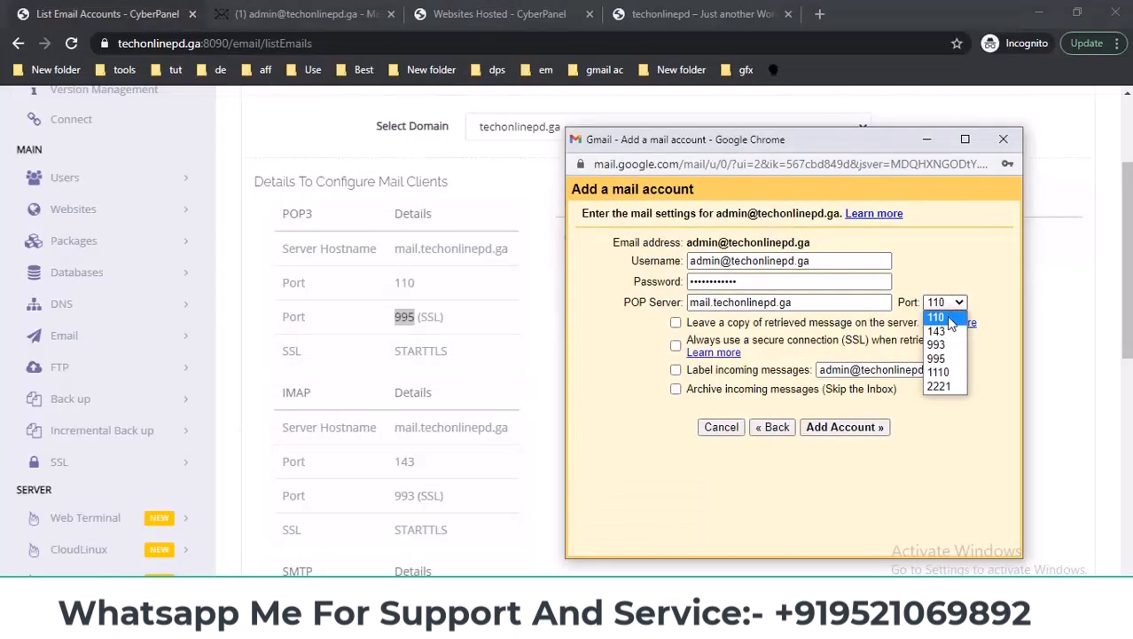
click(946, 355)
click(677, 323)
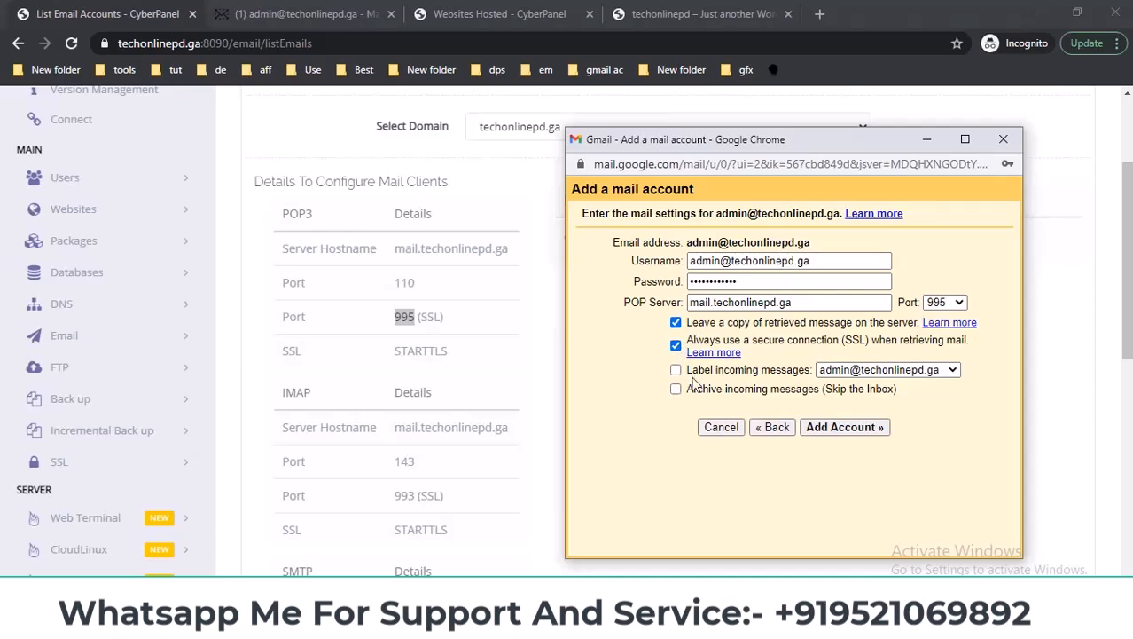
click(845, 427)
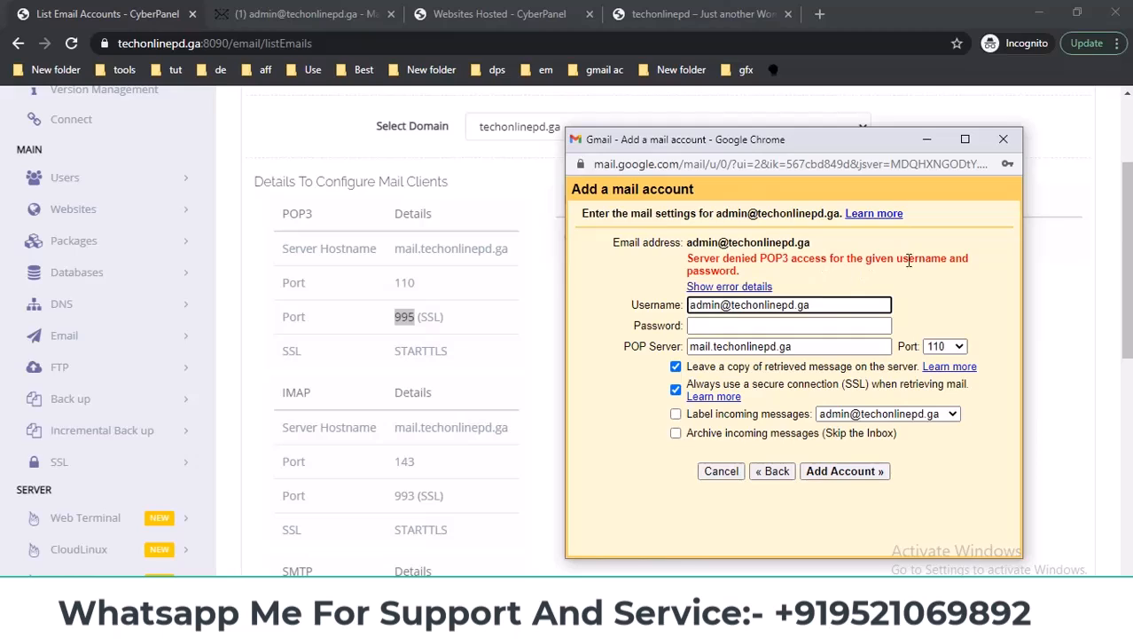
Shorten the POP3 username to admin and try to add the account again.
drag(720, 305, 874, 304)
key(BackSpace)
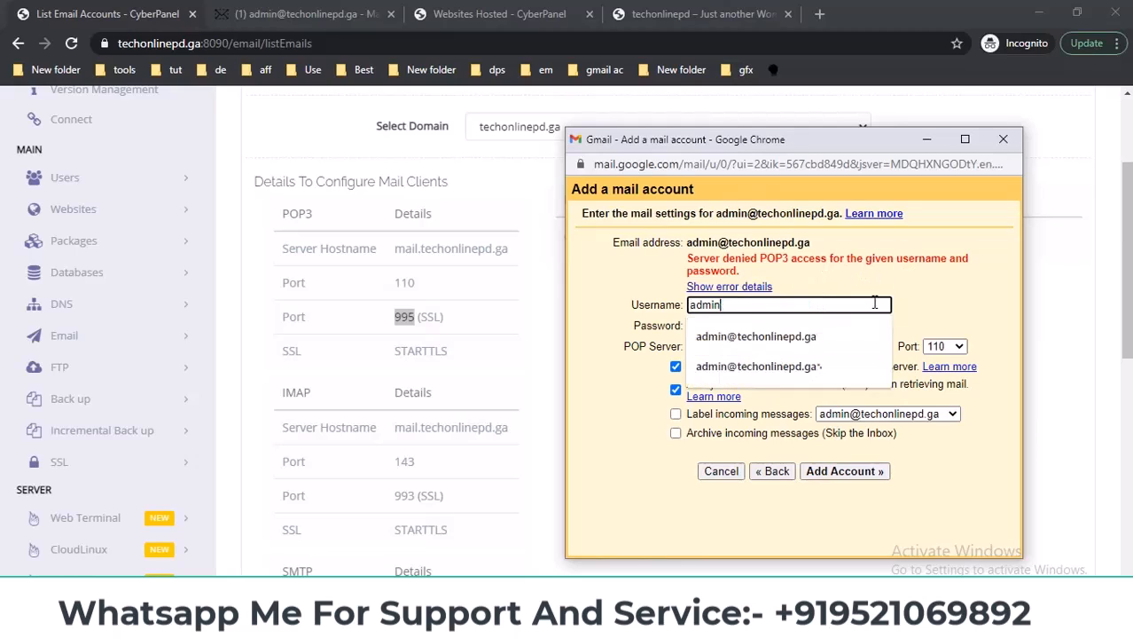
click(866, 491)
click(858, 471)
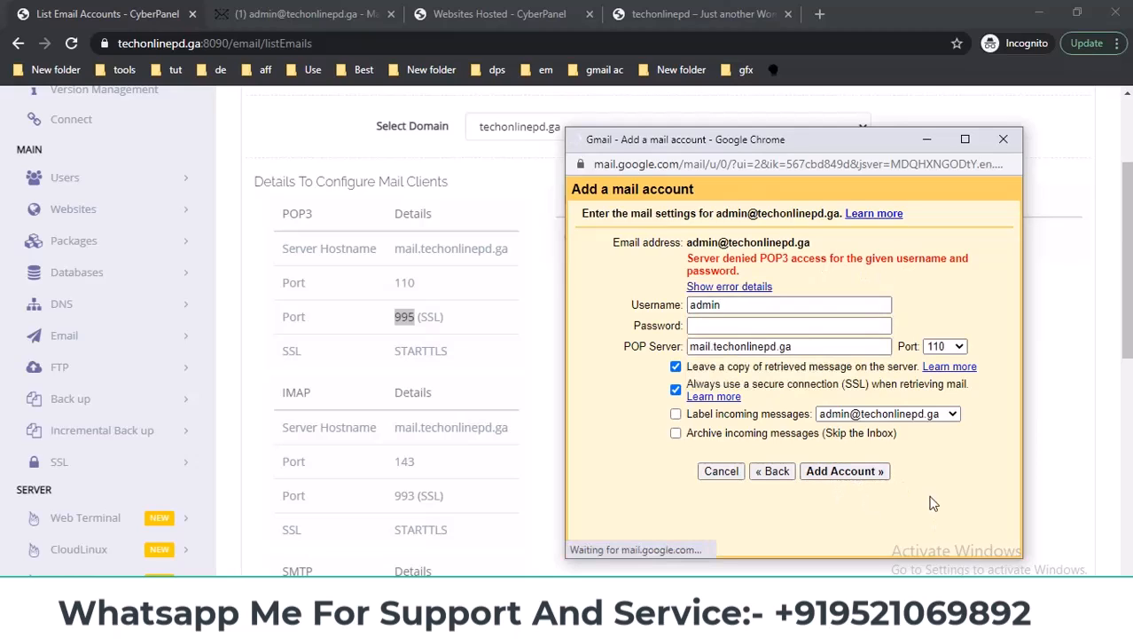
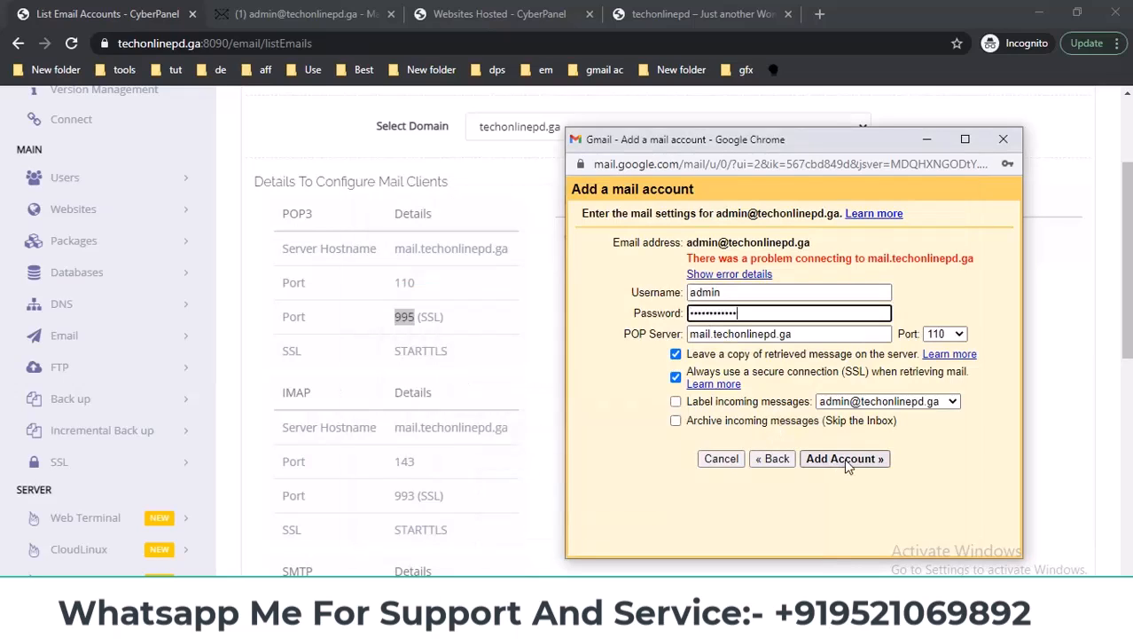
Set the POP port to 995, try adding the account once more, and return to CyberPanel's email account list.
click(953, 334)
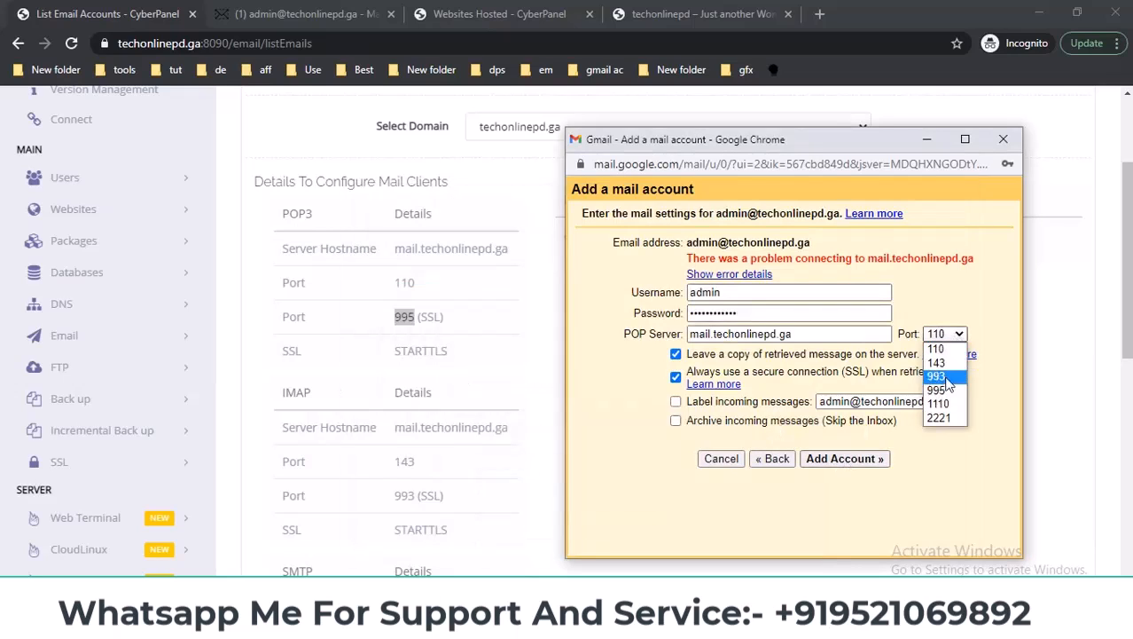
click(946, 391)
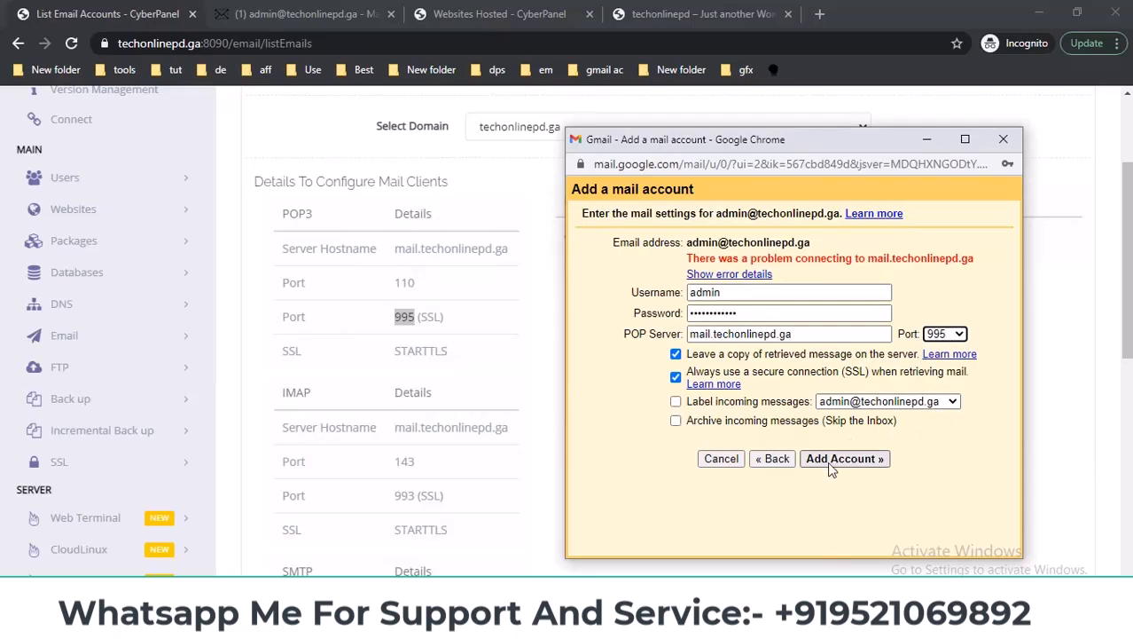
click(832, 467)
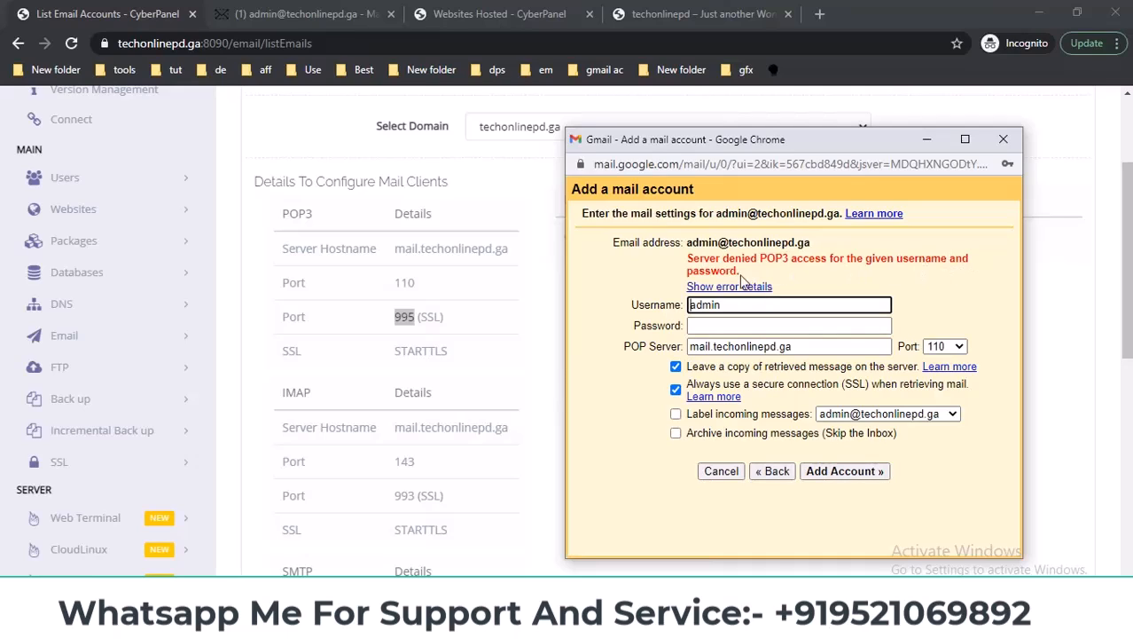
click(484, 308)
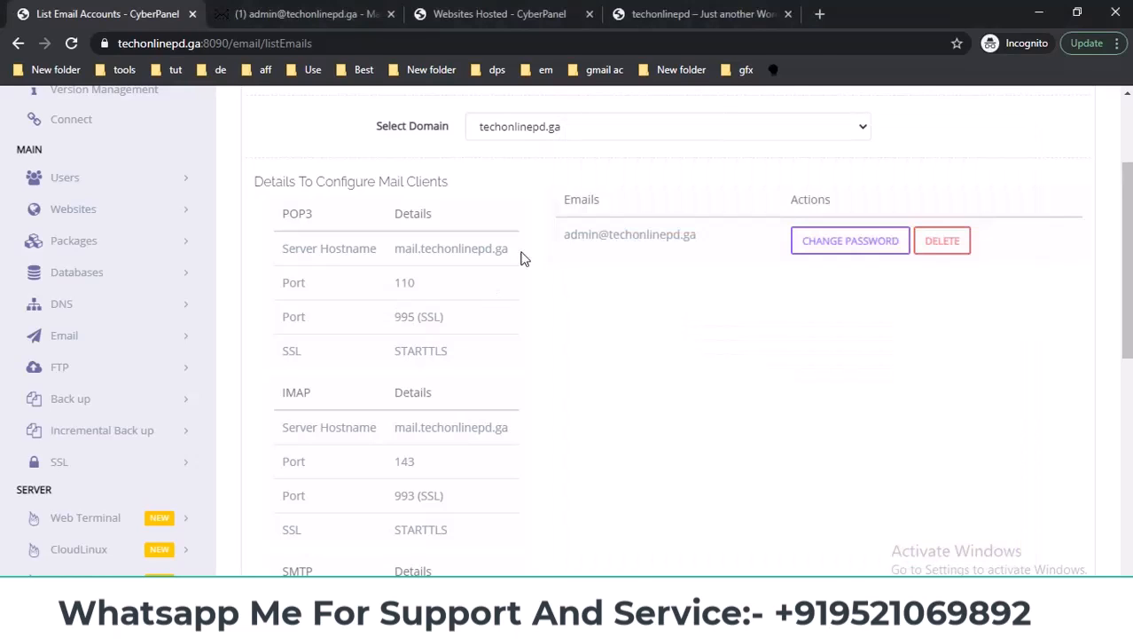
Copy the full email address from CyberPanel's account list into the Username field of the Gmail mail settings.
drag(567, 235, 651, 235)
key(alt+Tab)
click(833, 299)
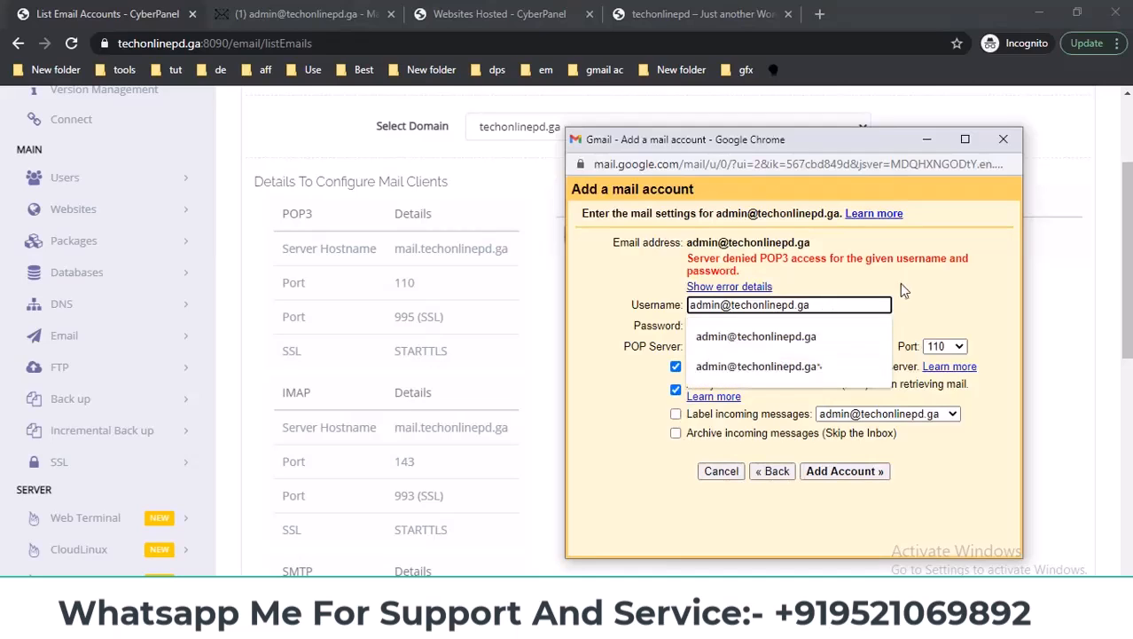
click(894, 368)
Copy the mail account password from the Notepad notes into the Password field and remove the trailing character from the username.
key(alt+Tab)
right_click(448, 292)
click(490, 345)
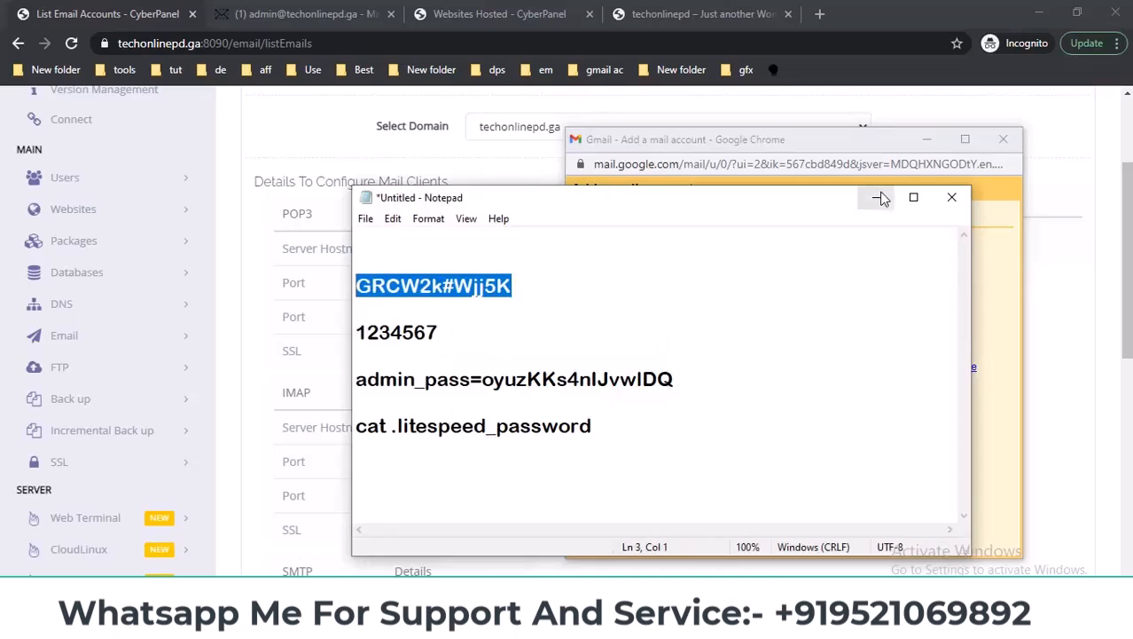
click(876, 197)
click(727, 325)
click(805, 304)
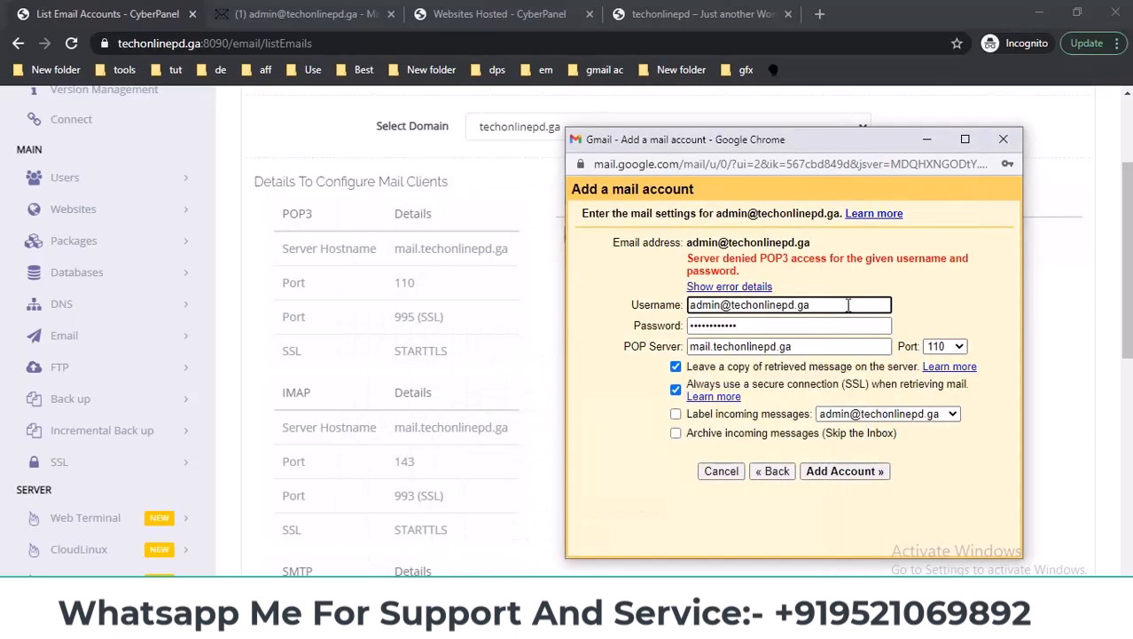
key(BackSpace)
Set the POP port to 995 and add the mail account.
click(945, 346)
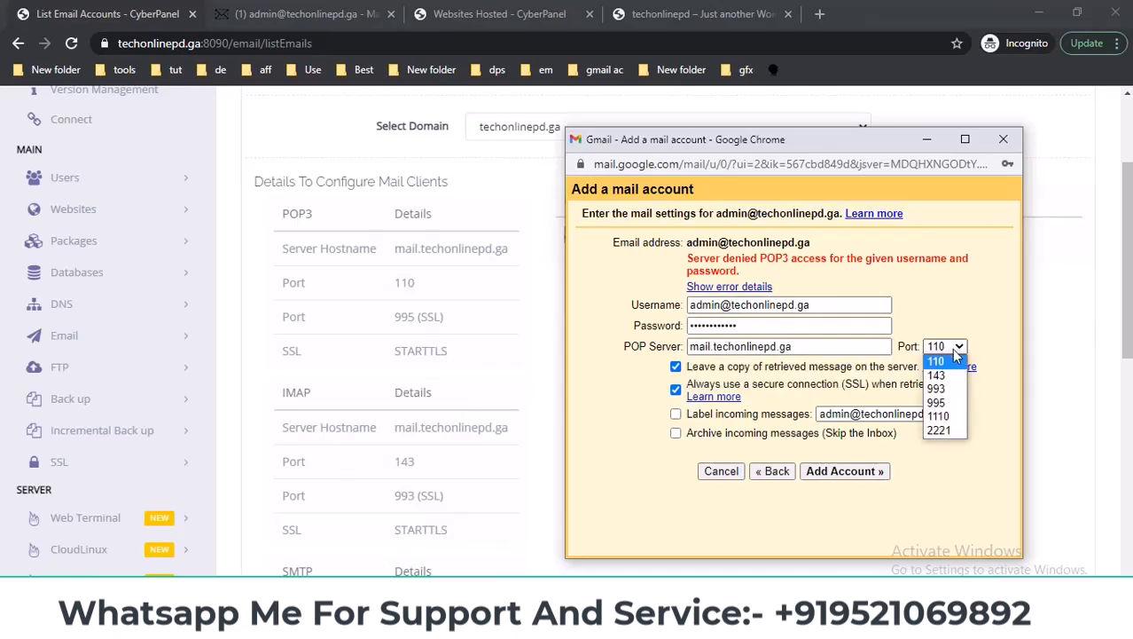
click(941, 403)
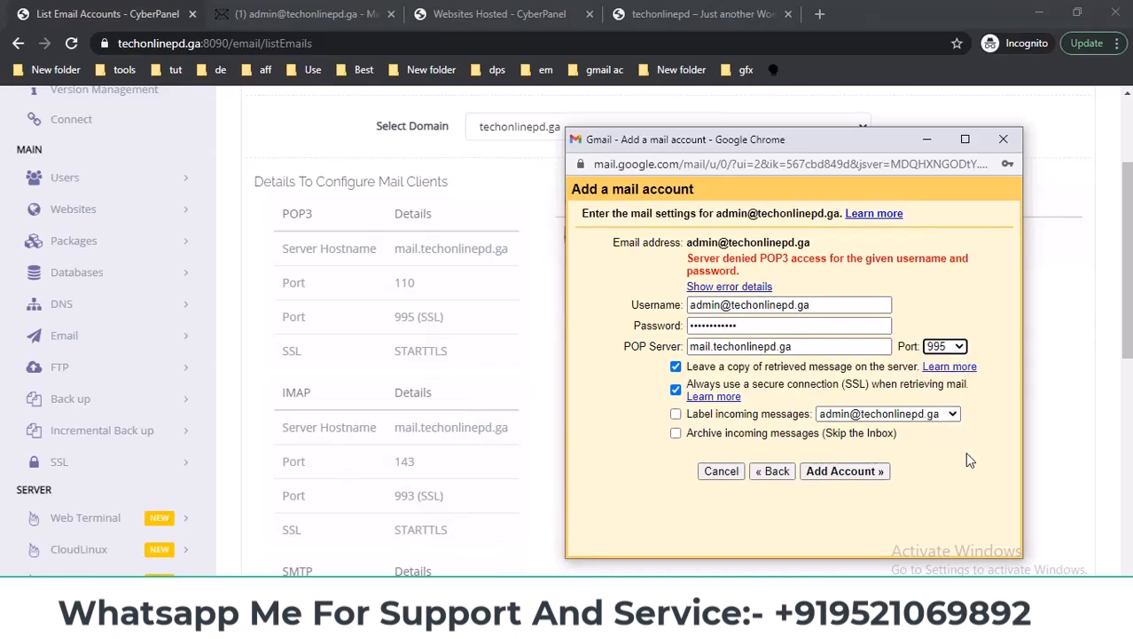
click(923, 429)
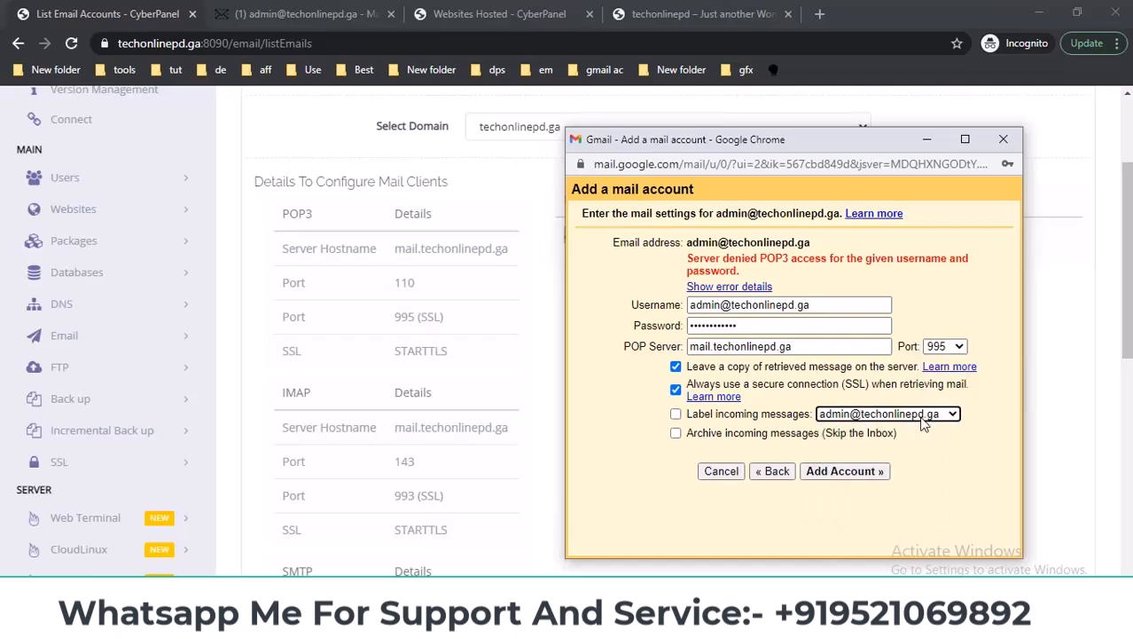
click(845, 471)
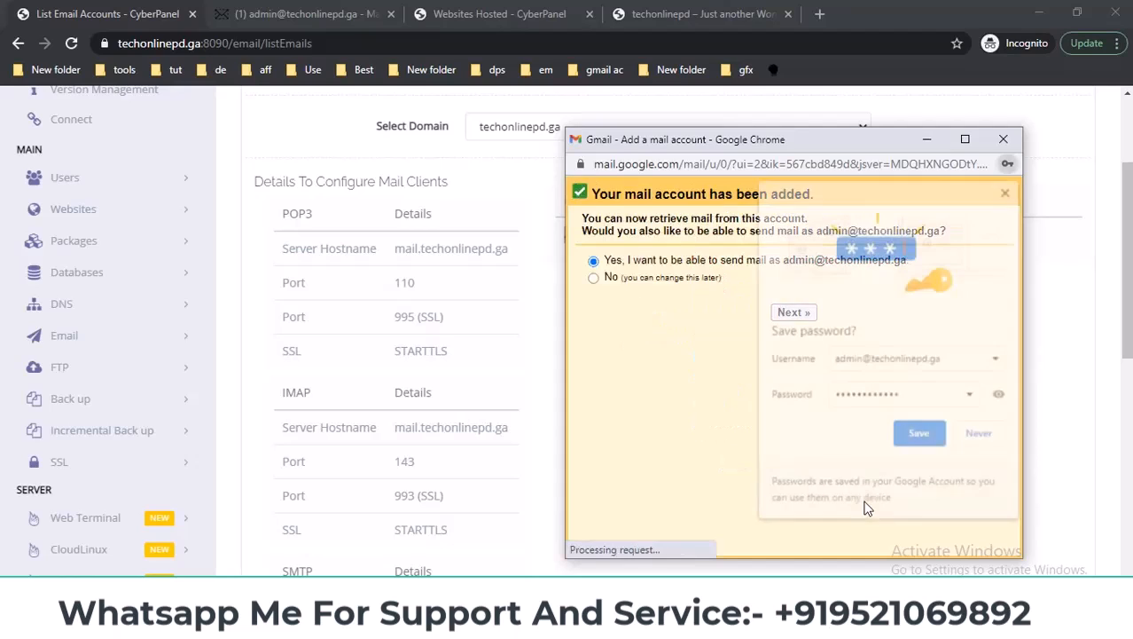
Dismiss the password-saving prompt, accept sending mail as the added address, and proceed to its SMTP settings with the alias option enabled.
click(1008, 189)
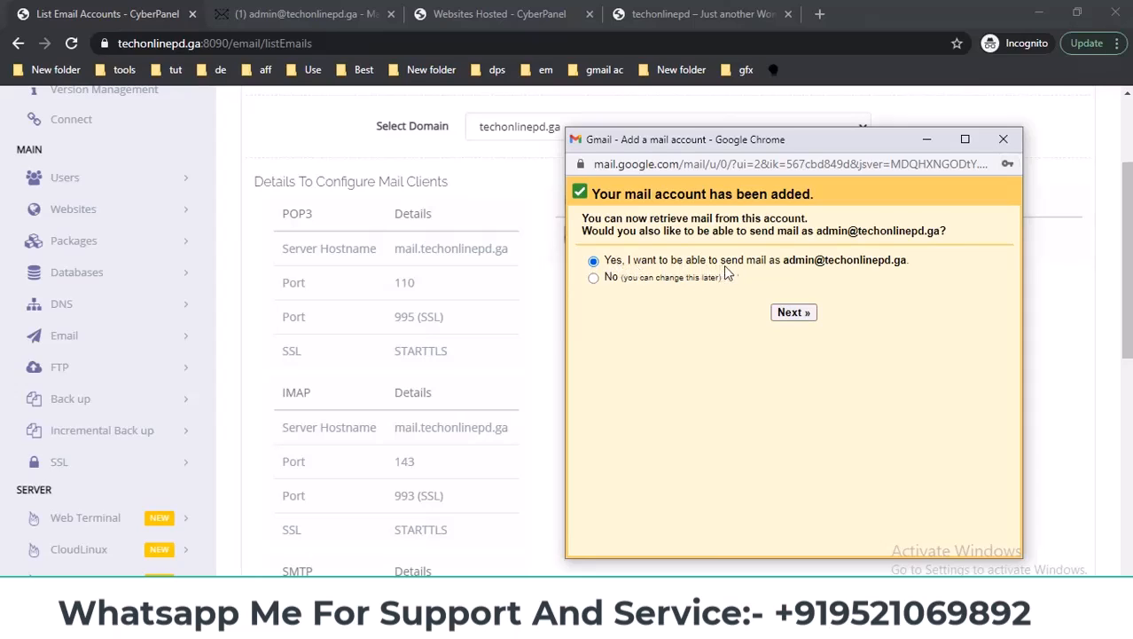
click(794, 312)
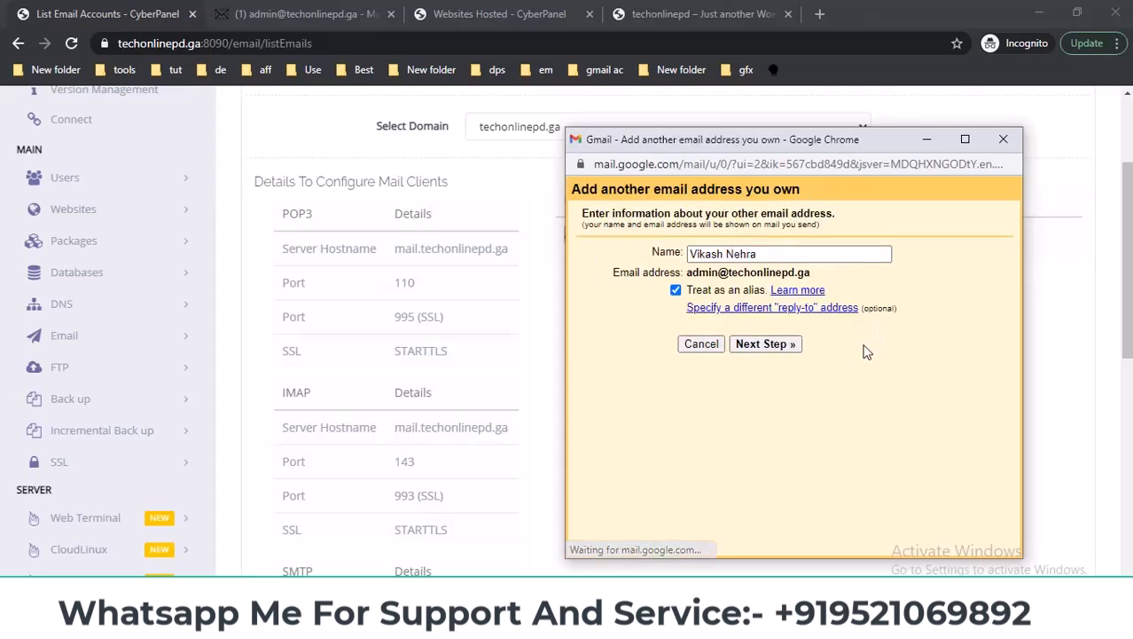
click(768, 345)
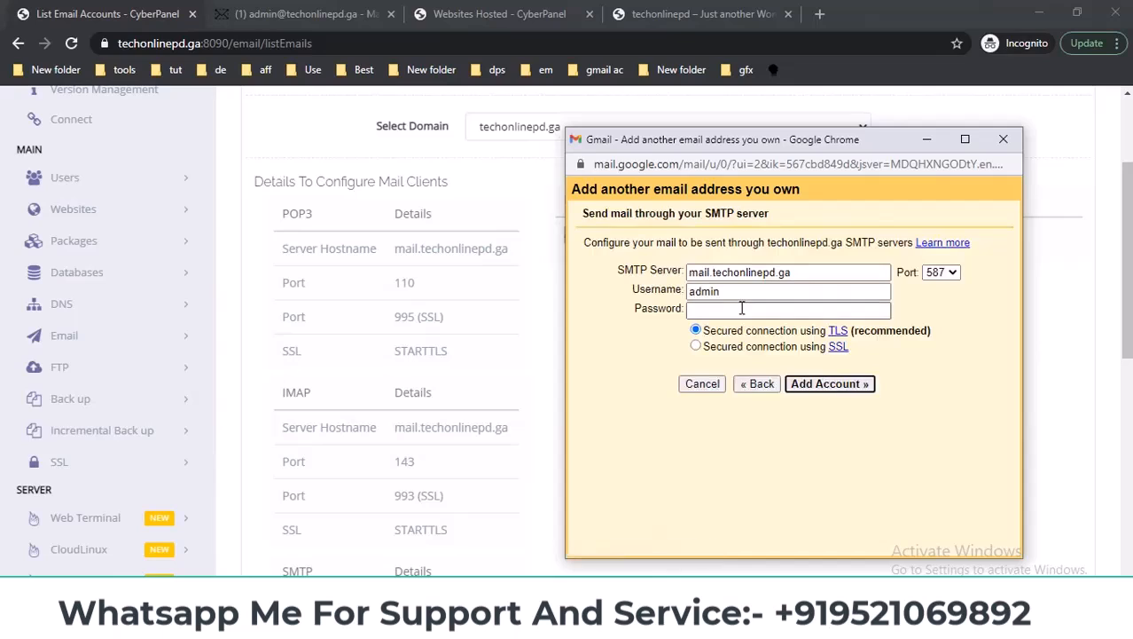
click(736, 308)
click(742, 293)
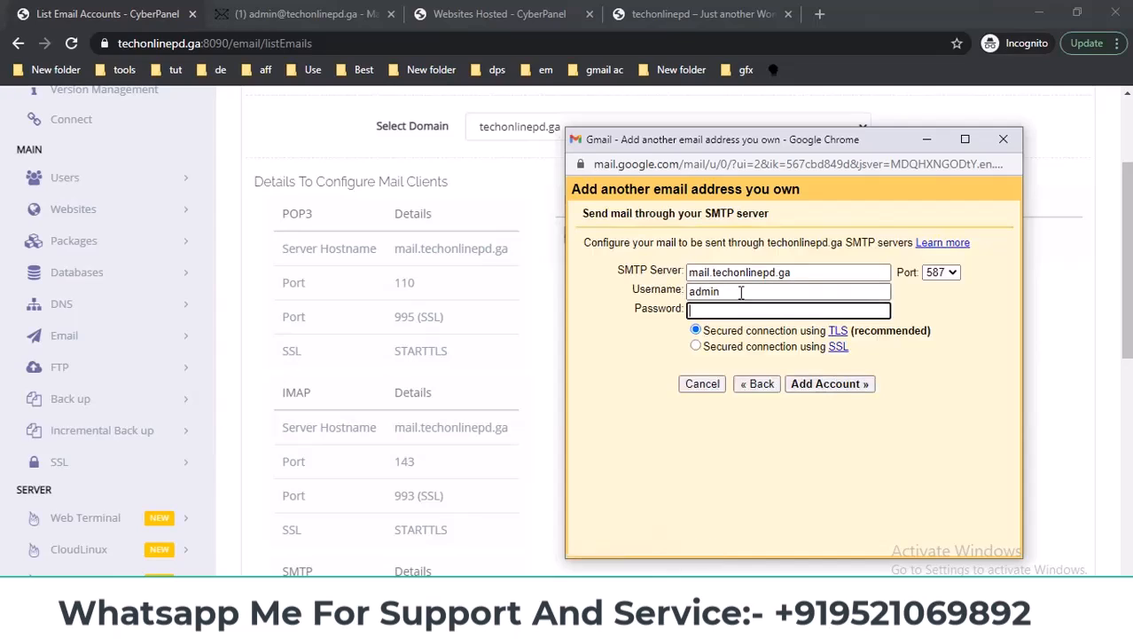
click(750, 322)
key(ctrl+a)
key(ctrl+v)
Replace the SMTP username with the full email address copied from CyberPanel's account list.
key(alt+Tab)
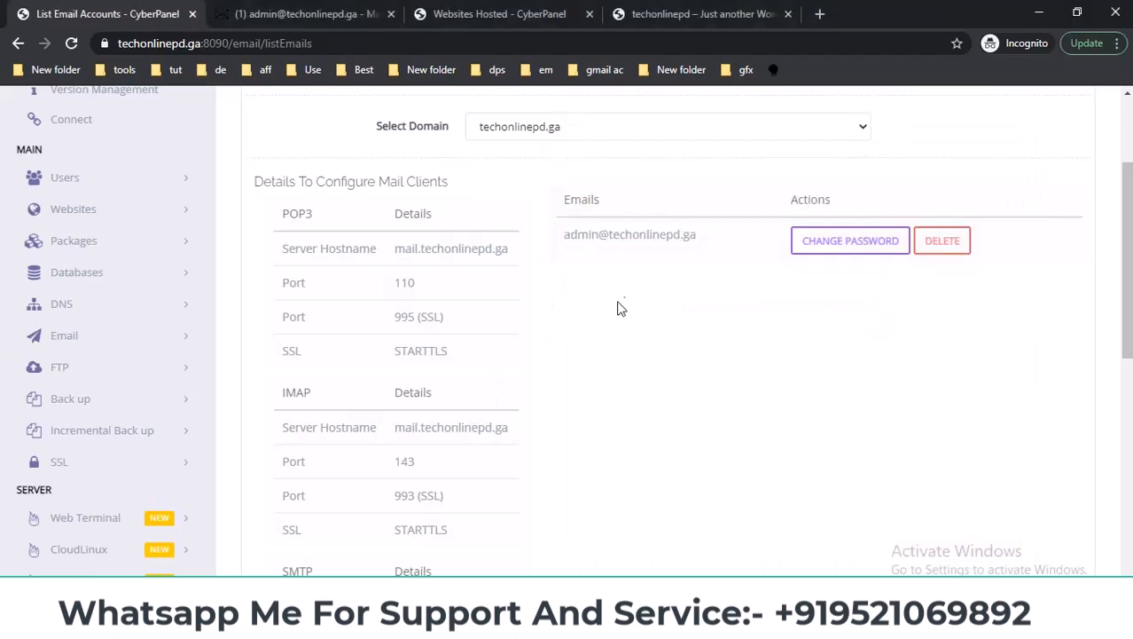
triple_click(621, 235)
right_click(624, 234)
click(661, 247)
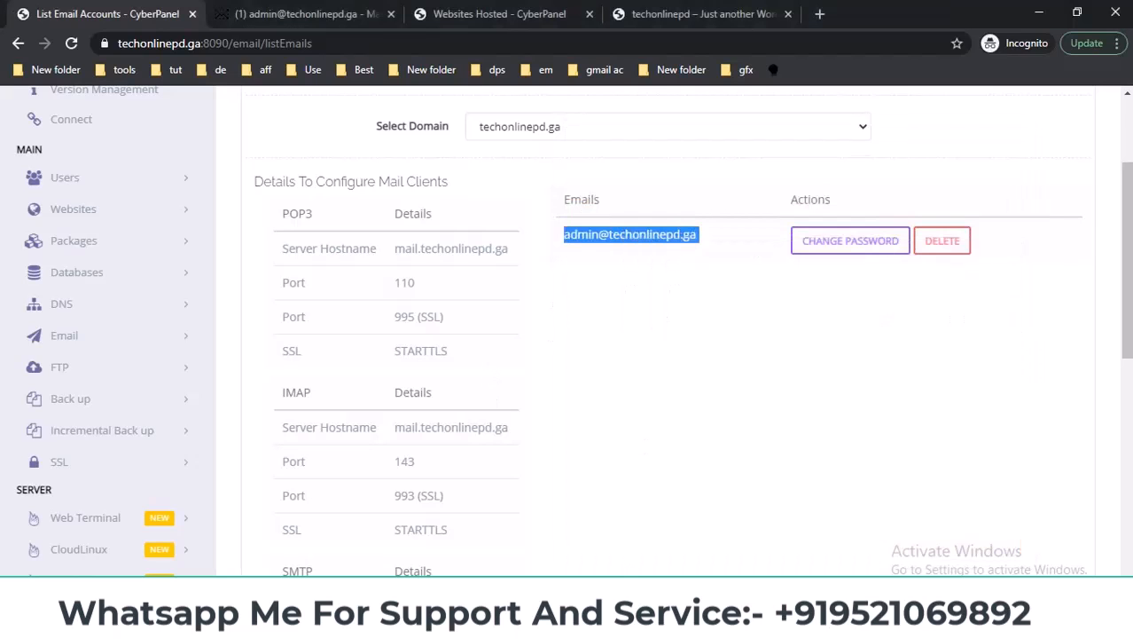
key(alt+Tab)
key(ctrl+a)
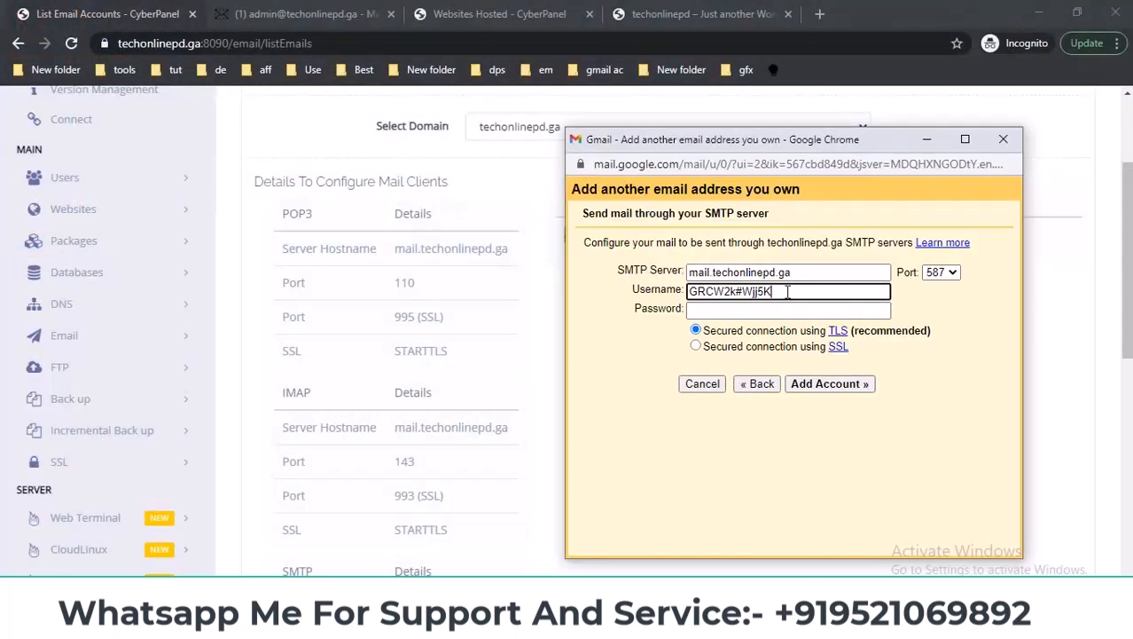
key(ctrl+v)
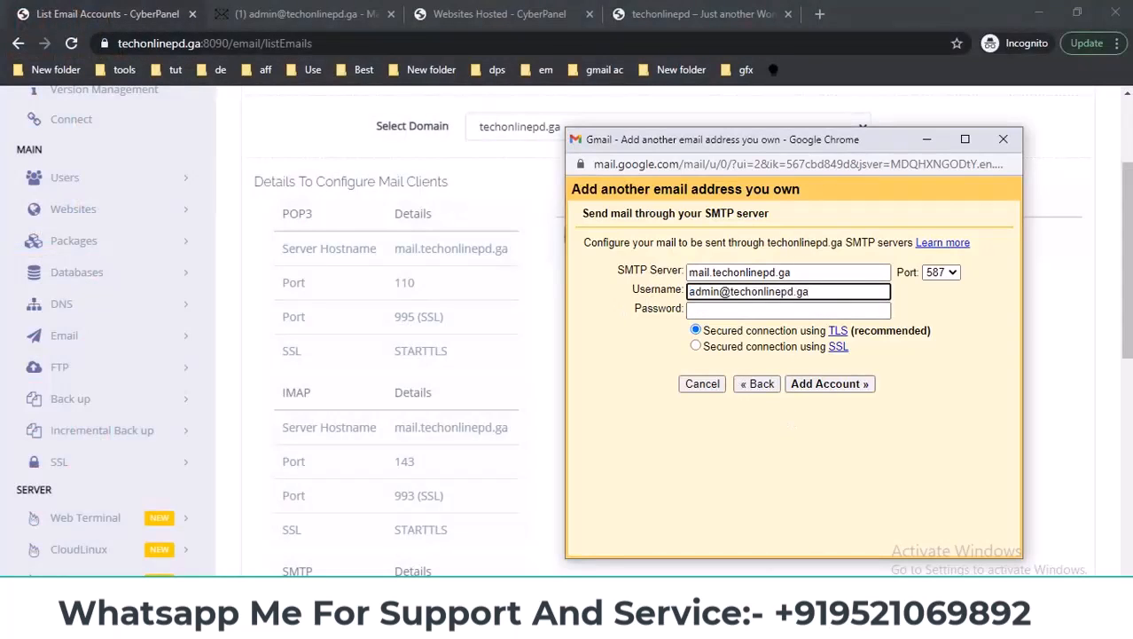
Copy the mail account password from the Notepad notes into the Password field of the SMTP settings.
key(alt+Tab)
right_click(488, 286)
click(496, 335)
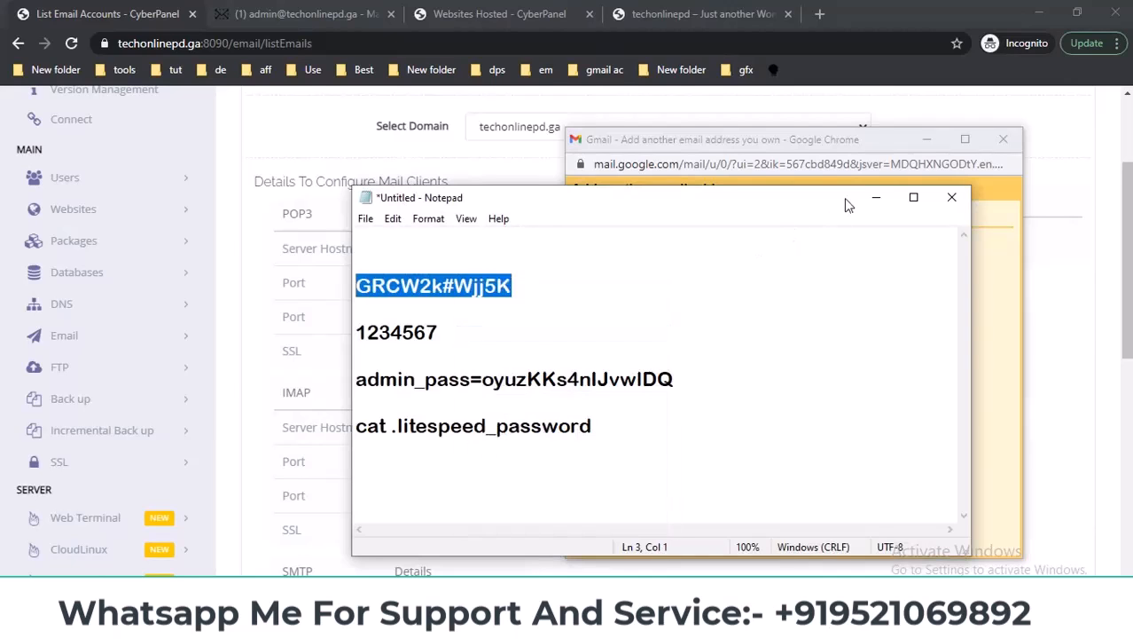
click(871, 181)
click(713, 306)
key(ctrl+v)
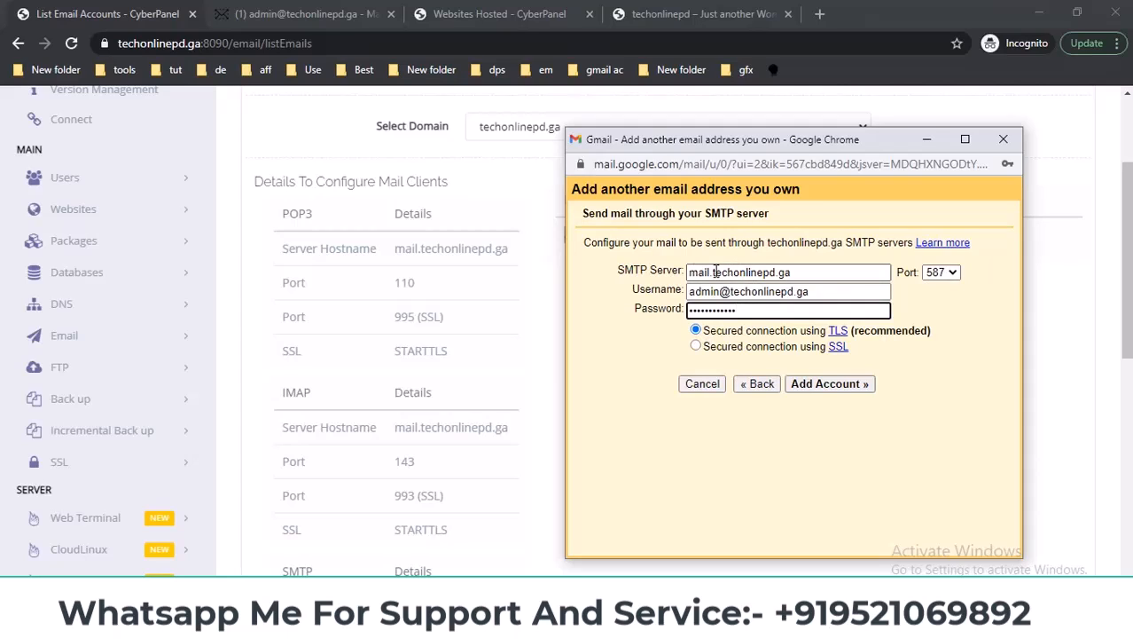
Set the SMTP server to techonlinepd.ga and add the sending account.
drag(714, 272, 639, 274)
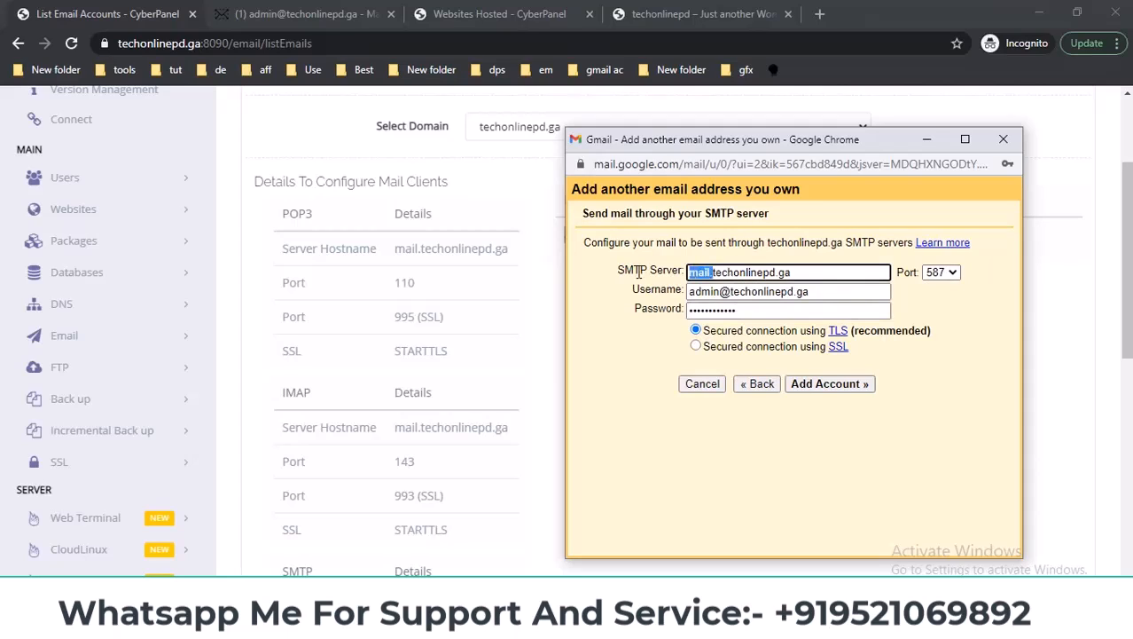
key(BackSpace)
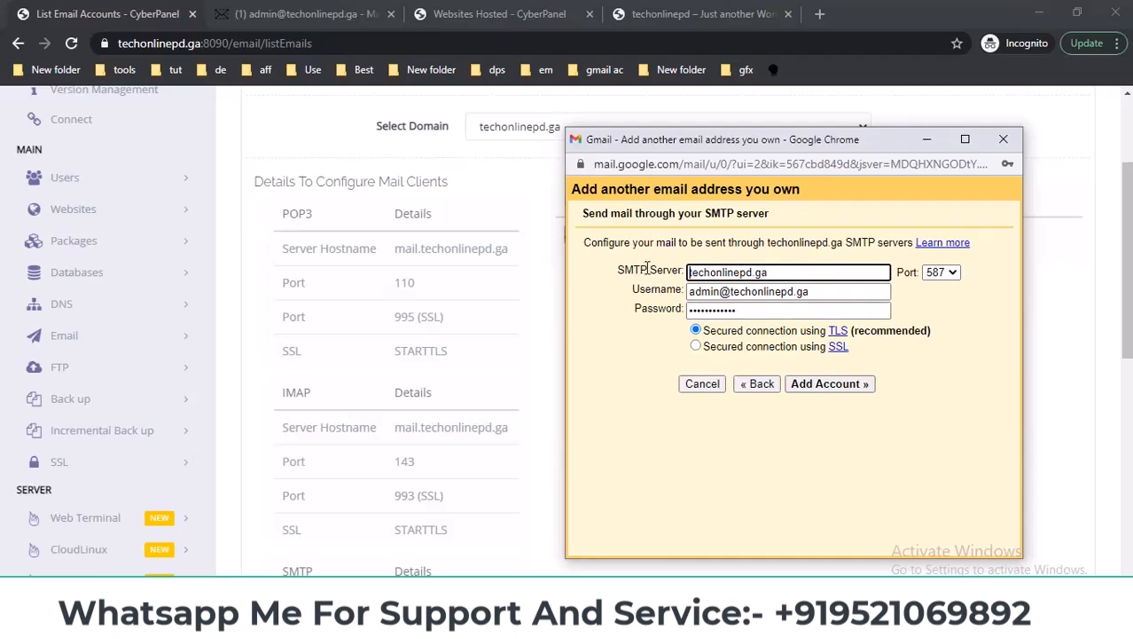
double_click(752, 273)
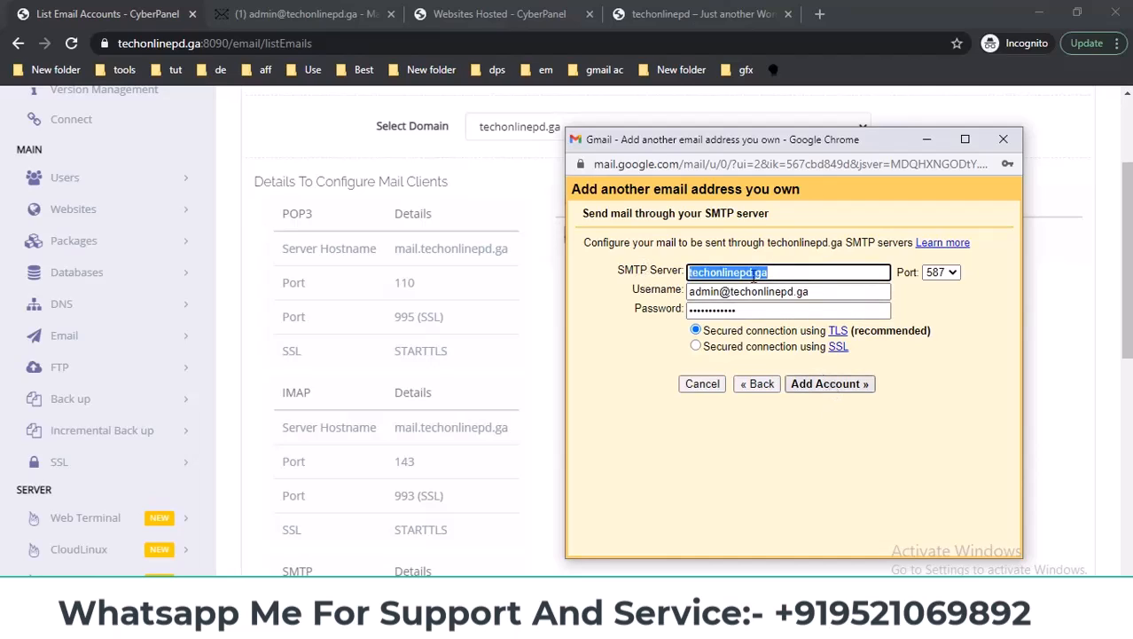
click(824, 390)
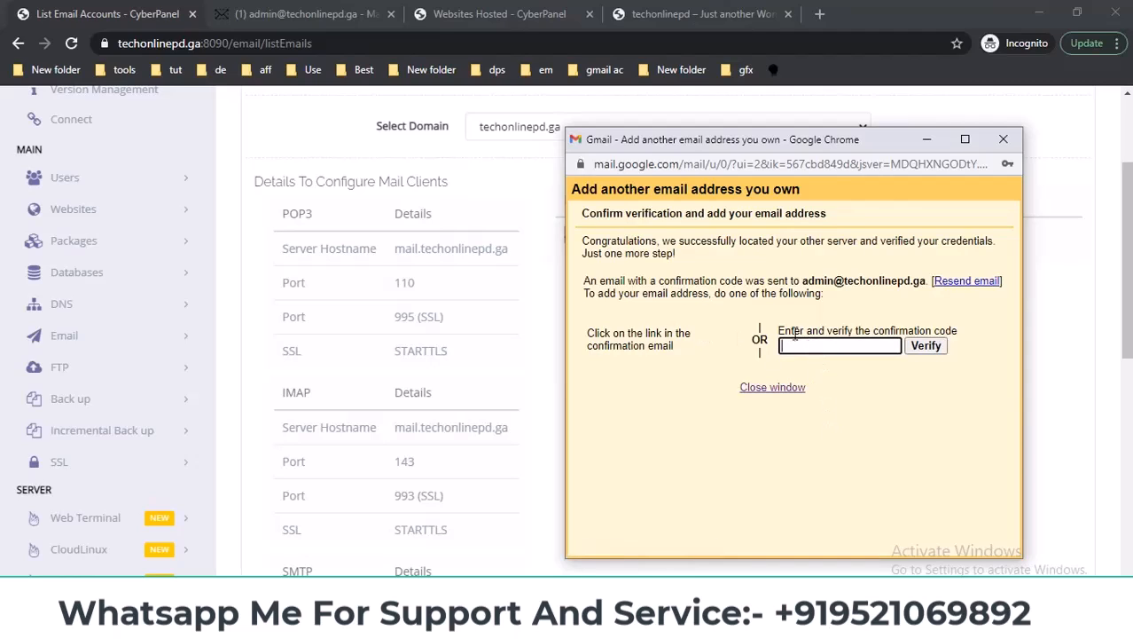
Switch to the RainLoop webmail, refresh the inbox, and open the Gmail Confirmation message from Gmail Team.
click(315, 16)
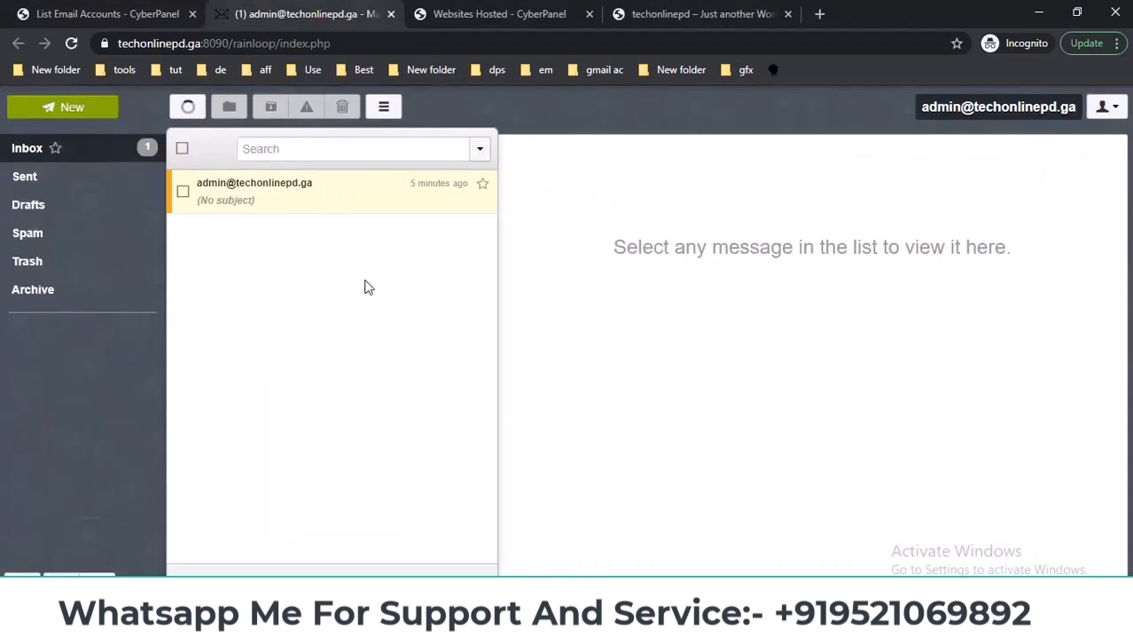
click(187, 106)
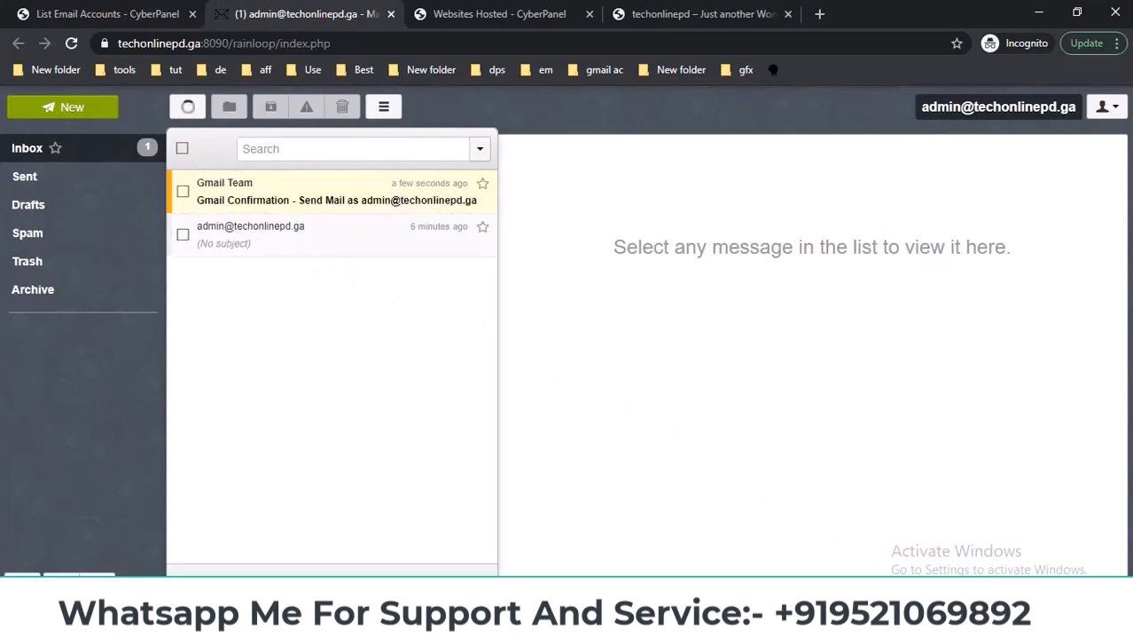
click(661, 532)
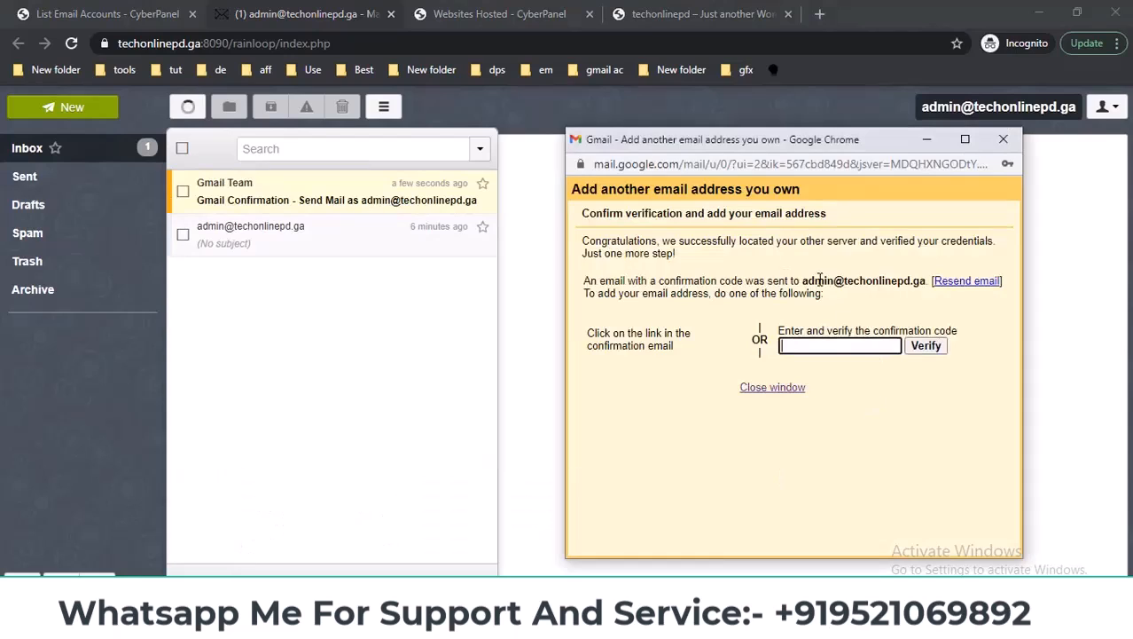
click(300, 191)
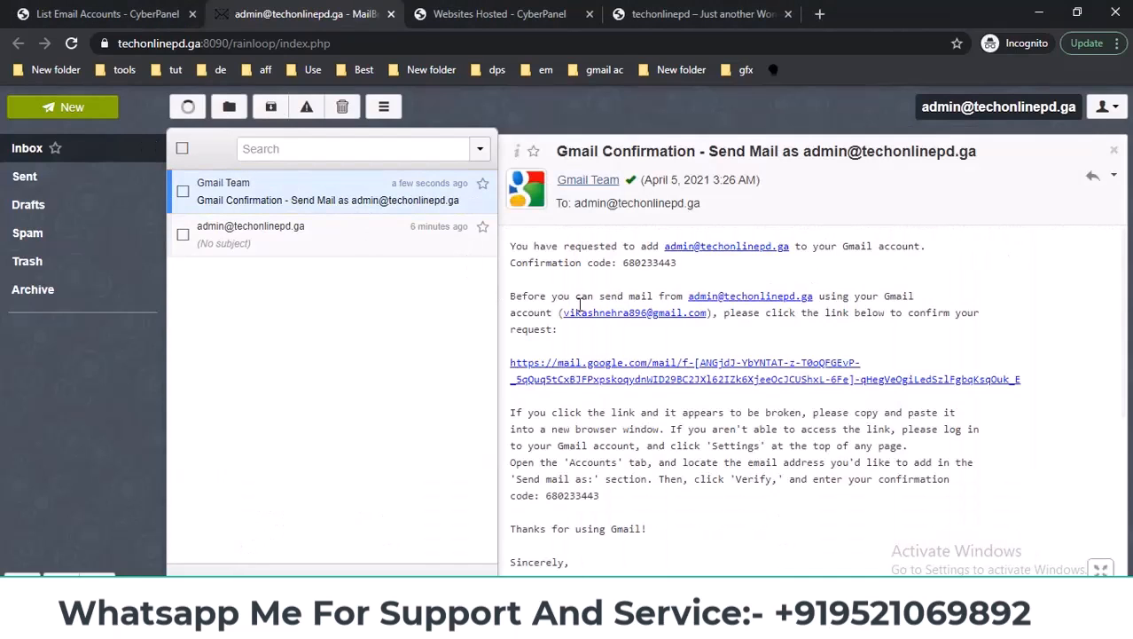
Copy the confirmation code from the message into Gmail's confirmation code field and verify the sending address.
double_click(644, 260)
right_click(644, 261)
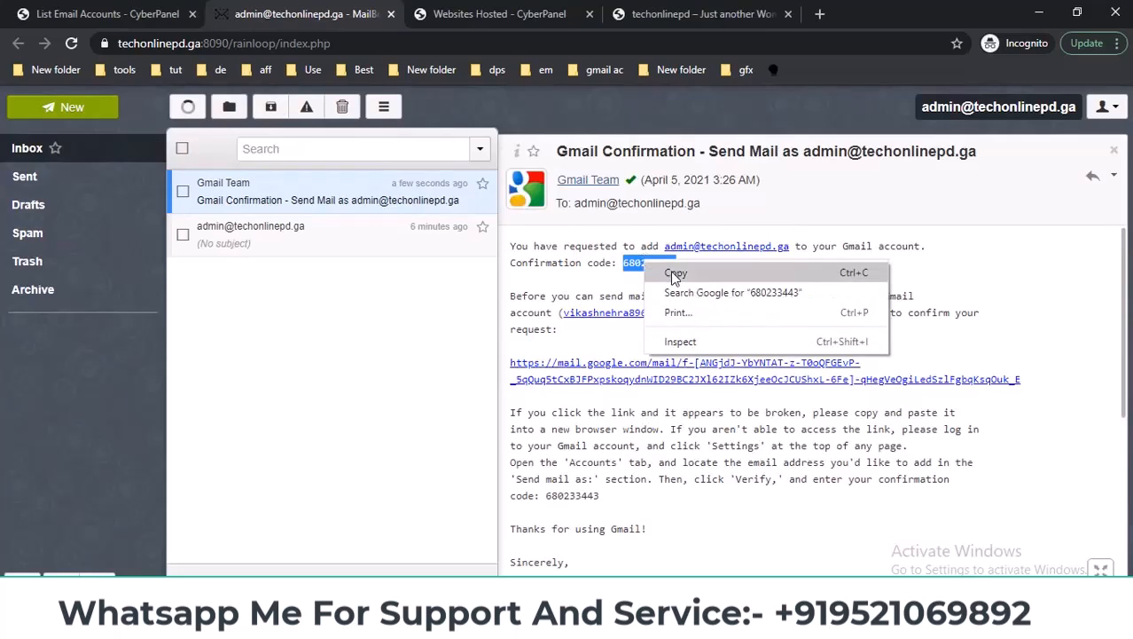
click(679, 272)
click(636, 550)
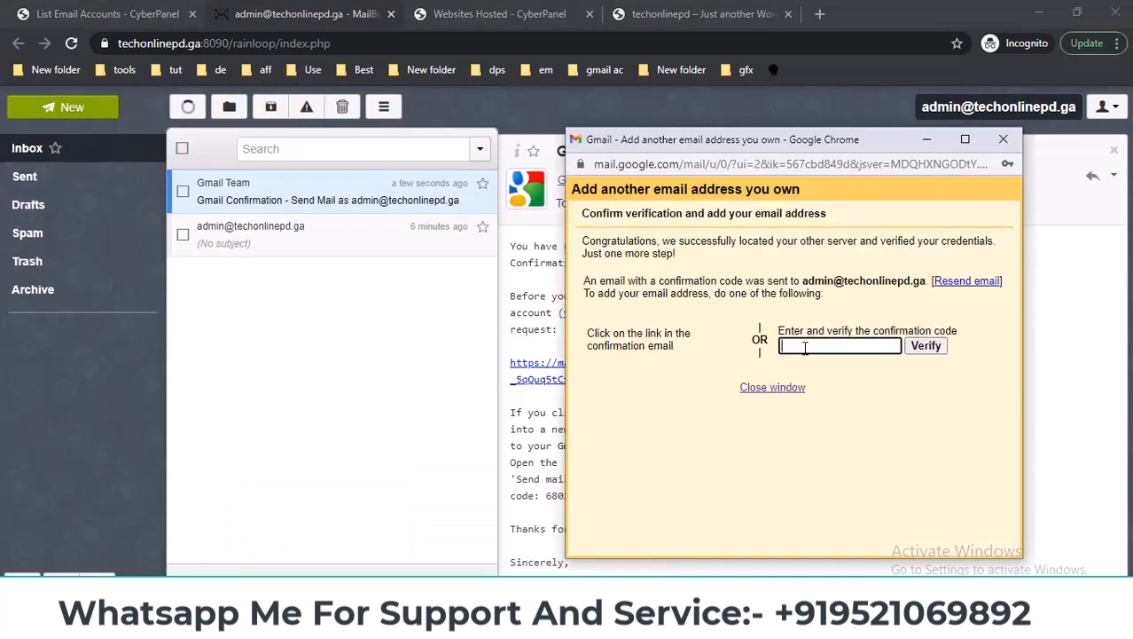
key(ctrl+v)
click(926, 346)
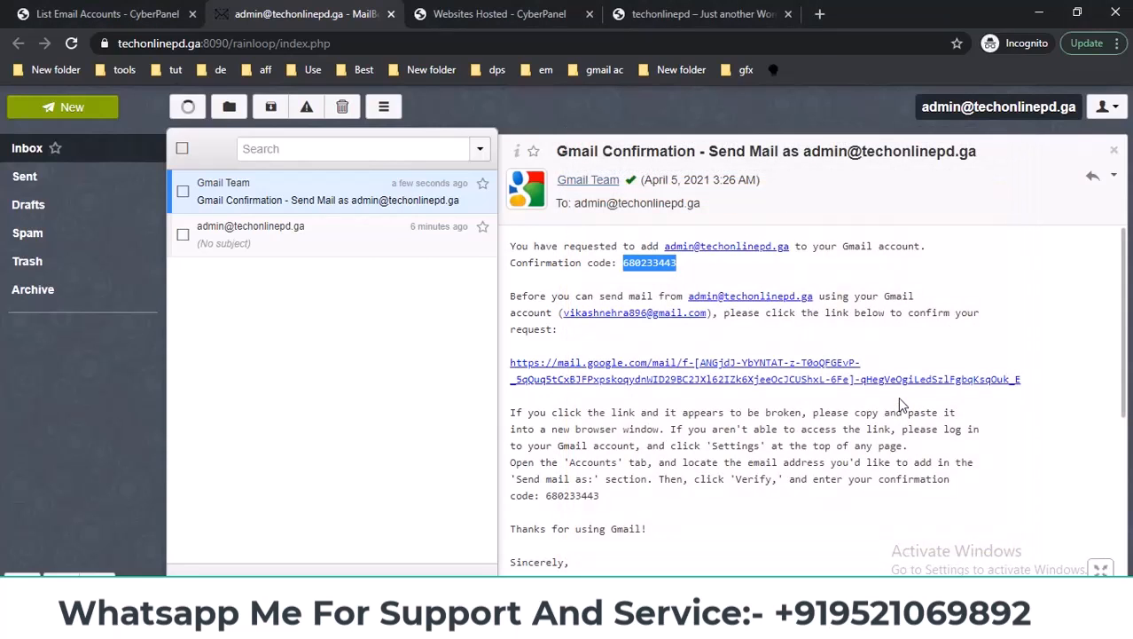
Switch to the main Gmail window and open the inbox.
click(422, 575)
click(421, 572)
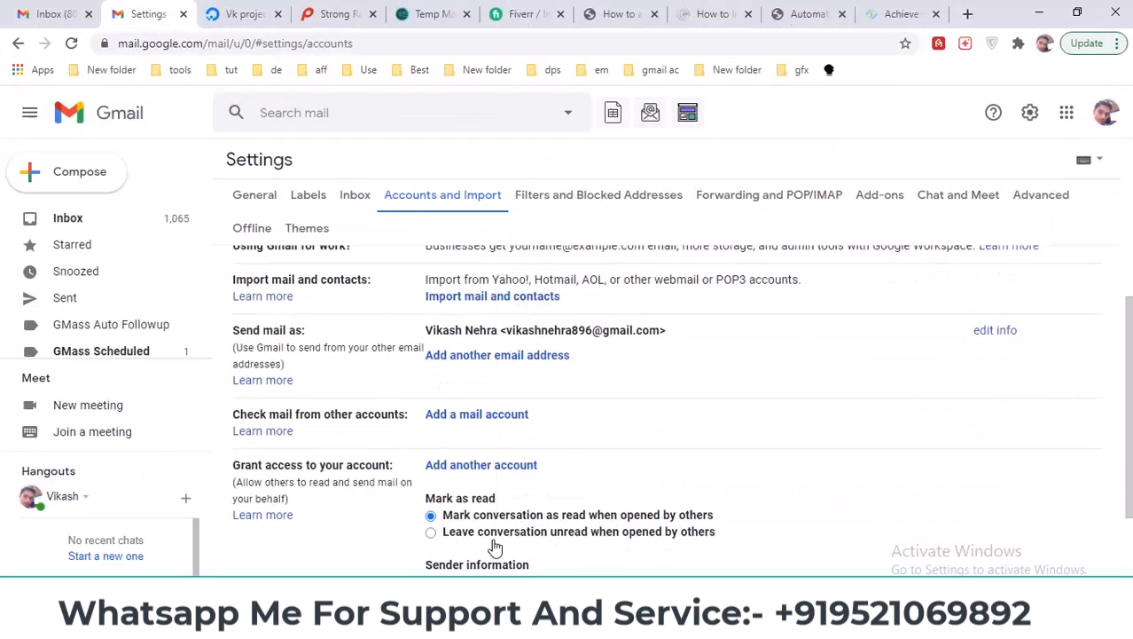
click(137, 220)
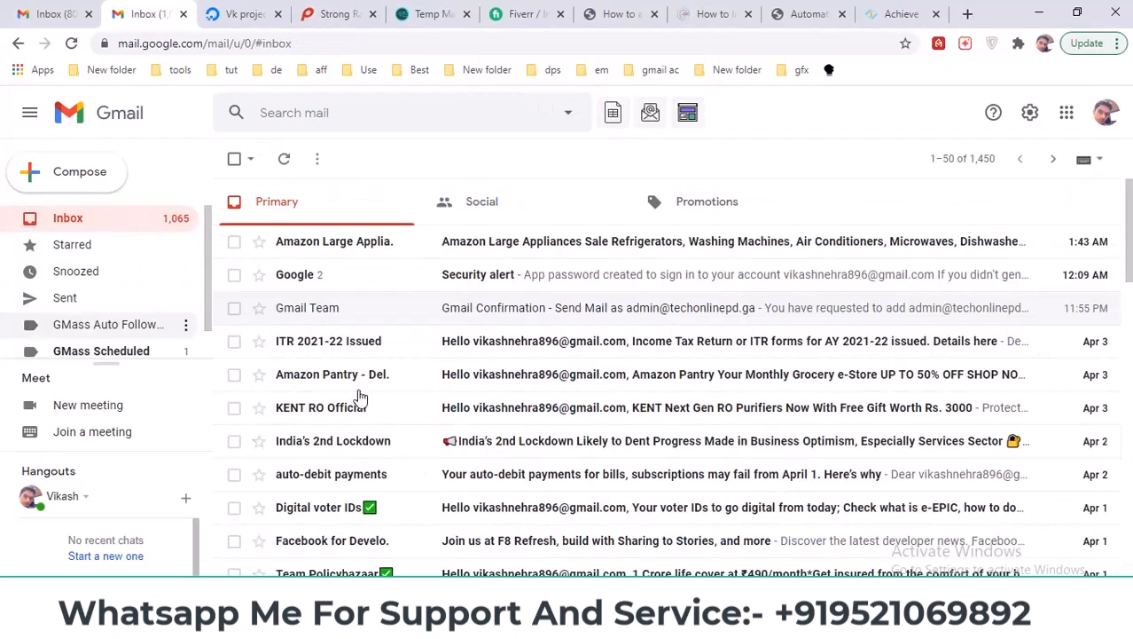
Start a new message, check which sender addresses the From field offers, and minimize the draft.
click(67, 171)
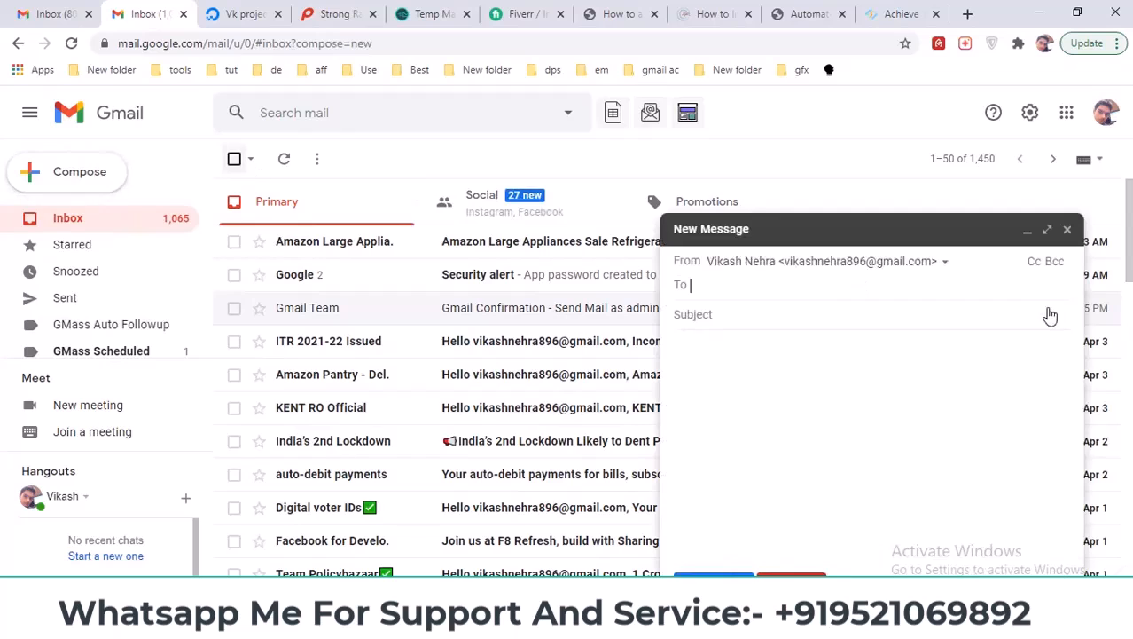
click(1067, 229)
click(40, 168)
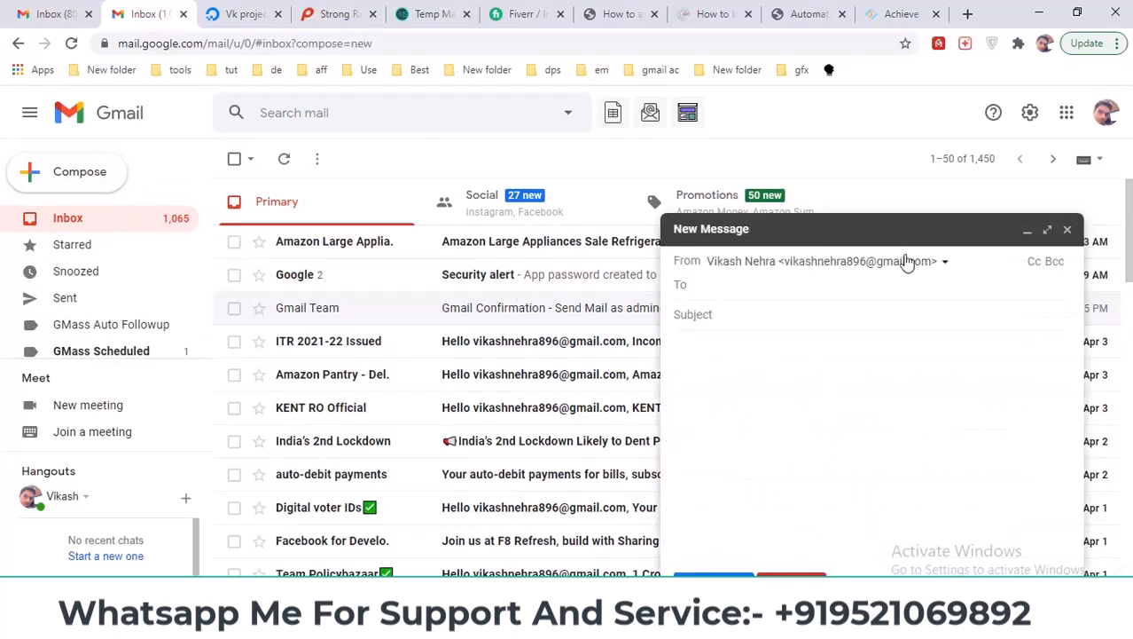
click(931, 263)
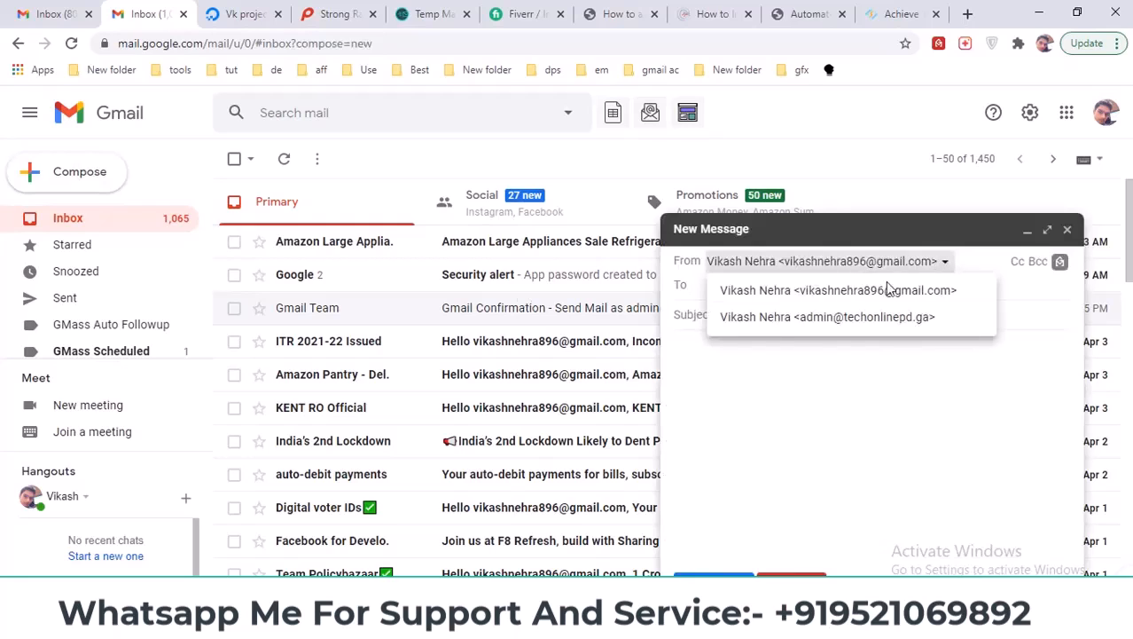
click(1114, 119)
click(1028, 230)
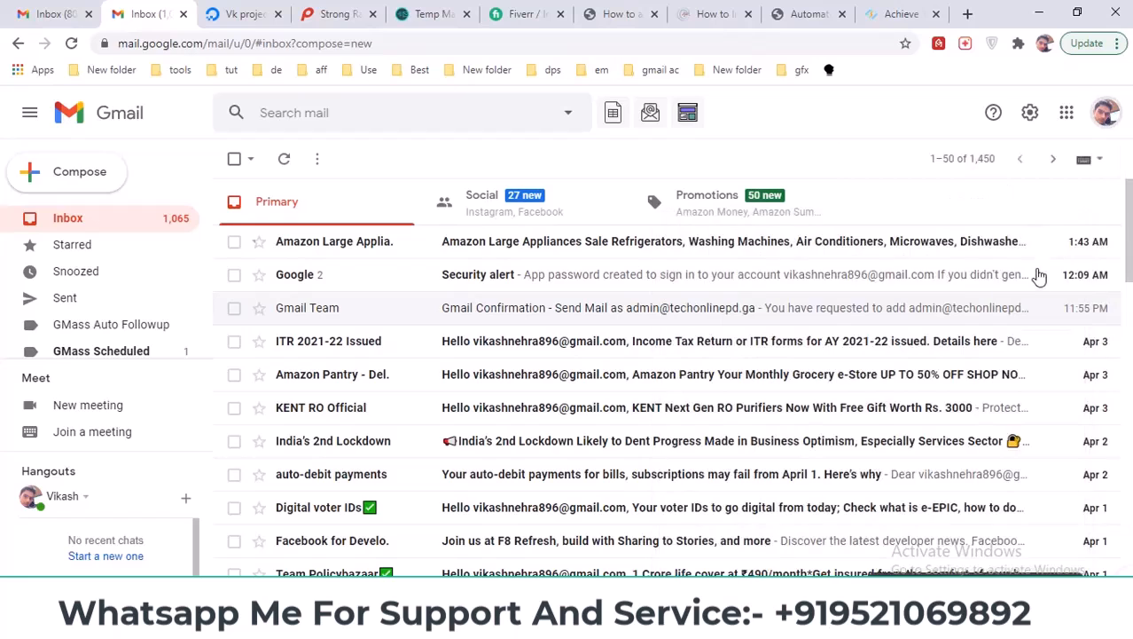
click(1105, 115)
drag(1052, 263, 917, 262)
click(894, 243)
click(278, 184)
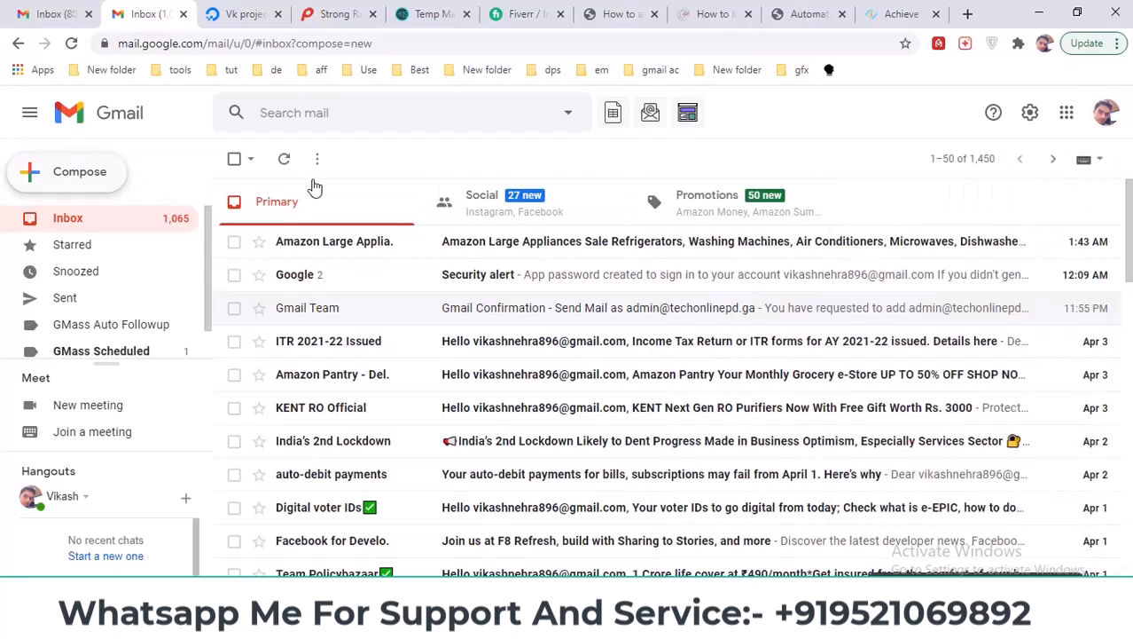
Restore the message draft and set its sender to the techonlinepd.ga address.
click(907, 264)
click(874, 289)
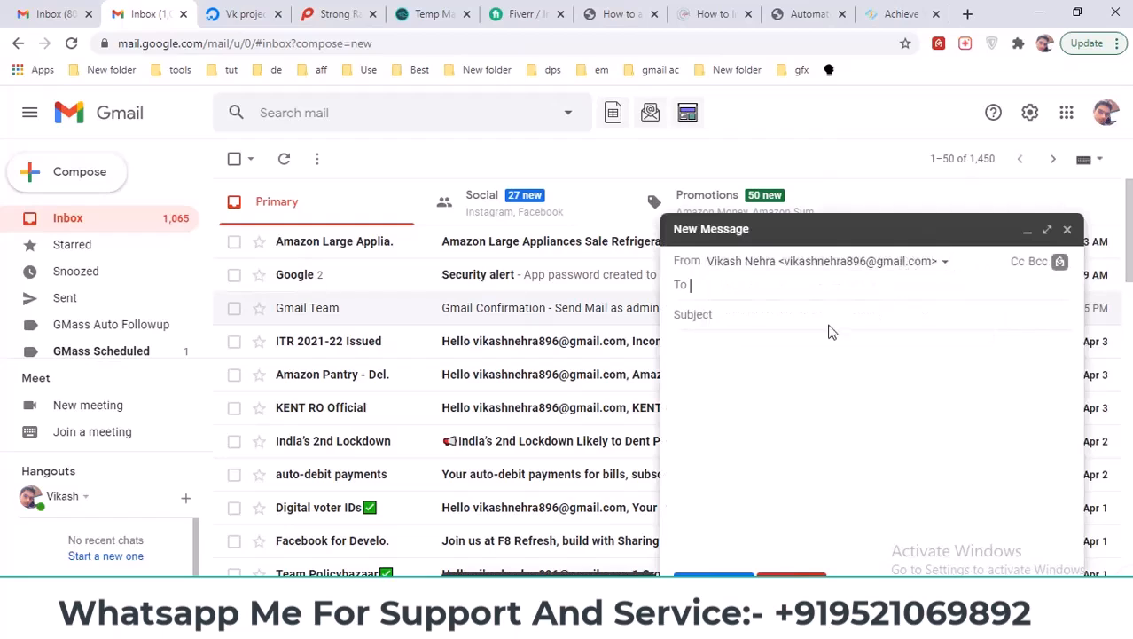
click(945, 266)
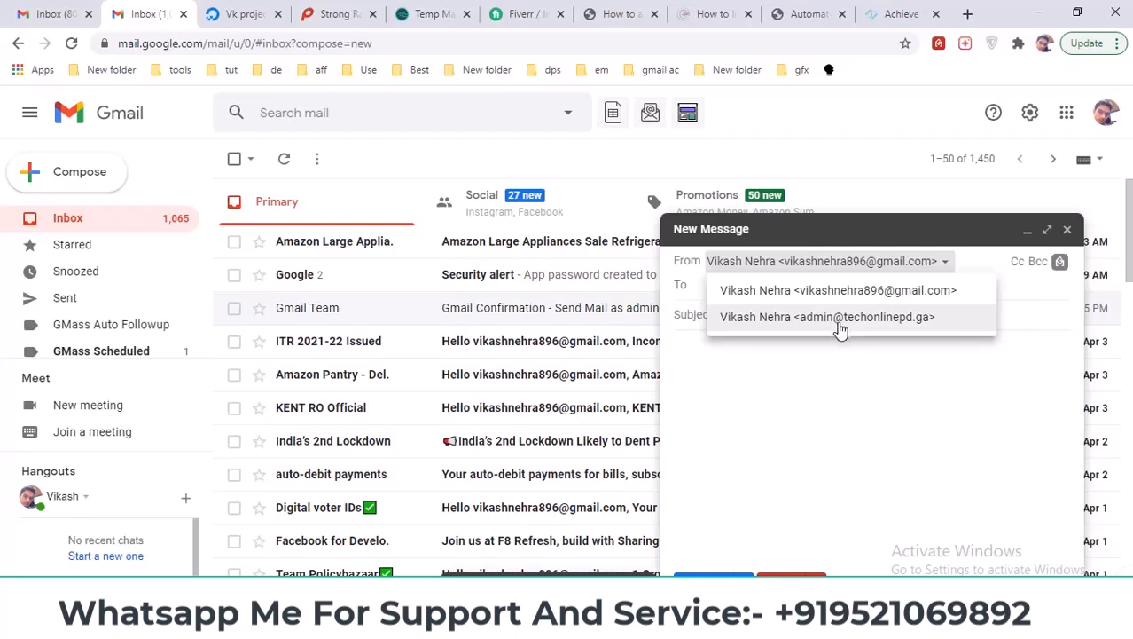
click(840, 320)
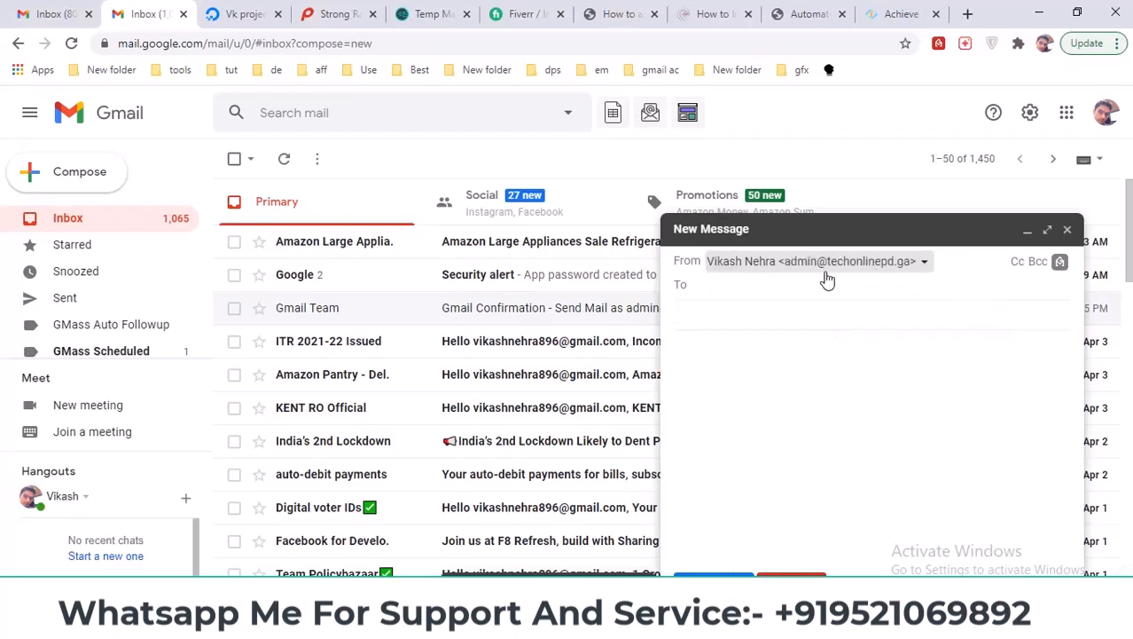
Address the message to the second Gmail account, enter the subject "hi" and the sender's full name as the body, and send it.
click(760, 289)
text(vikash)
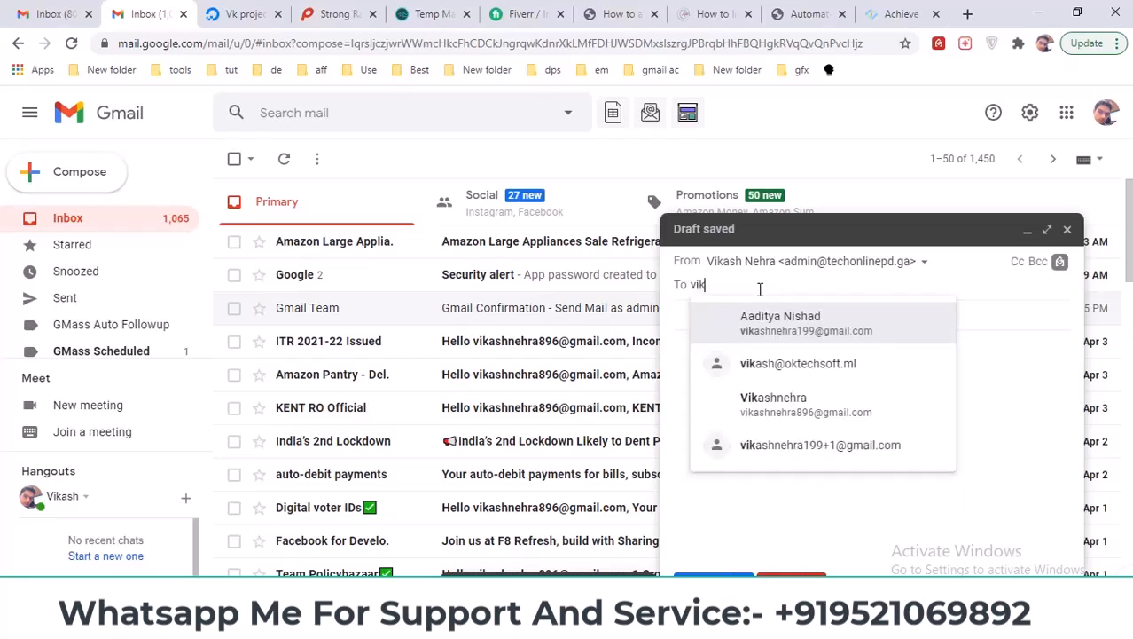
click(827, 326)
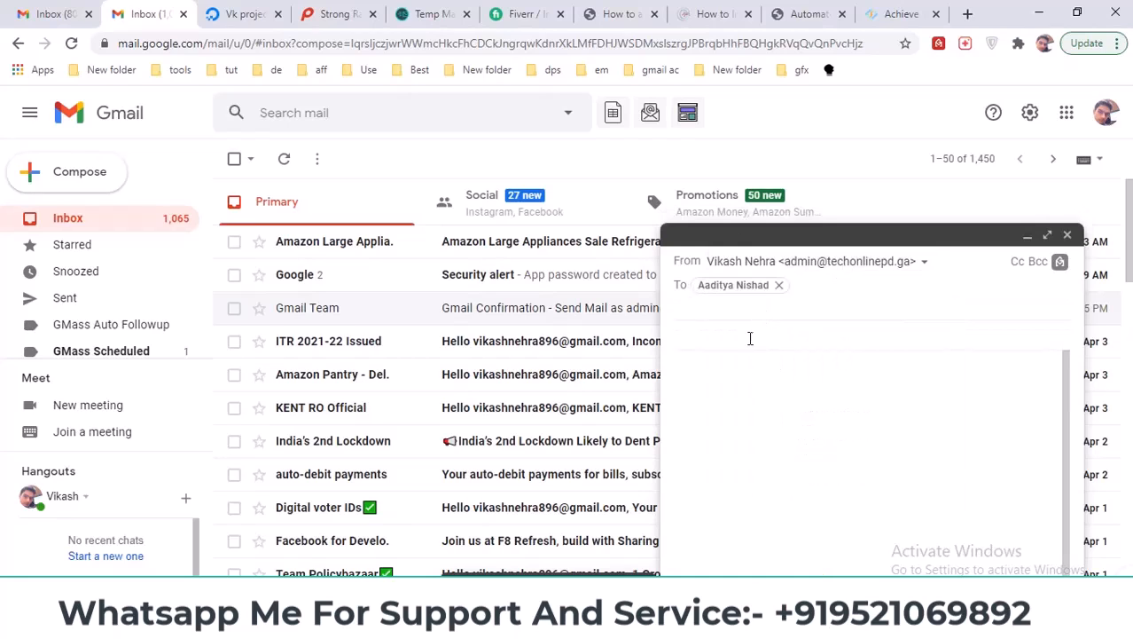
key(Tab)
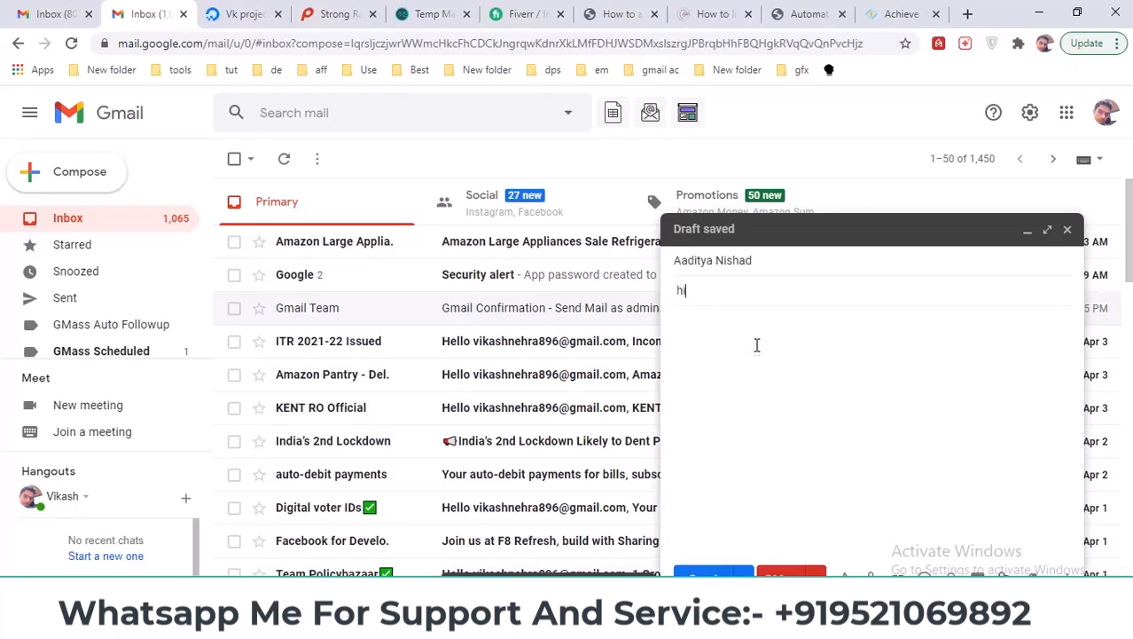
text(hi)
key(Tab)
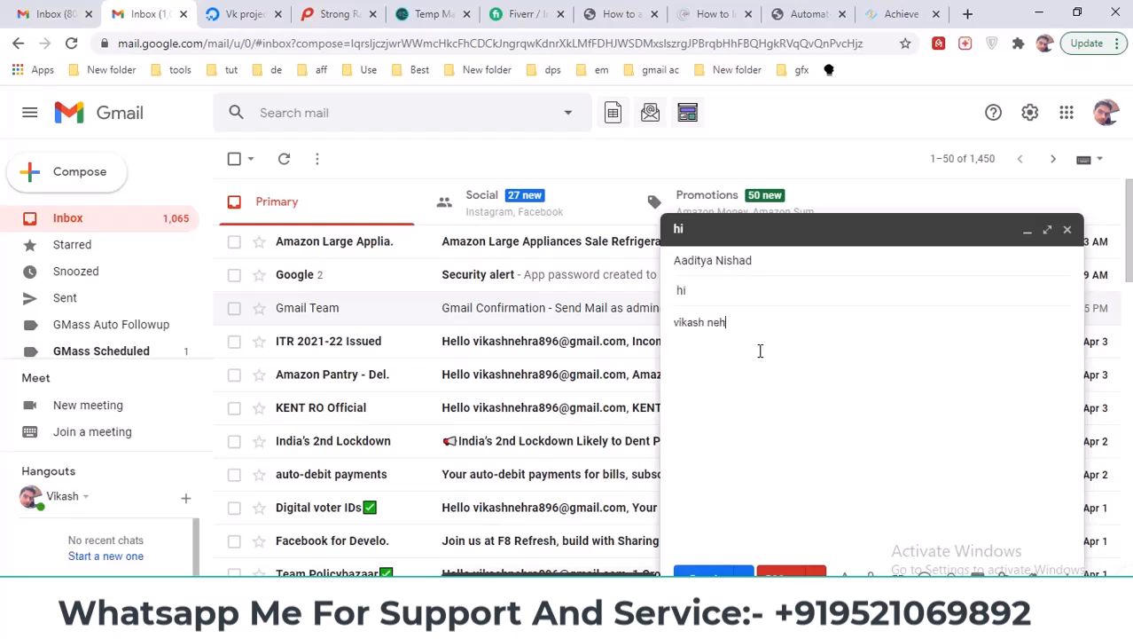
key(ctrl+Return)
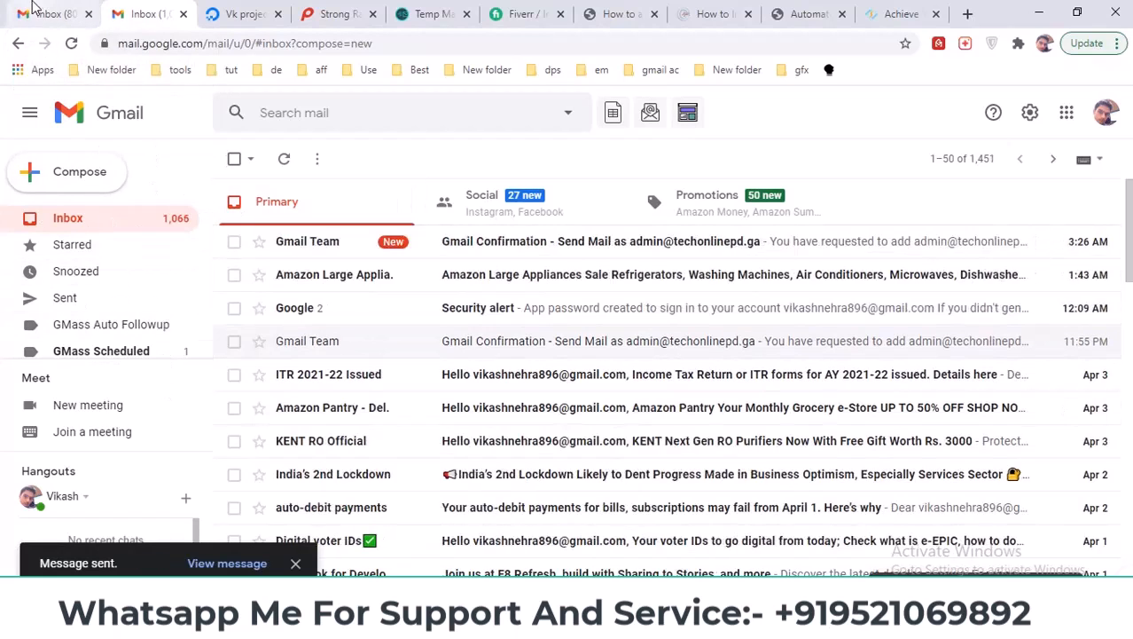
Switch to the recipient Gmail account, refresh its inbox, and look for the test message in Spam.
click(32, 9)
click(283, 162)
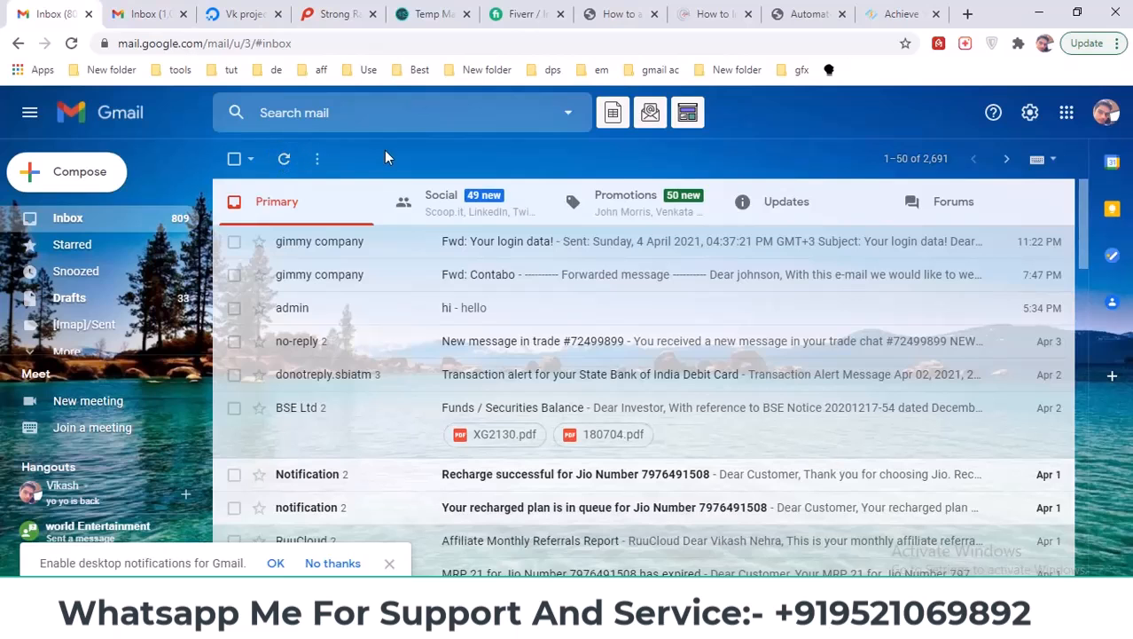
click(67, 351)
scroll(80, 266, down, 4)
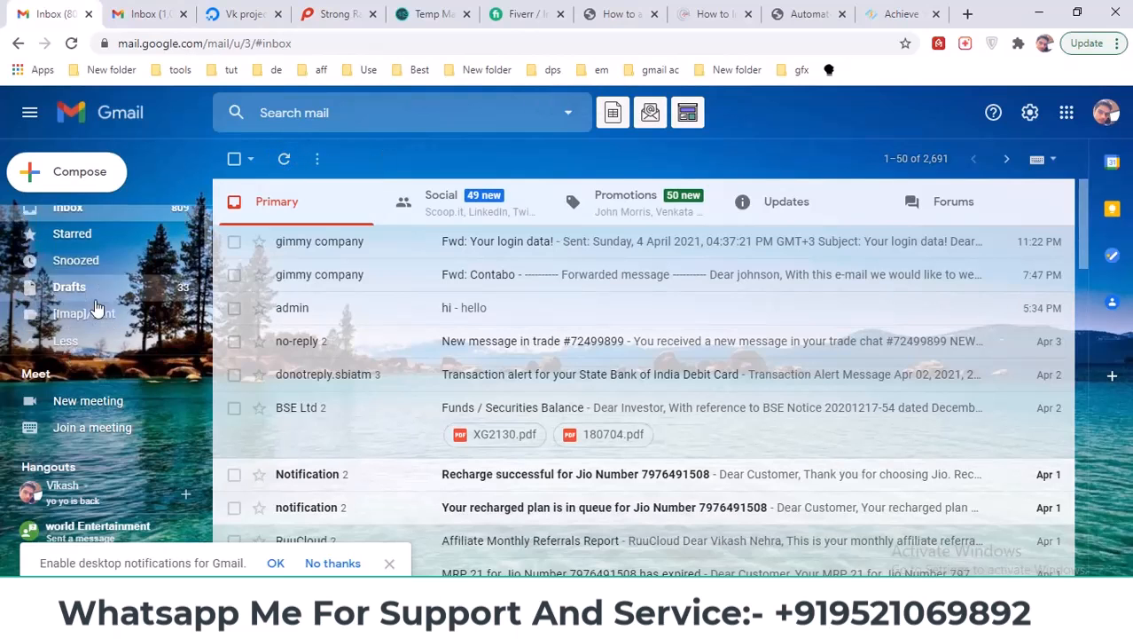
click(78, 216)
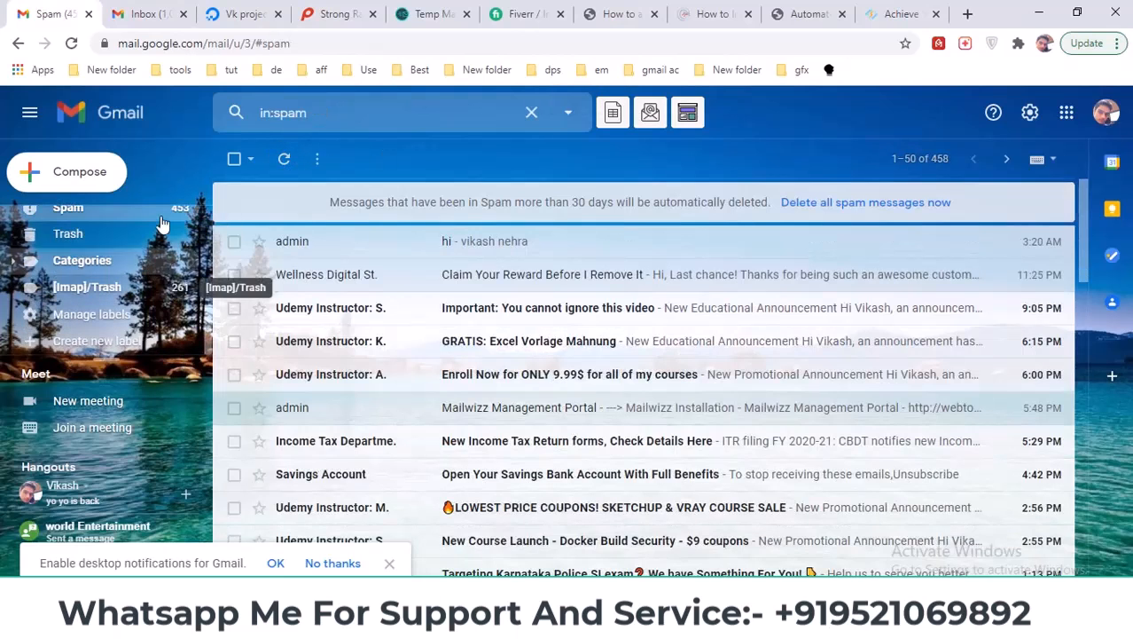
scroll(109, 312, up, 4)
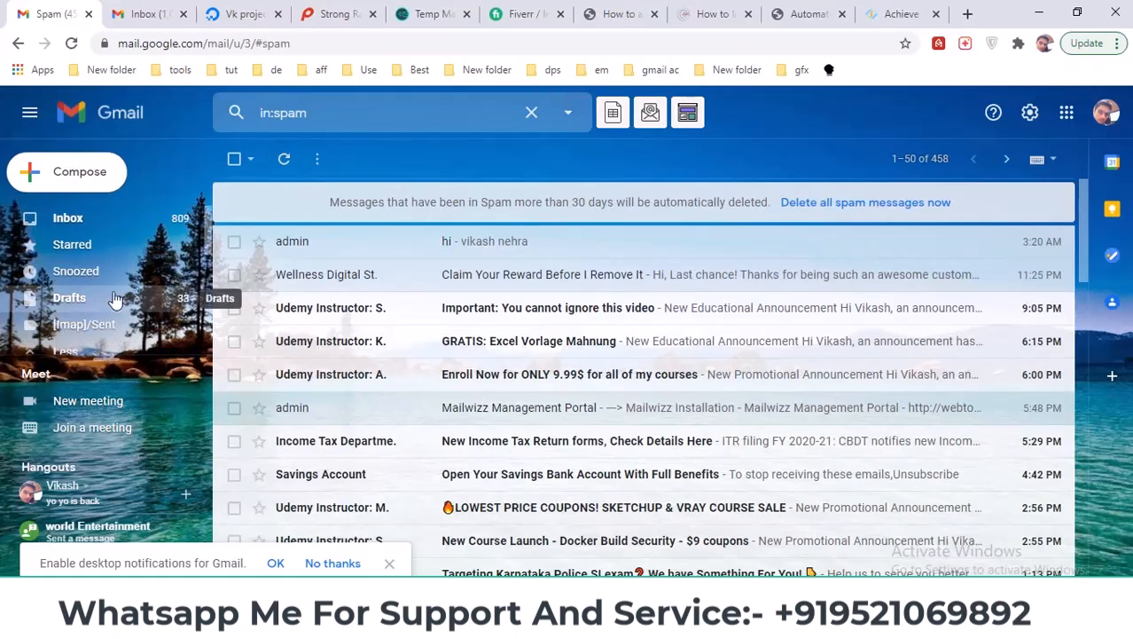
Return to the inbox, refresh it, and check the Updates and Primary categories for the test message.
click(95, 222)
click(285, 158)
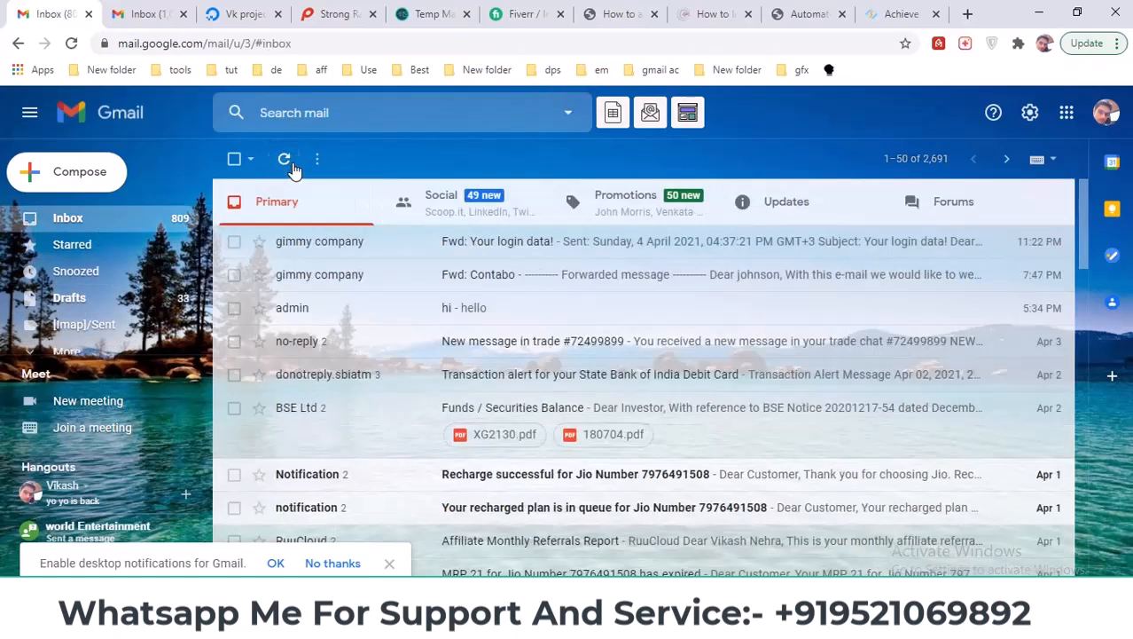
click(823, 202)
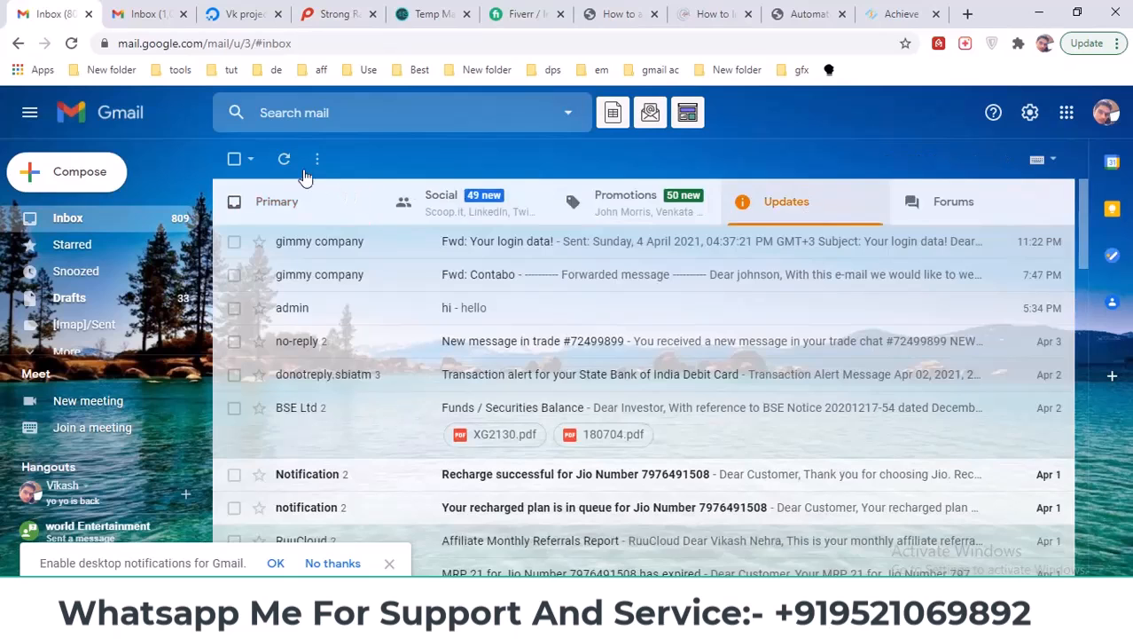
click(285, 160)
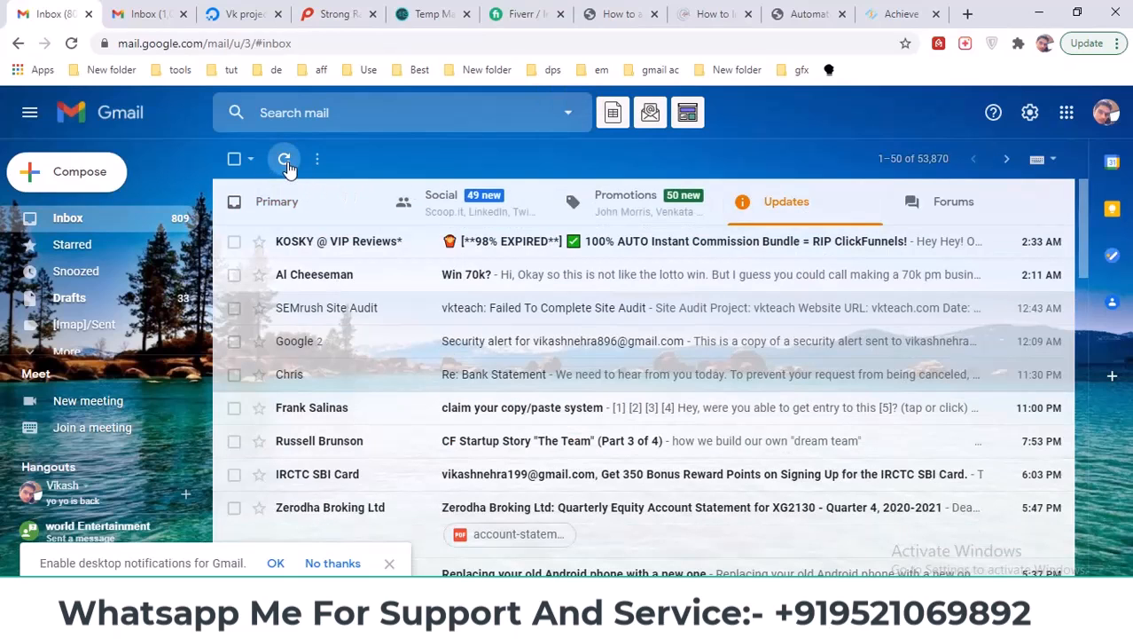
click(285, 206)
Open the newest "hi" message in Spam and examine its header details, including the mailed-by domain.
scroll(89, 266, down, 5)
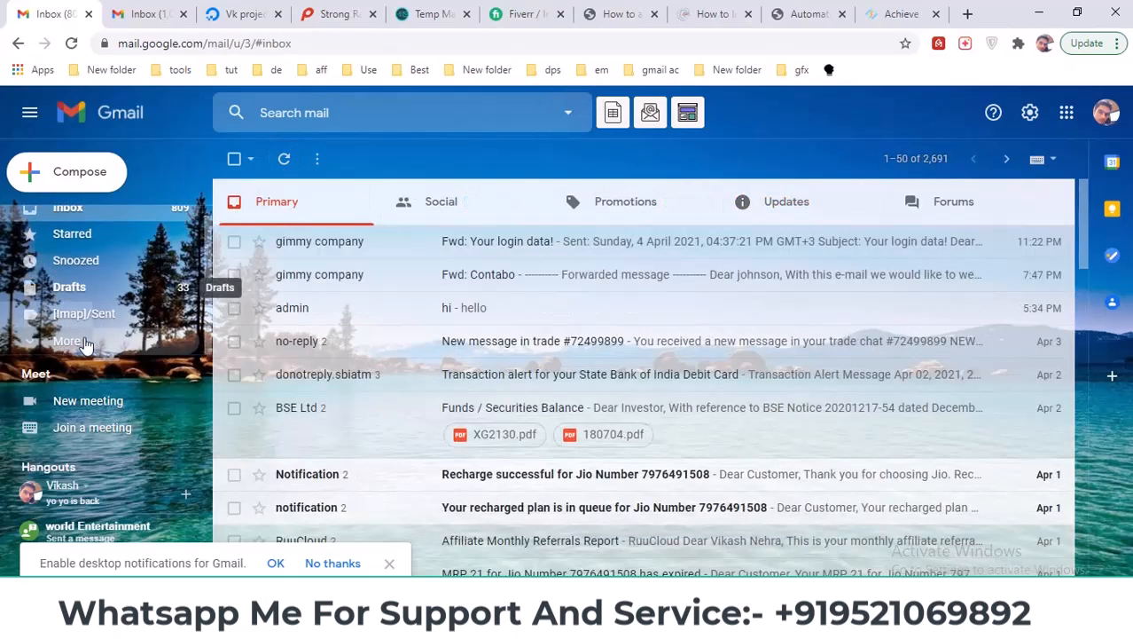
click(95, 213)
click(372, 254)
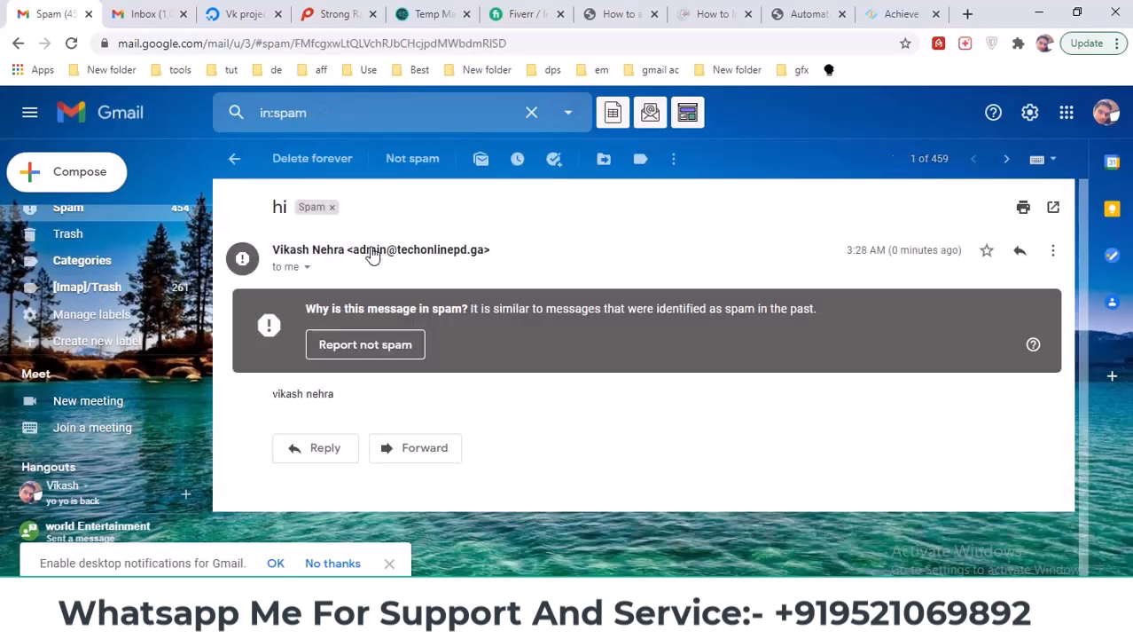
click(307, 245)
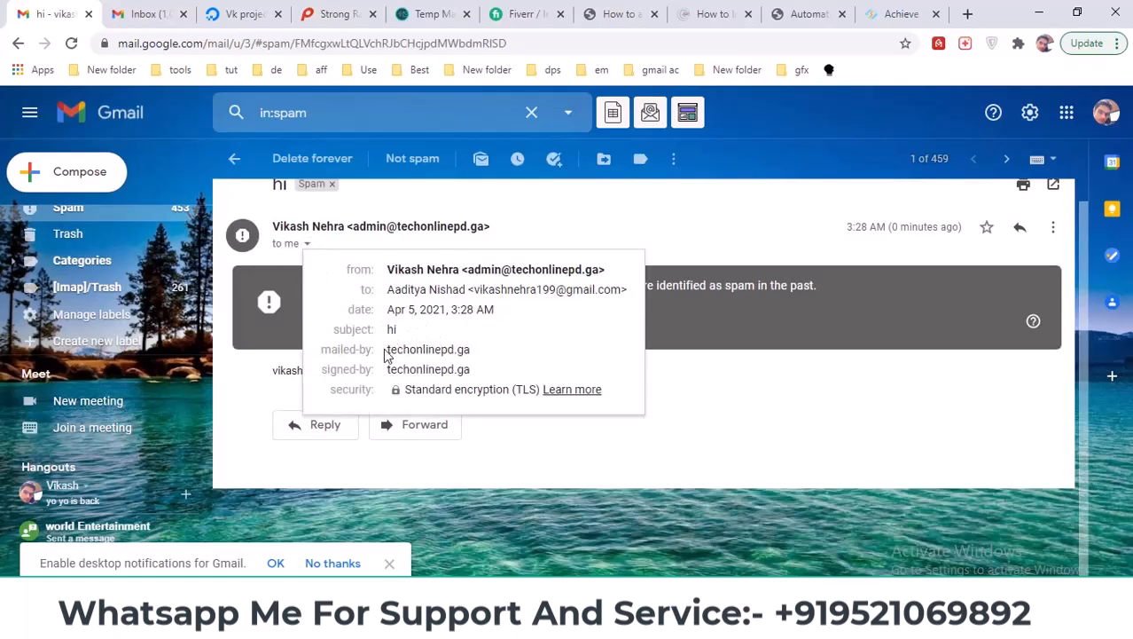
drag(392, 349, 481, 352)
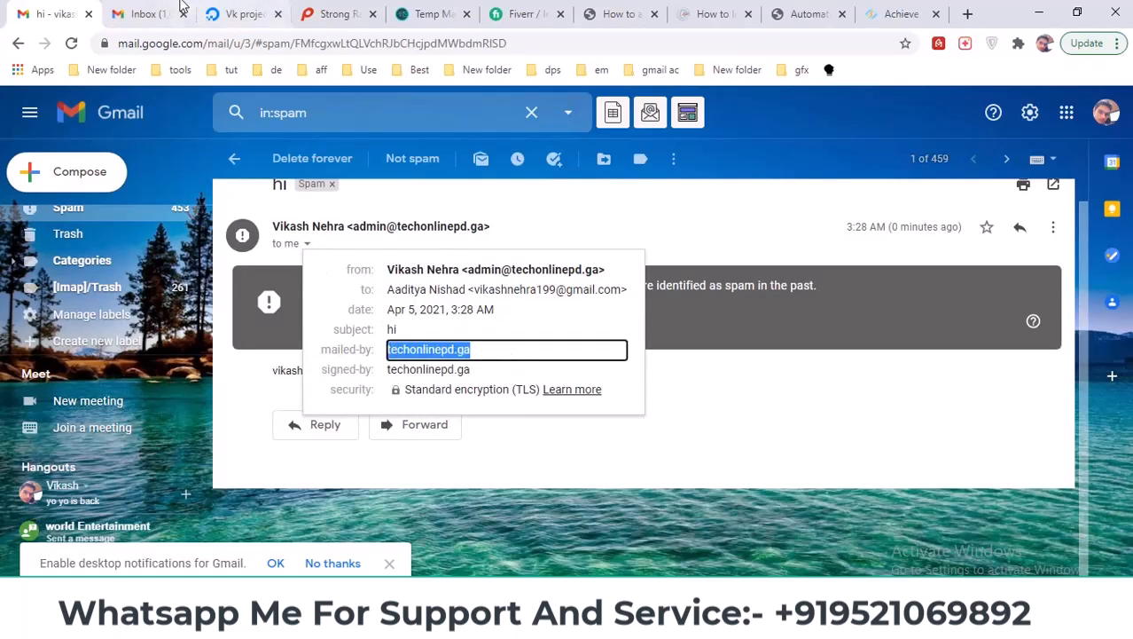
click(147, 14)
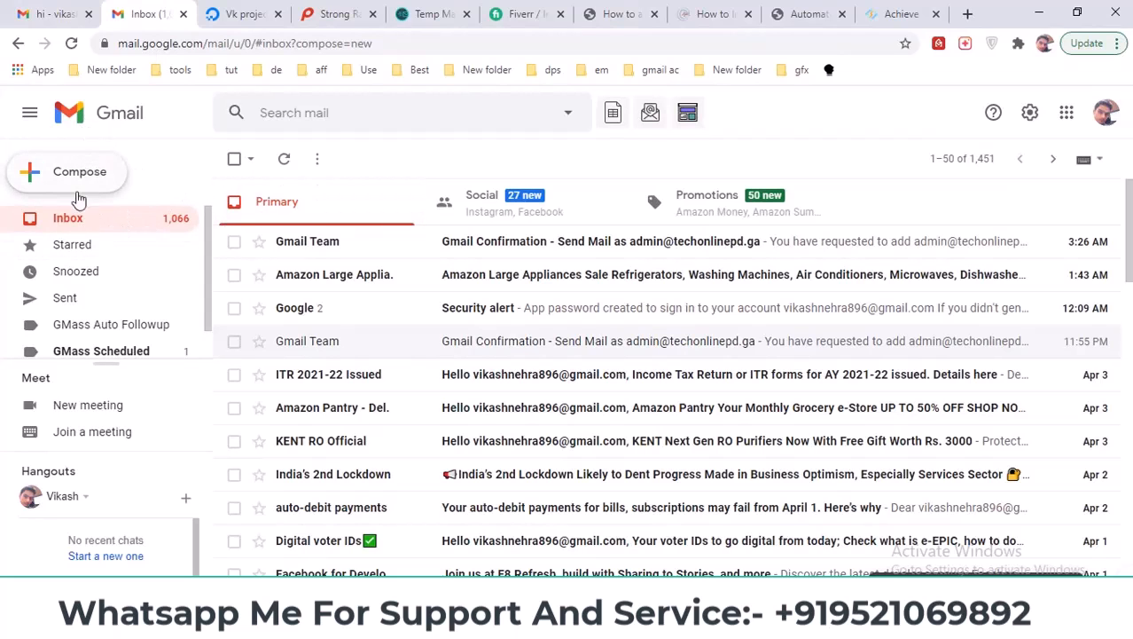
click(52, 14)
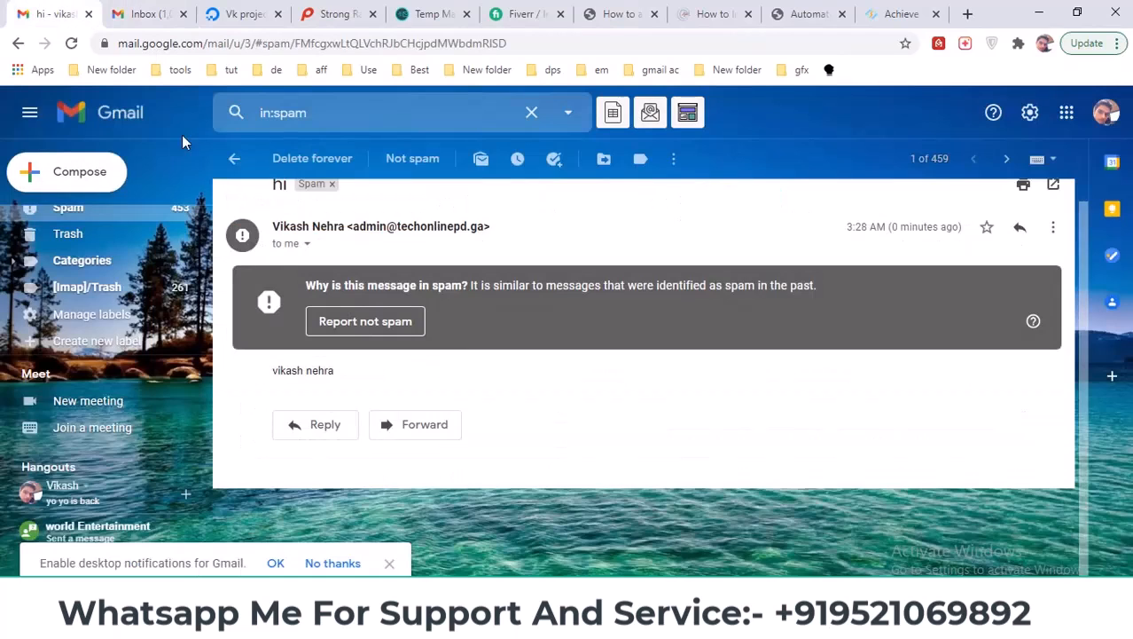
click(307, 243)
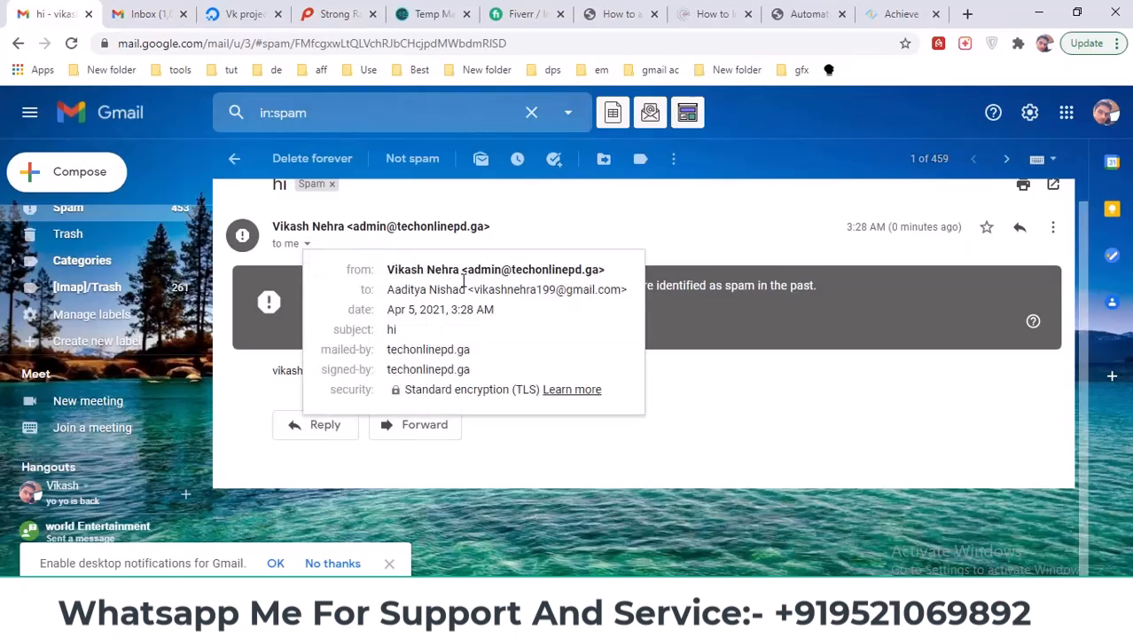
Close the header details and send the reply "thanks" to the techonlinepd.ga address.
click(694, 458)
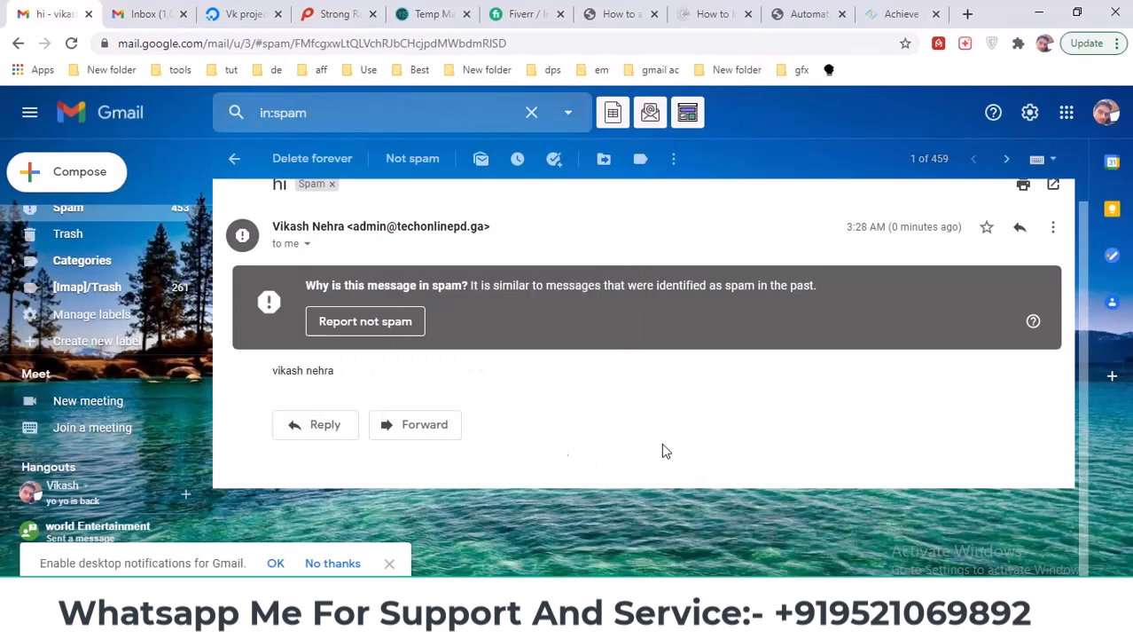
key(r)
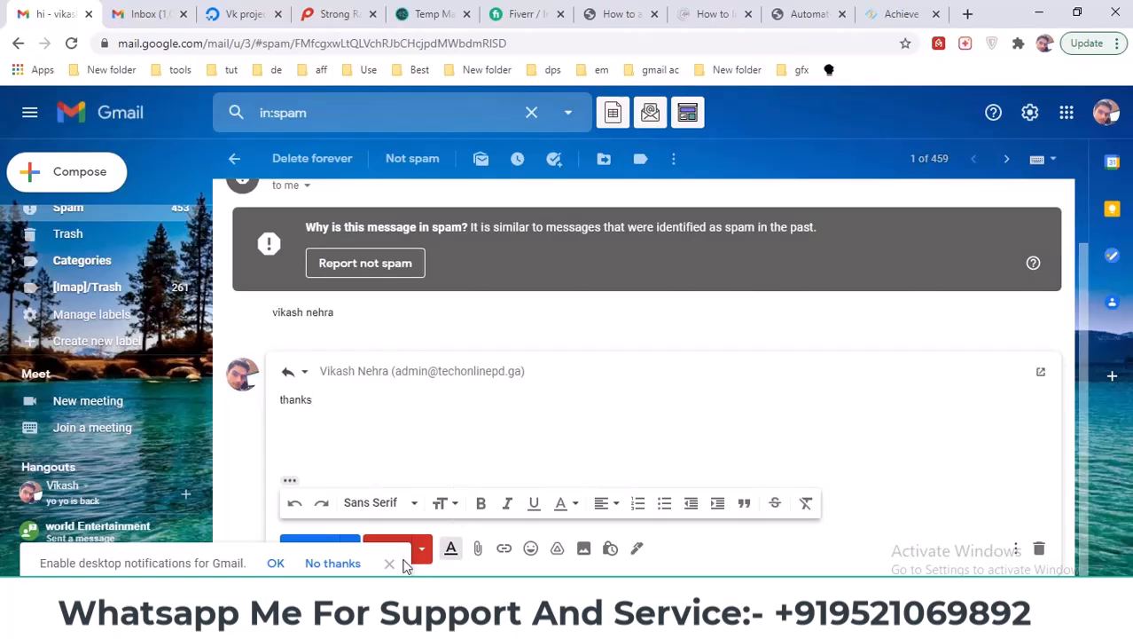
click(309, 548)
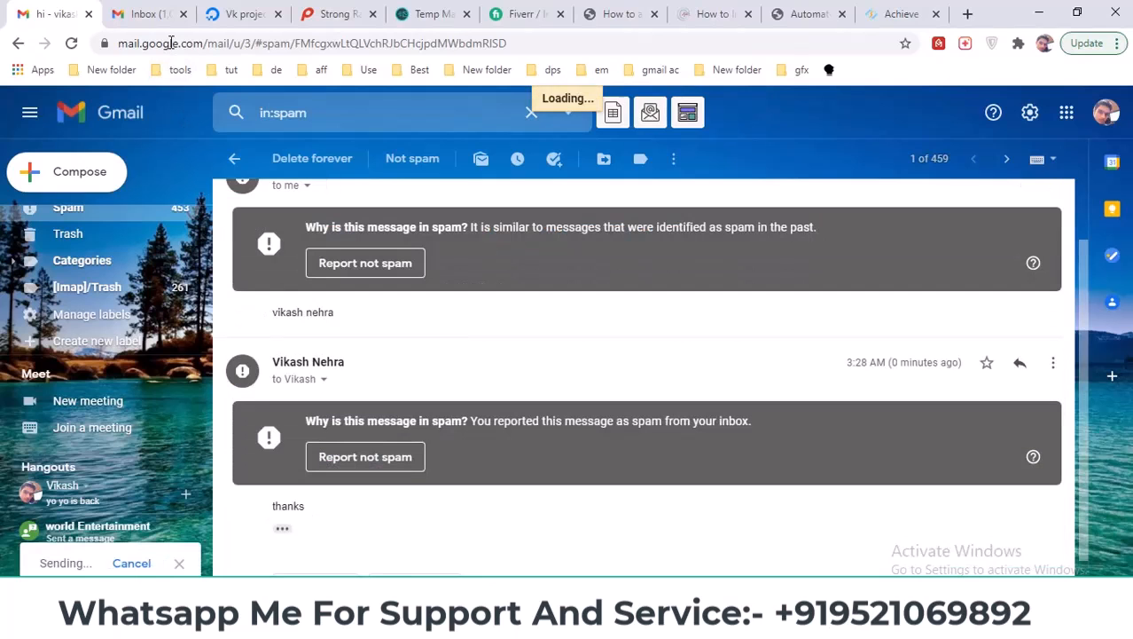
Switch to the Gmail account linked to techonlinepd.ga and refresh its inbox to look for the reply.
click(142, 14)
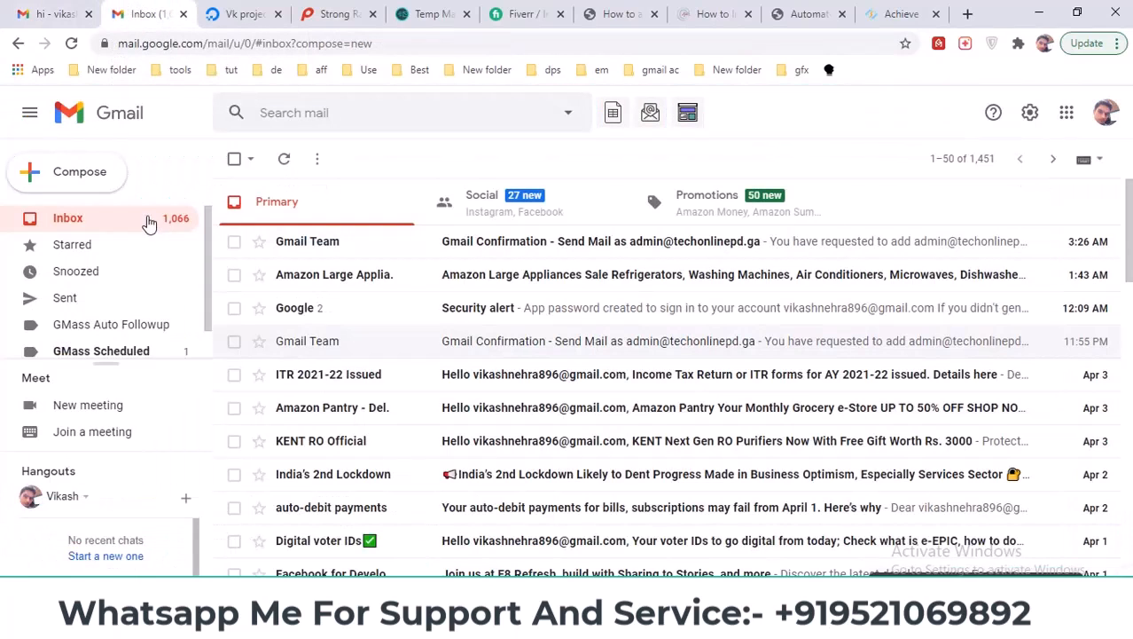
click(285, 159)
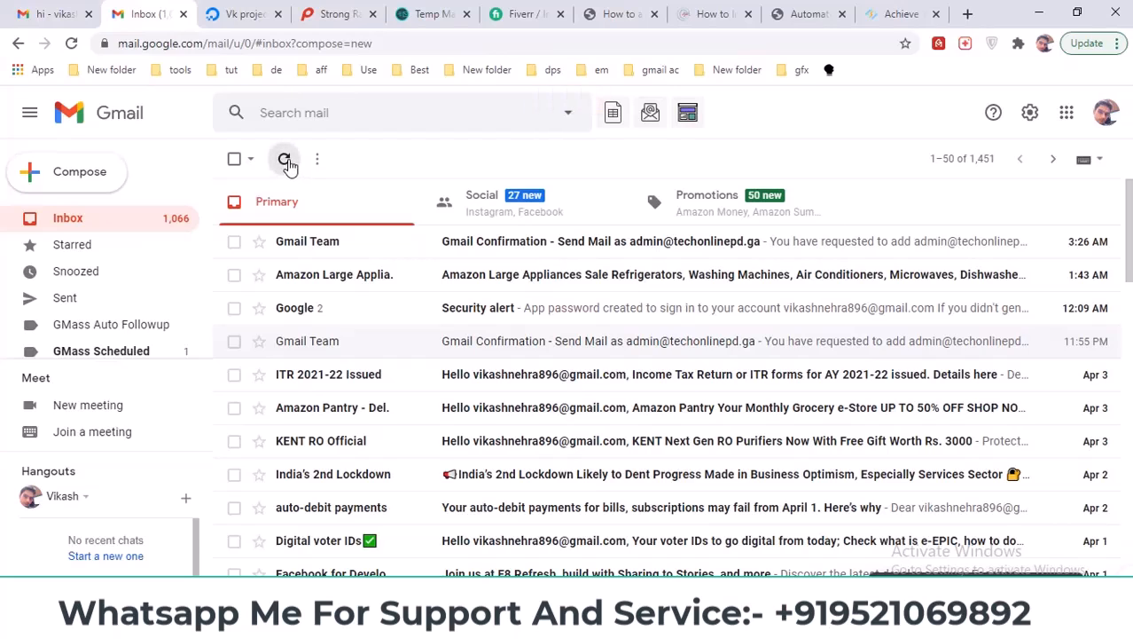
click(285, 159)
Switch to the RainLoop webmail, reload the message list, review the sent "hi" message, and open the "Re: hi" reply in the inbox.
mouse_move(583, 572)
click(549, 551)
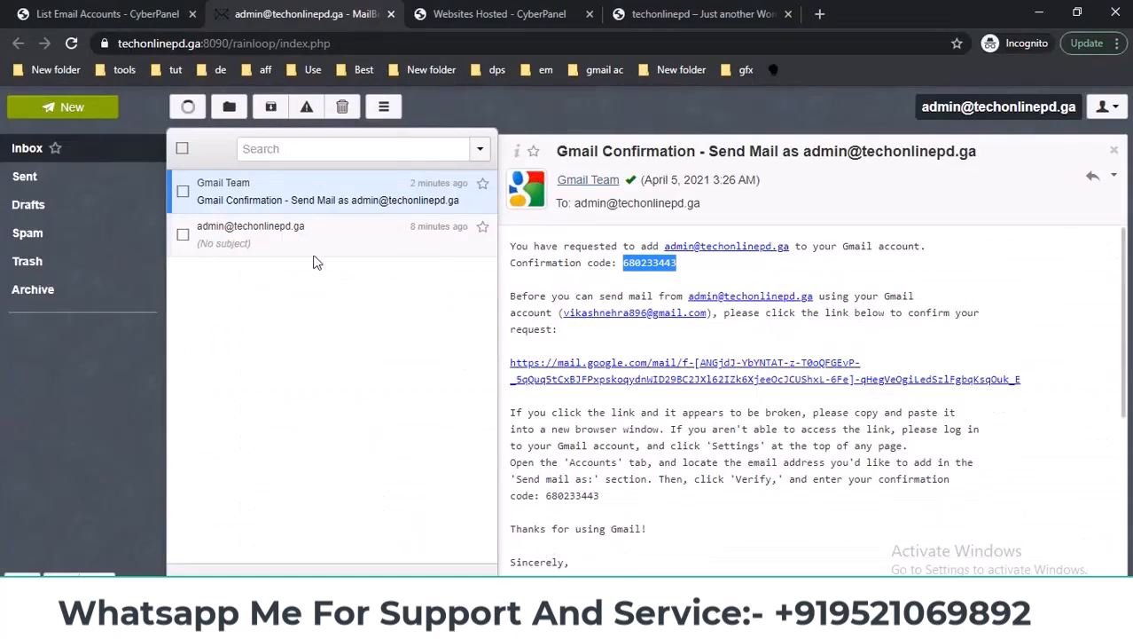
click(187, 108)
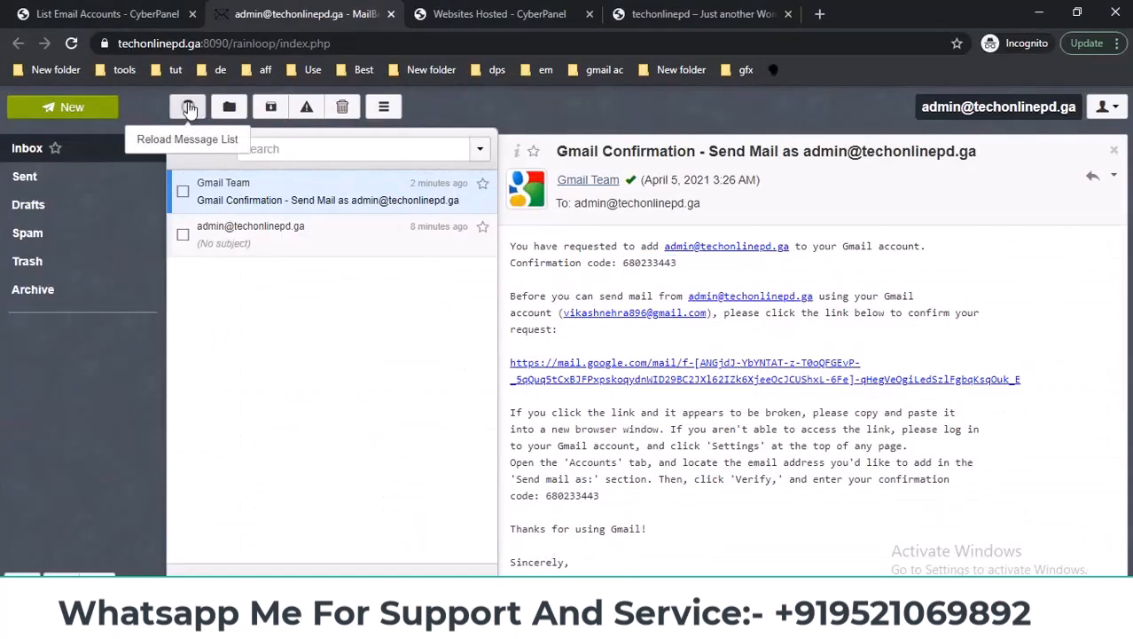
click(35, 182)
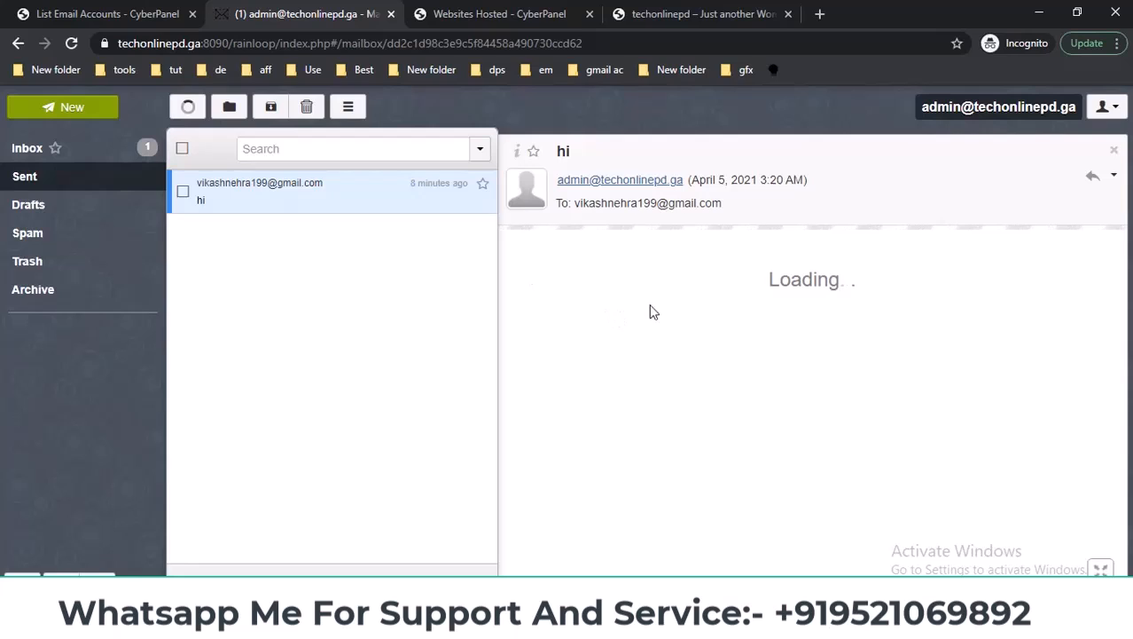
drag(511, 265, 587, 271)
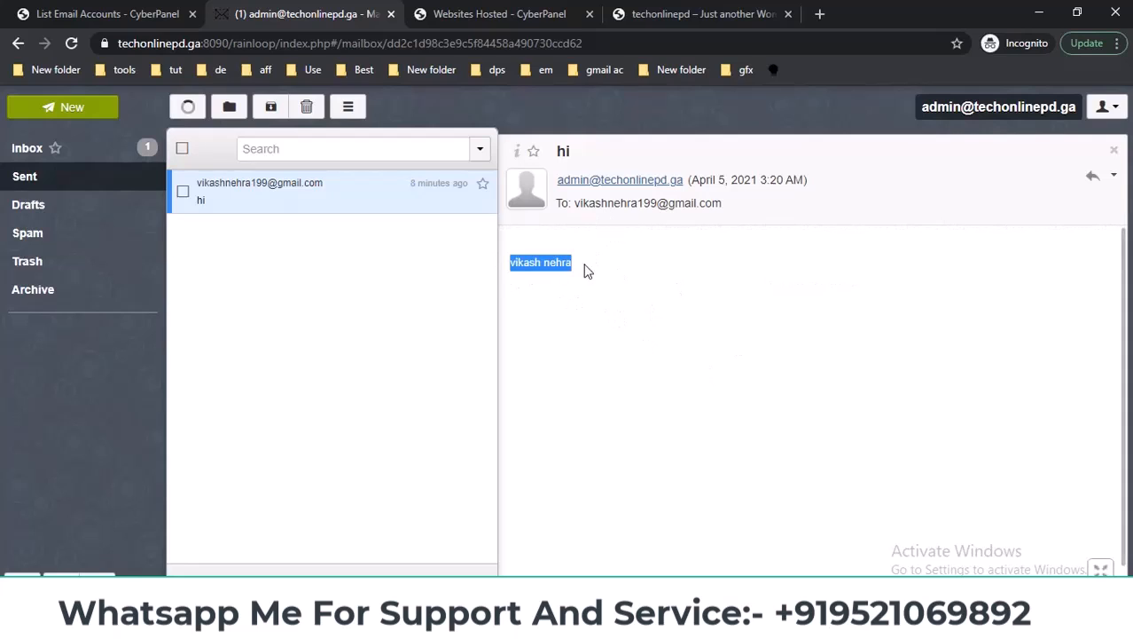
click(94, 151)
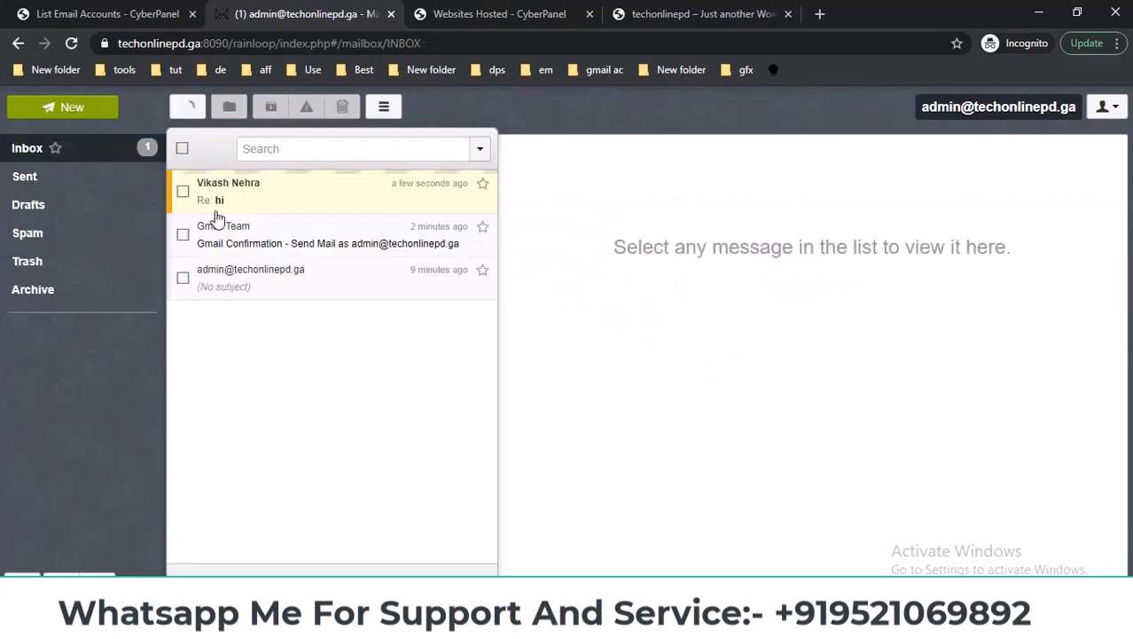
click(279, 201)
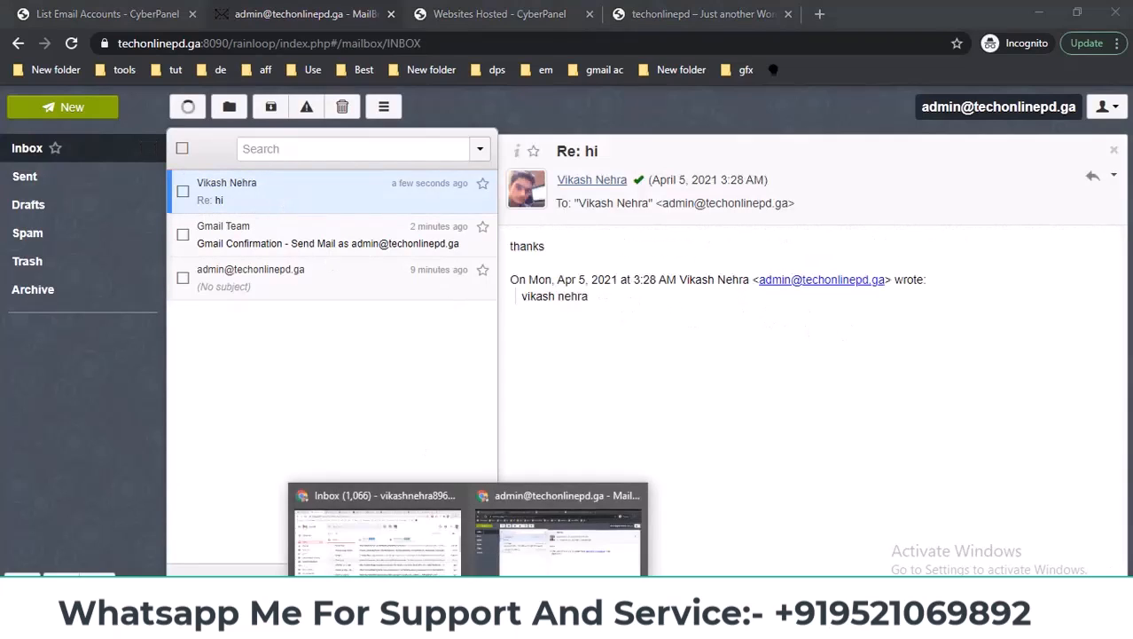
Switch back to the linked Gmail account and refresh the inbox again to check for the reply.
click(381, 532)
click(283, 162)
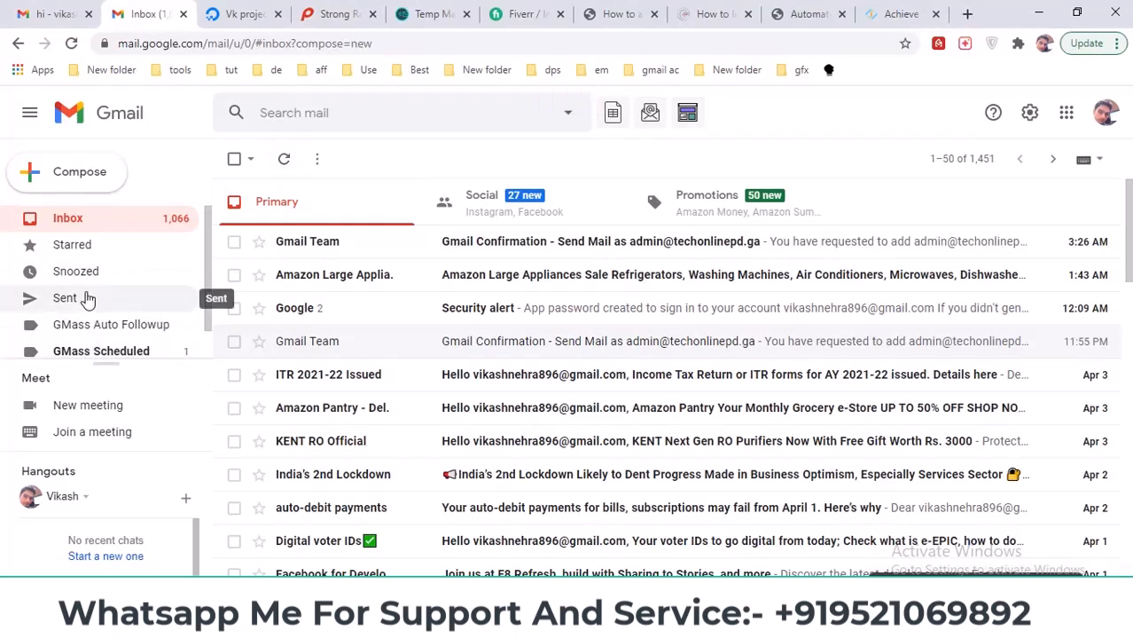
click(284, 161)
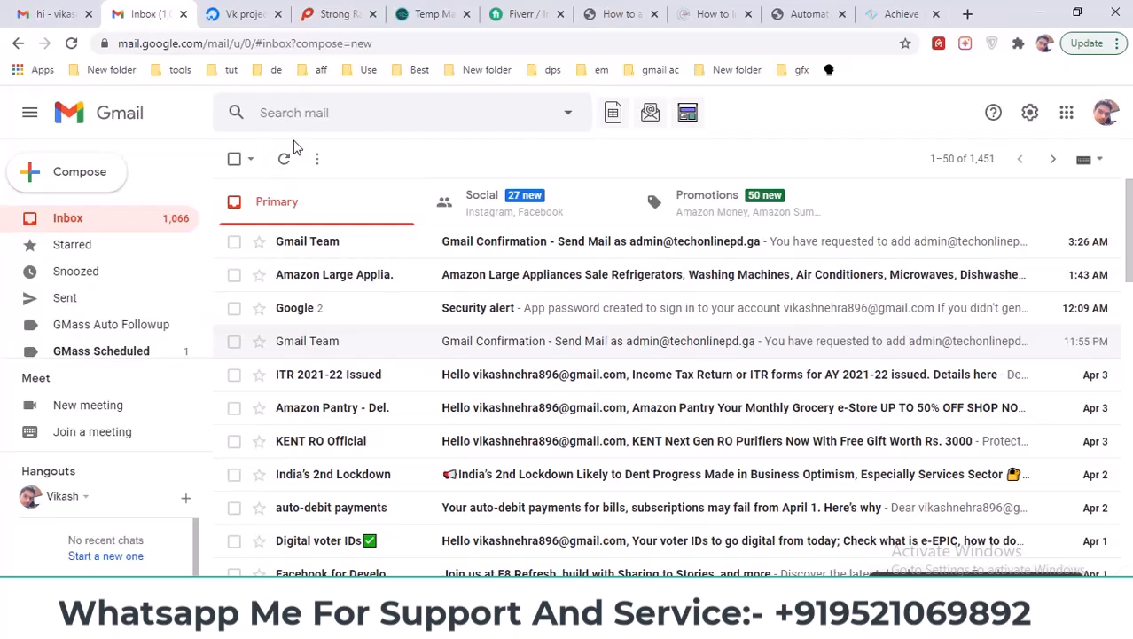
Refresh the linked Gmail inbox and open the Spam folder to look for the reply.
click(293, 158)
scroll(70, 363, down, 1)
click(69, 346)
scroll(111, 257, down, 2)
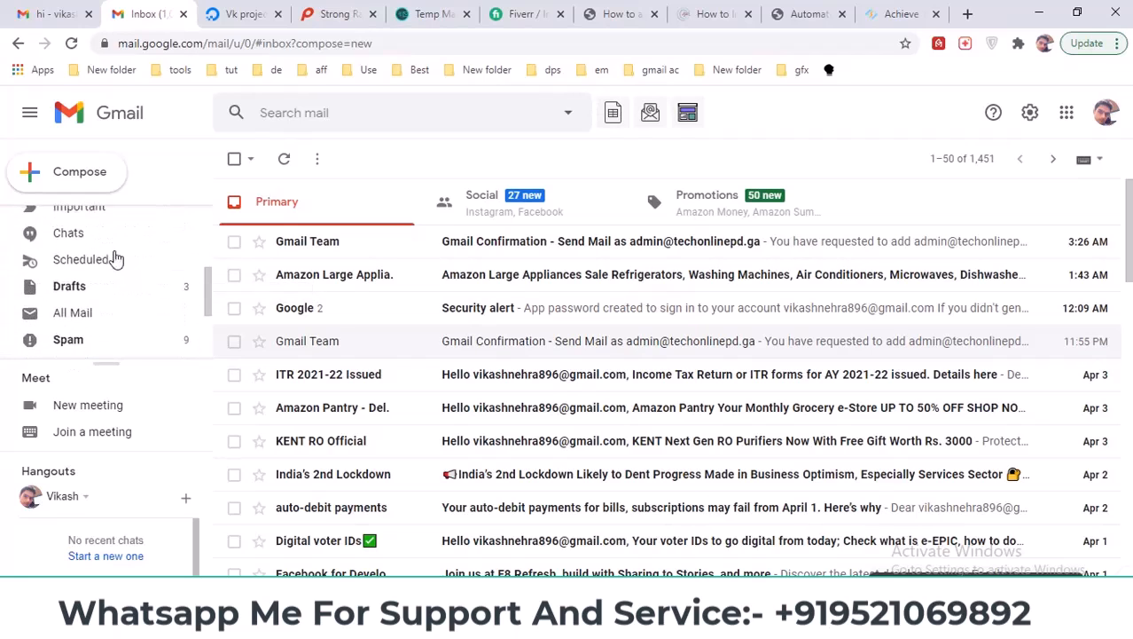
click(96, 335)
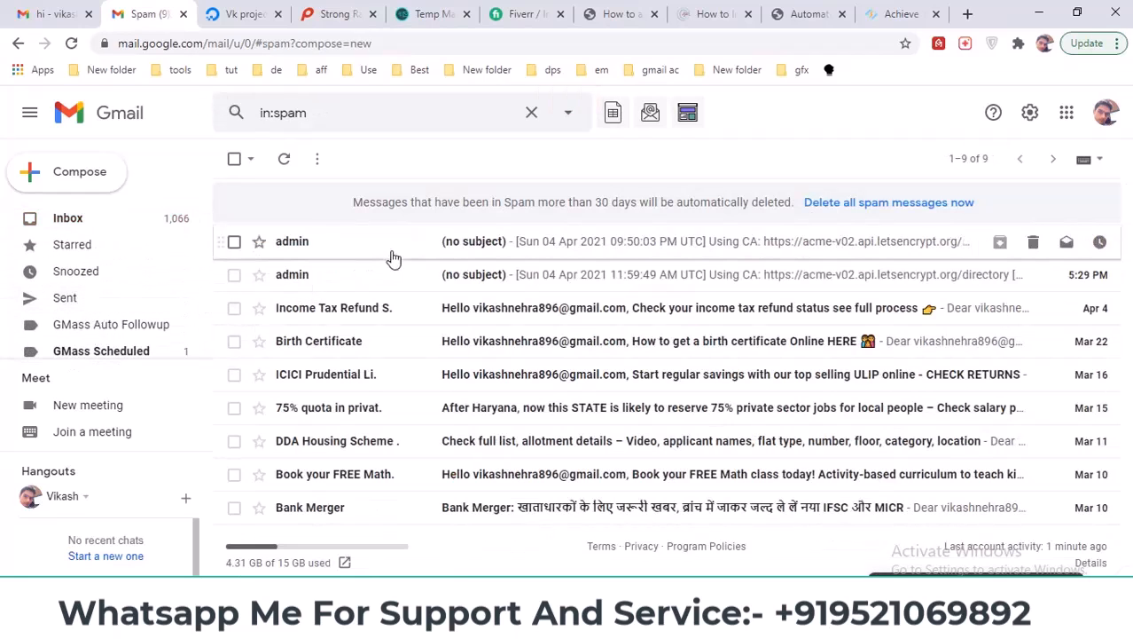
Read the newest admin message in Spam to its end, and return to the spam list and refresh it.
click(393, 256)
scroll(432, 390, down, 15)
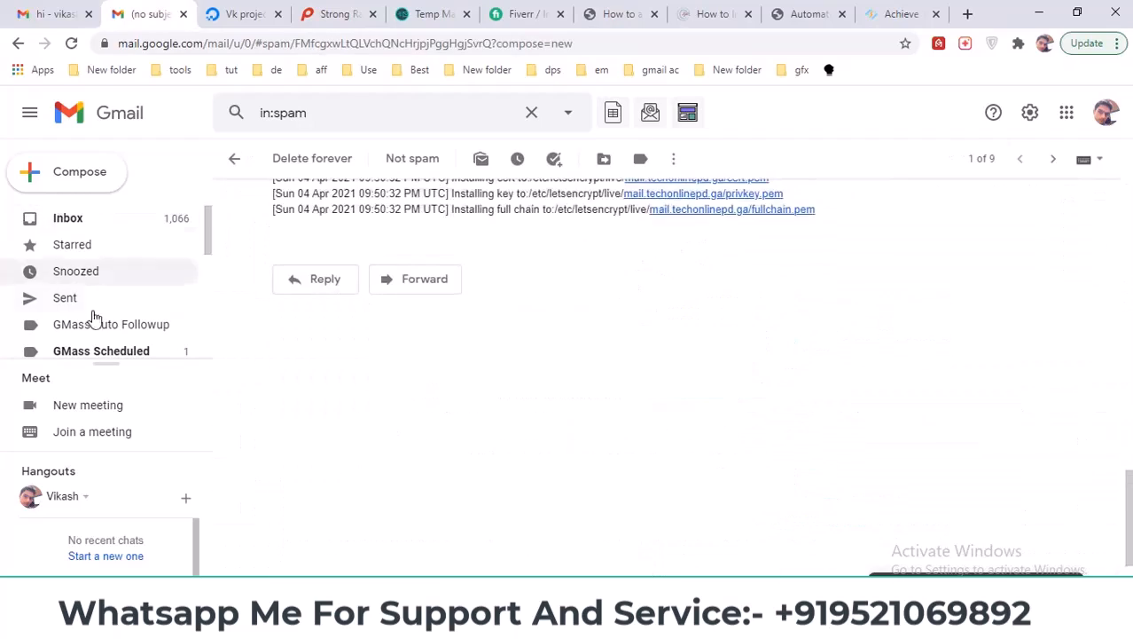
click(234, 159)
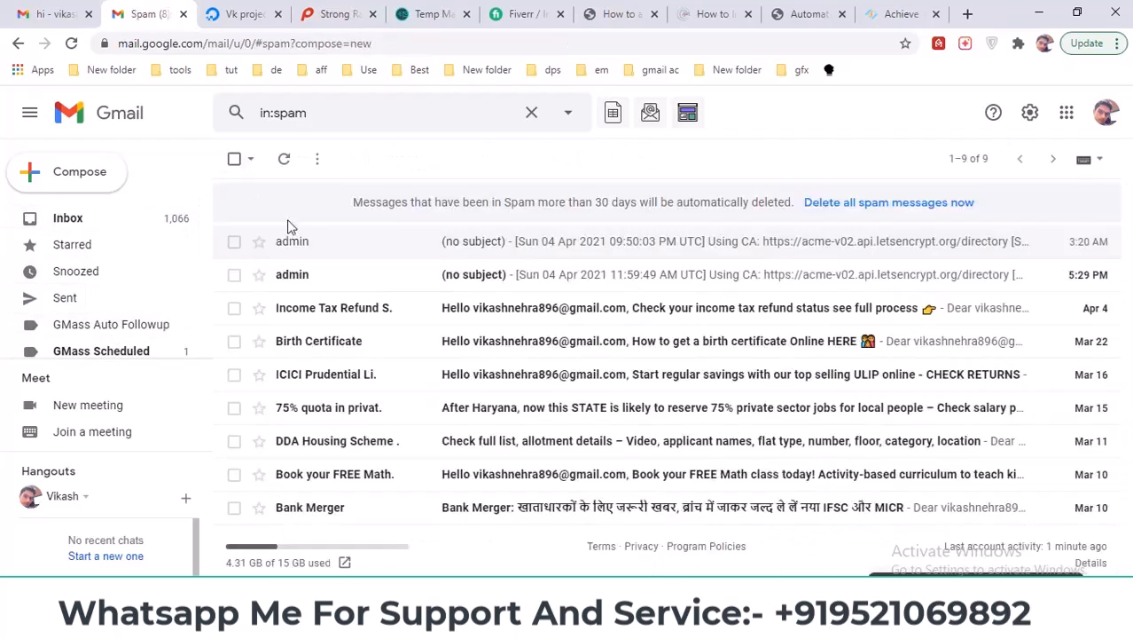
click(284, 159)
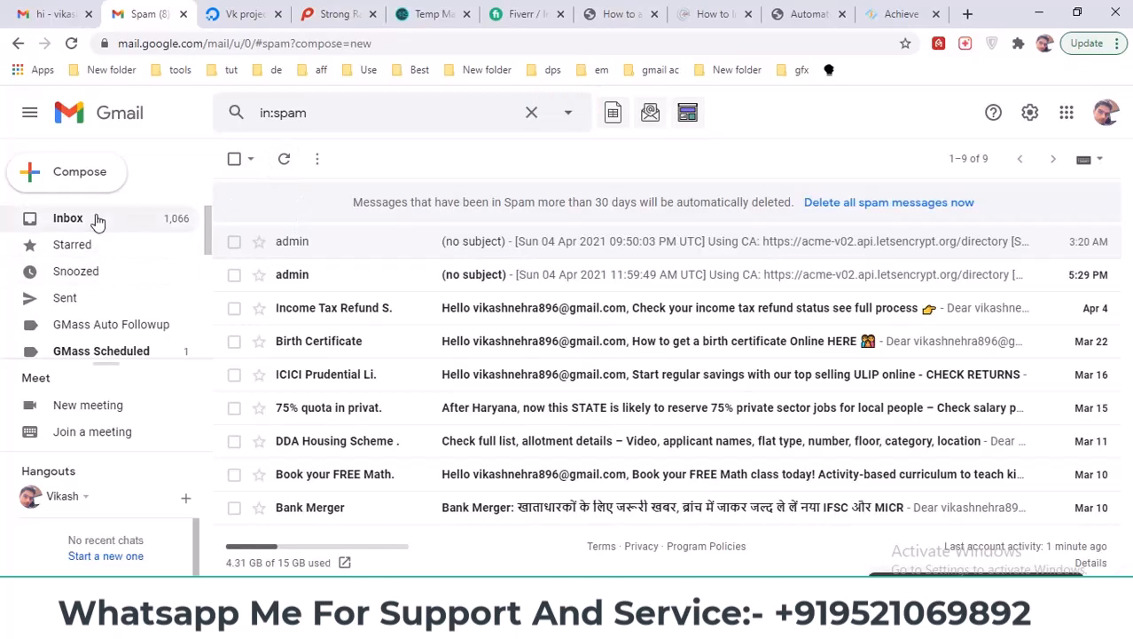
Refresh the Gmail inbox, check the reply in the RainLoop webmail, and return to Gmail.
click(98, 221)
click(284, 160)
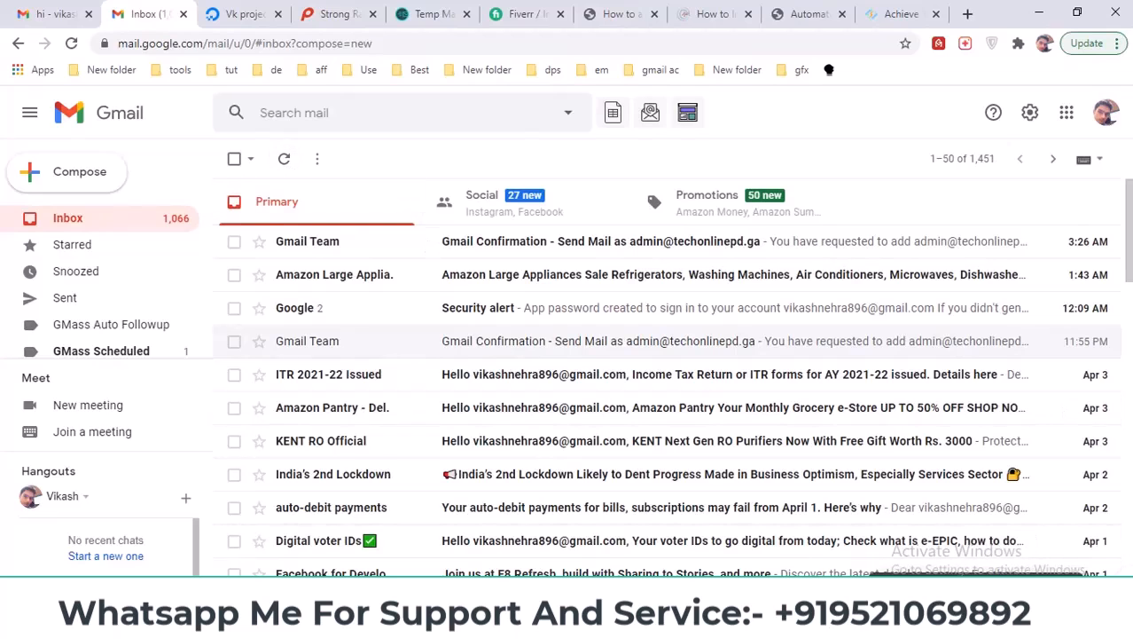
click(550, 532)
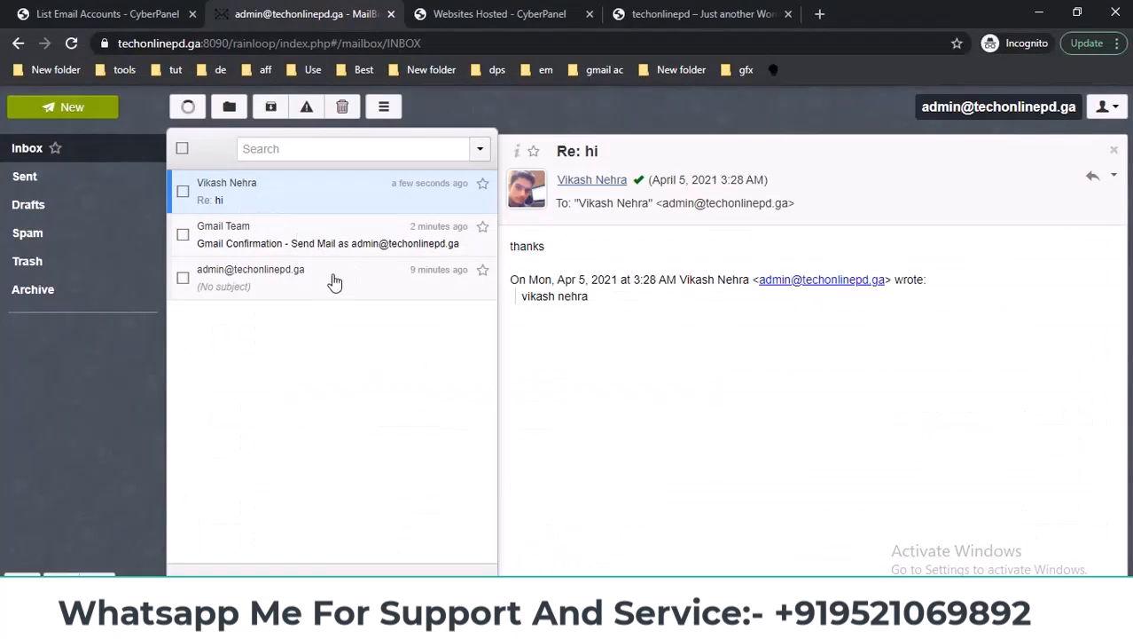
click(1031, 15)
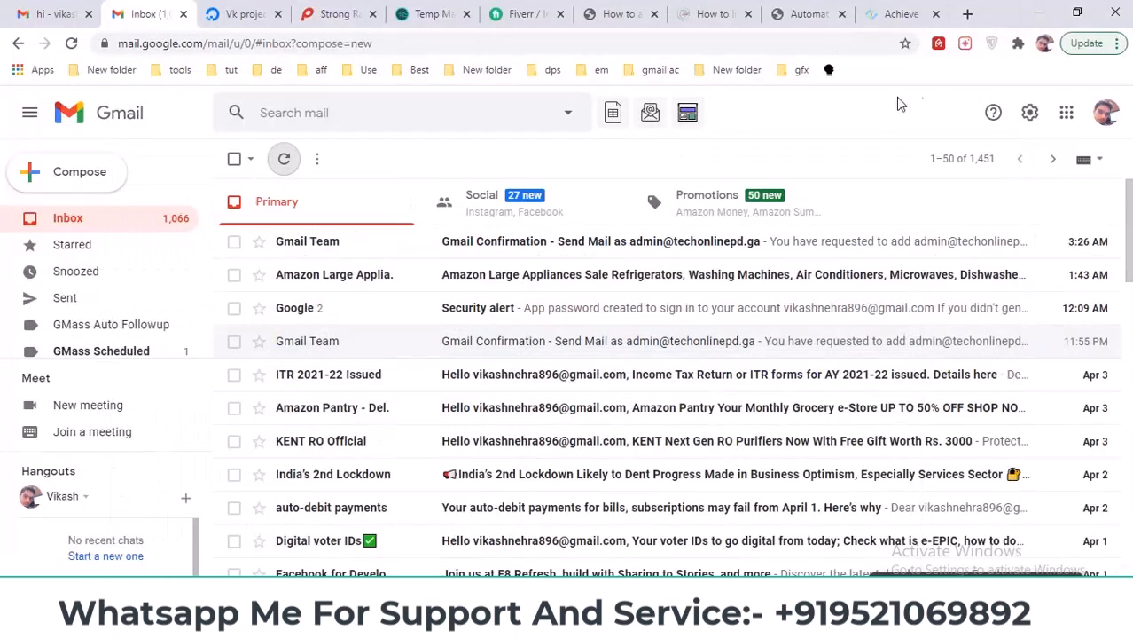
Make the techonlinepd.ga address the default "Send mail as" address in Gmail's Accounts and Import settings.
click(1028, 113)
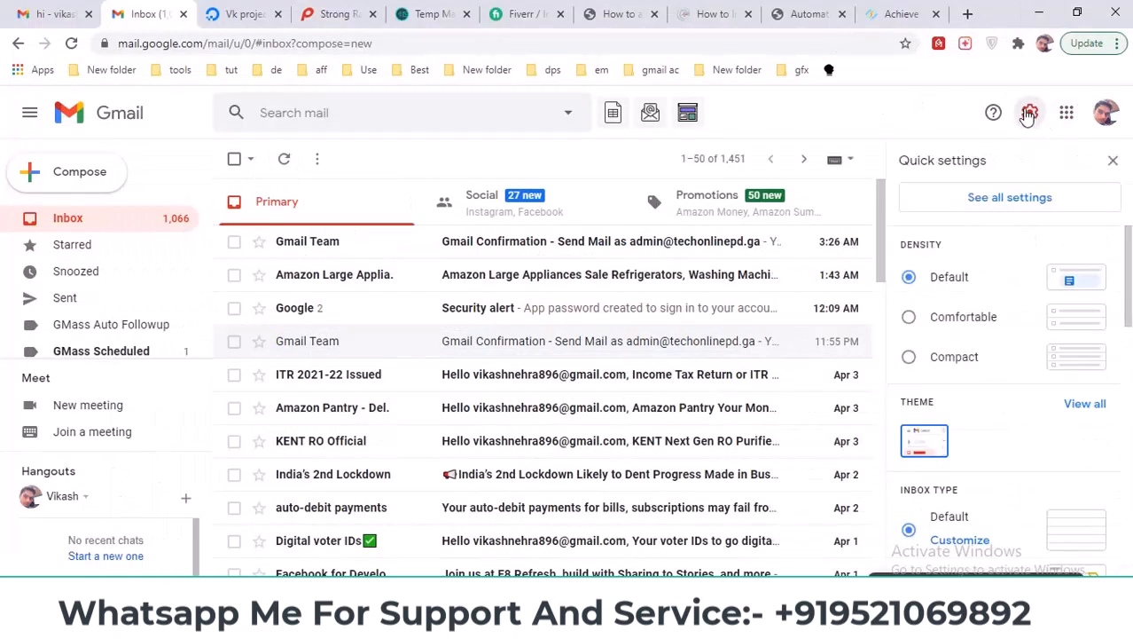
click(1009, 197)
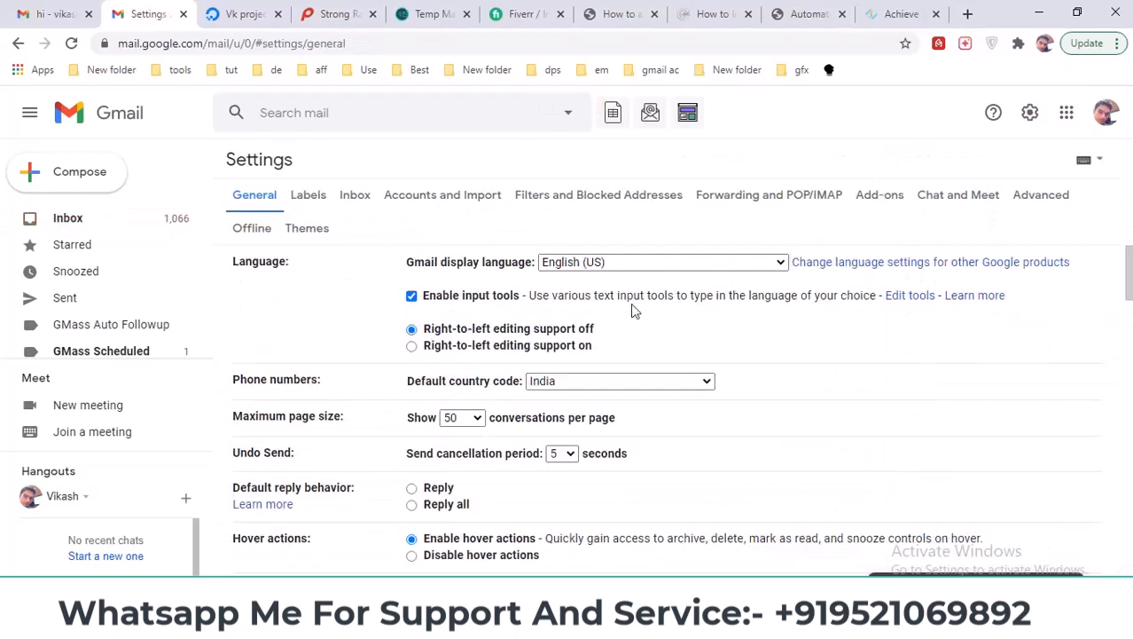
click(430, 198)
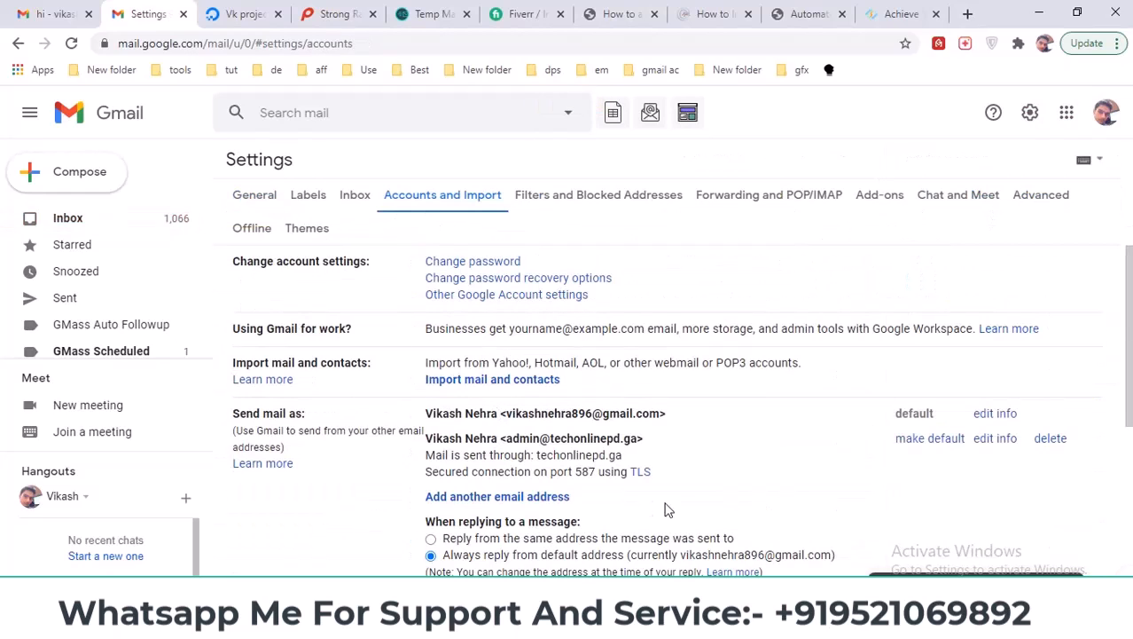
scroll(668, 510, down, 2)
scroll(664, 507, up, 1)
click(933, 356)
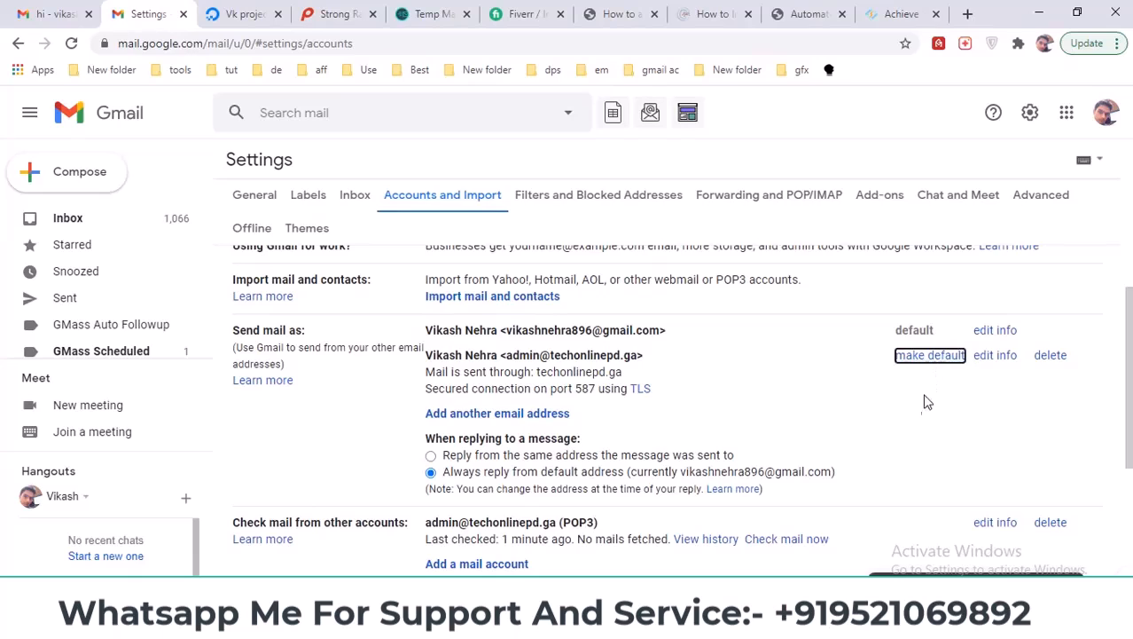
Start a new message and check the sender addresses offered in its From field.
click(64, 178)
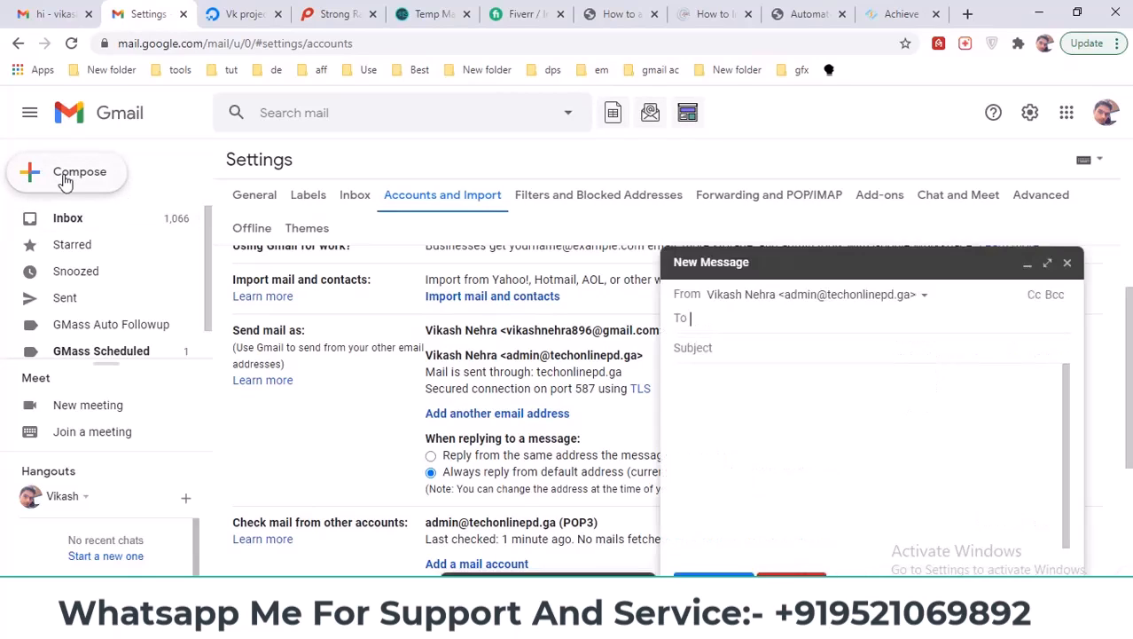
click(753, 348)
click(730, 303)
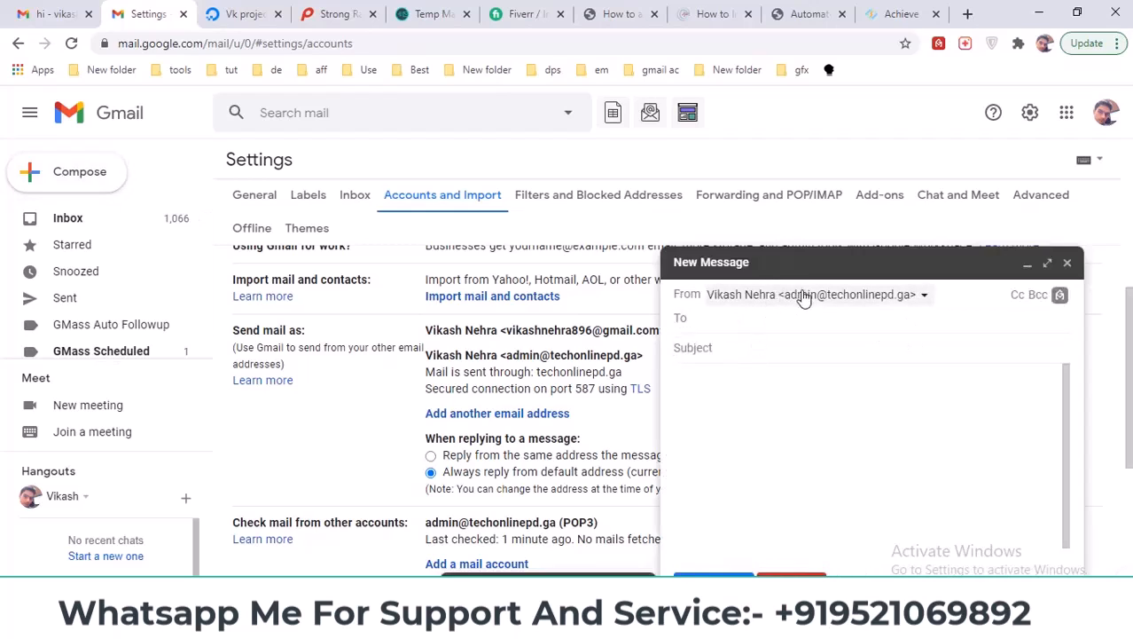
click(740, 298)
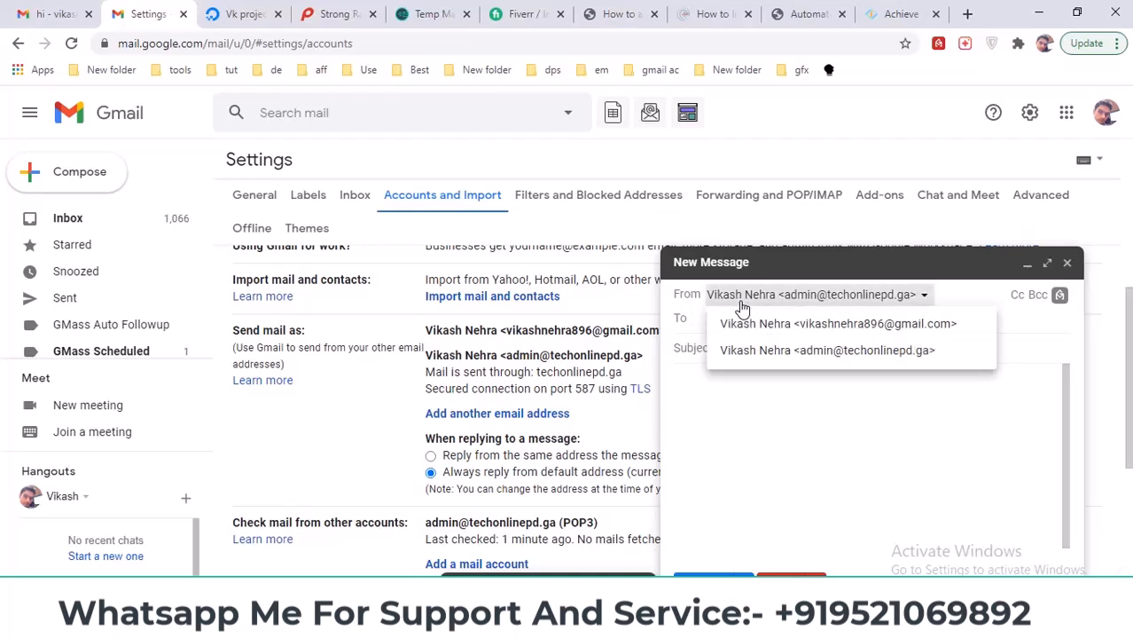
click(775, 300)
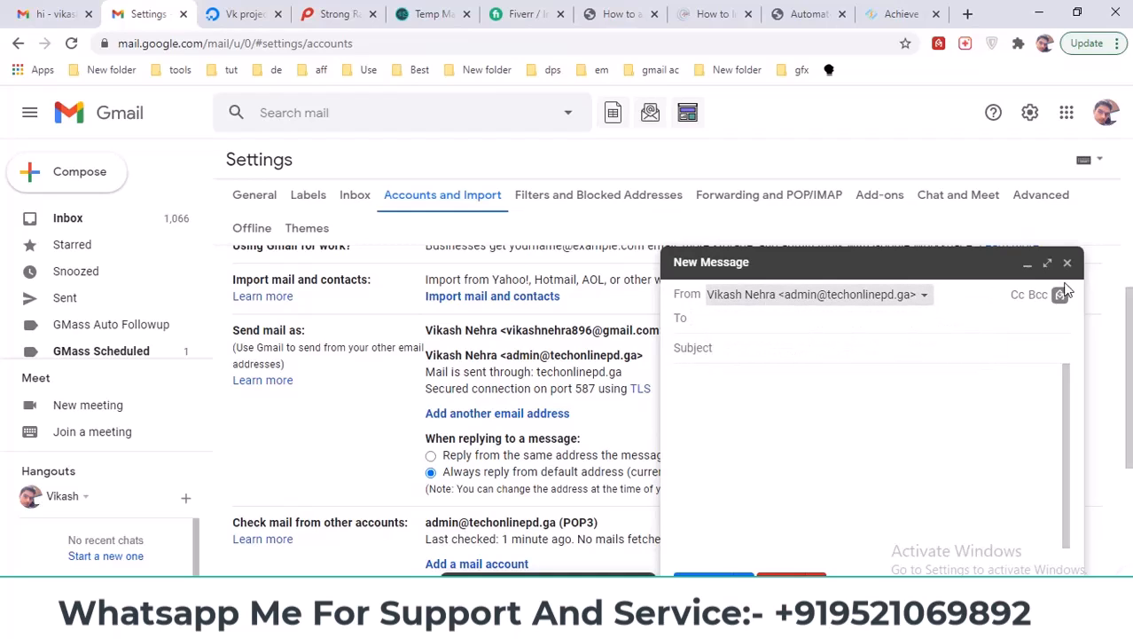
Minimize the new message and make the Gmail address the default "Send mail as" address again.
click(1026, 263)
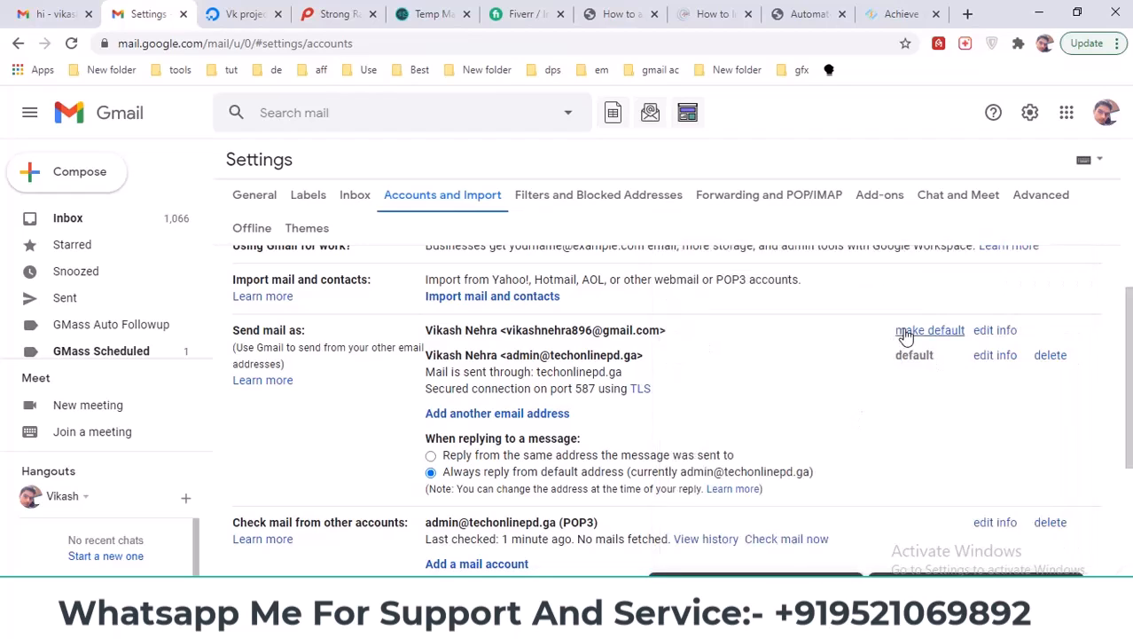
click(931, 333)
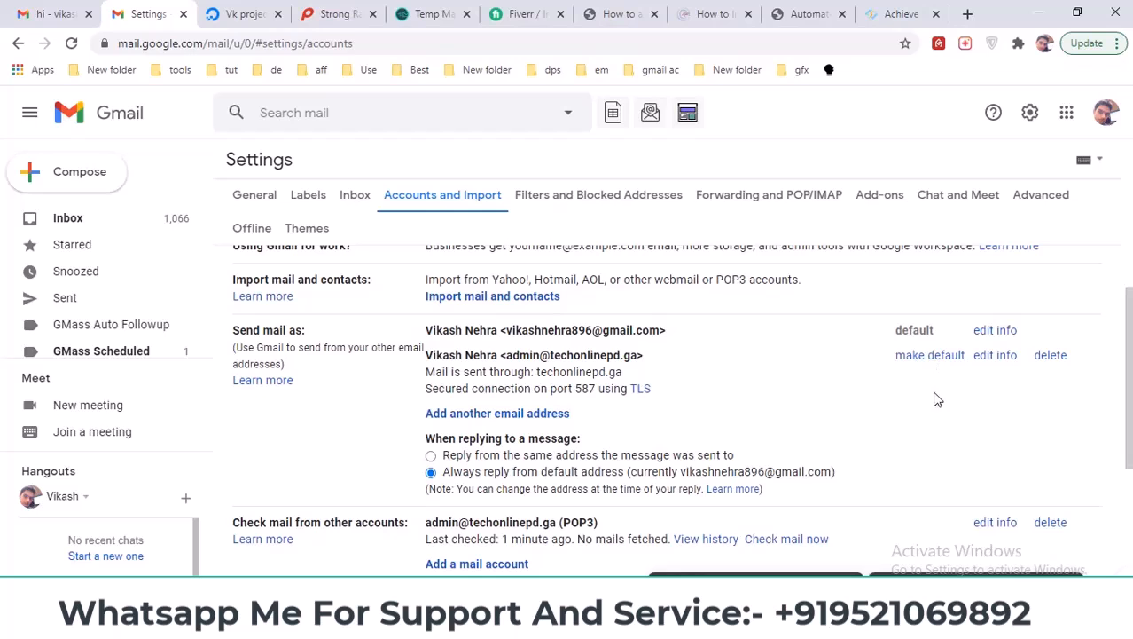
Open the "hi" conversation in the Gmail inbox, read the "thanks" reply, and return to the inbox.
click(84, 218)
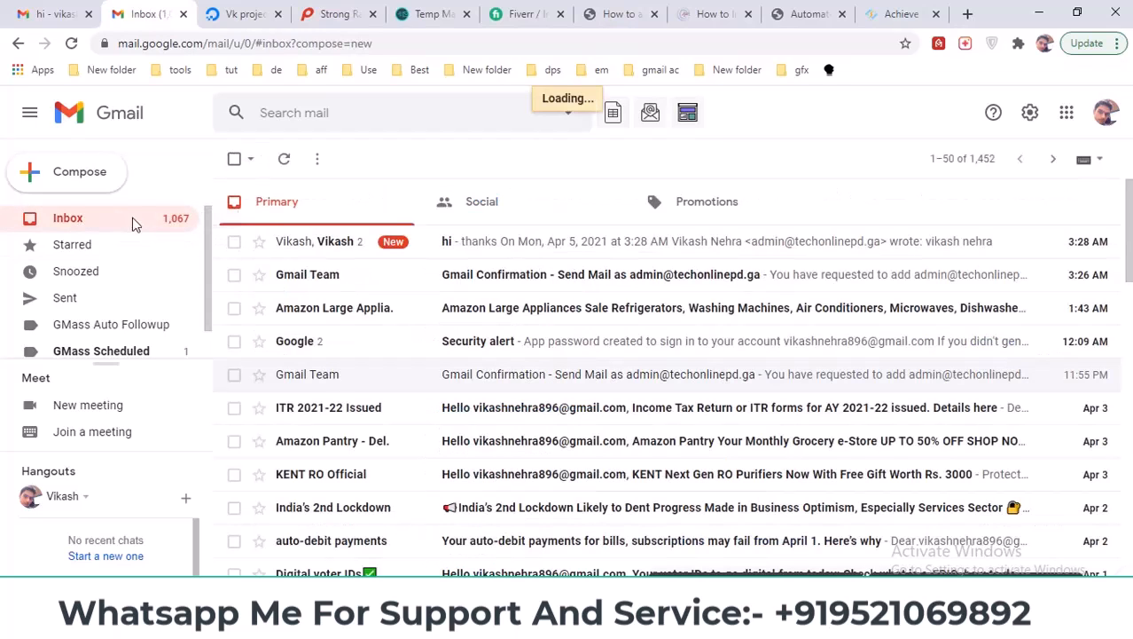
drag(453, 250, 434, 252)
click(435, 252)
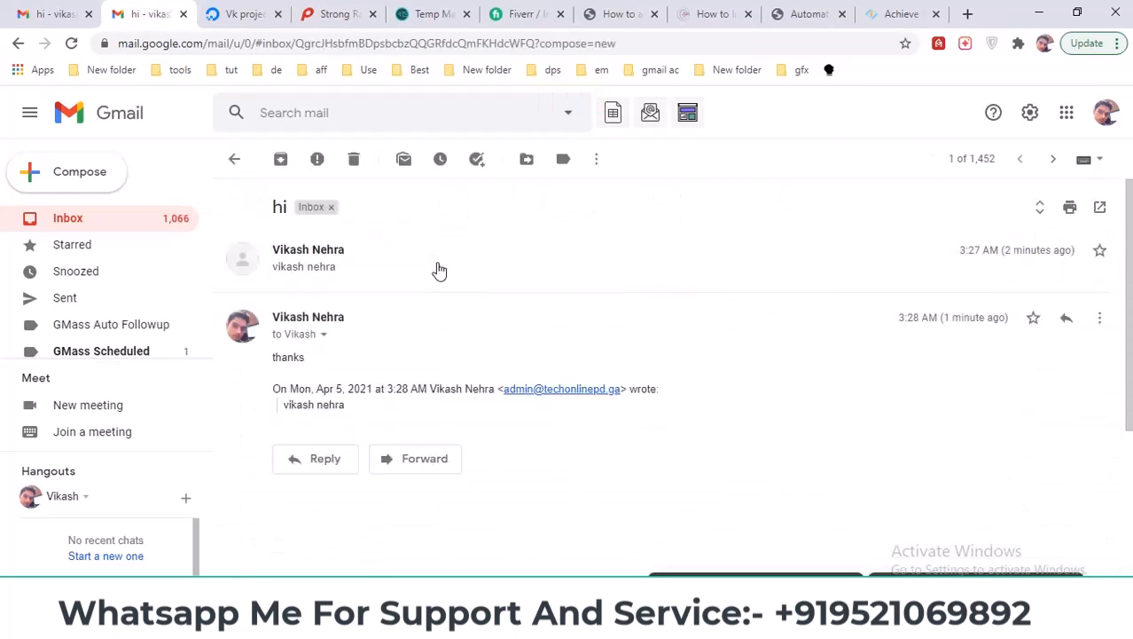
scroll(382, 308, up, 1)
click(122, 220)
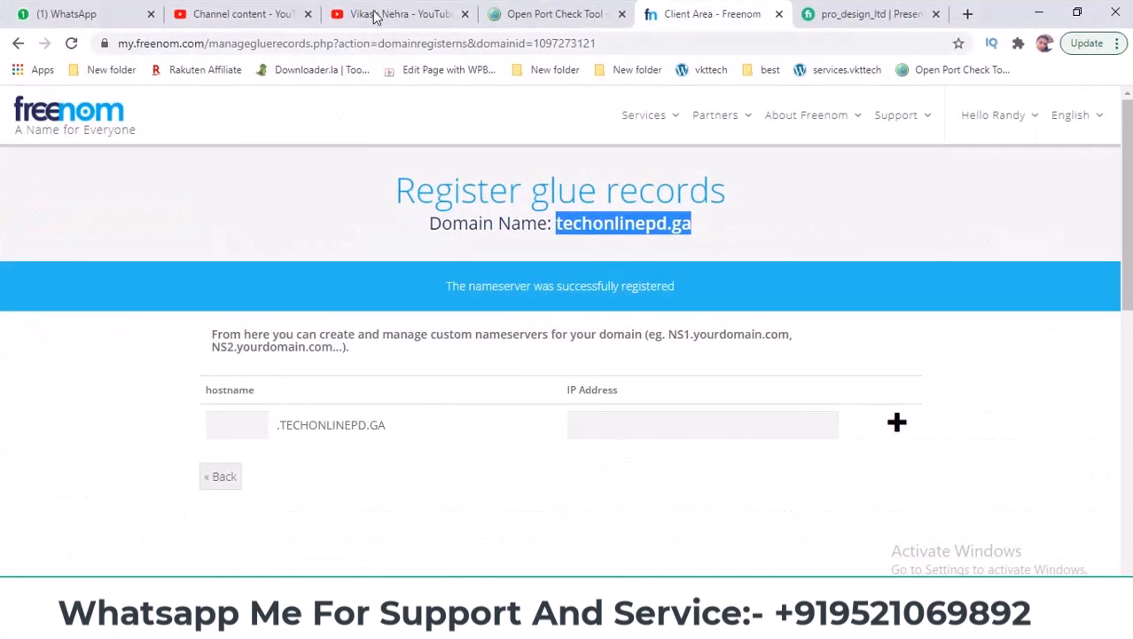
Switch to the YouTube channel's Videos page and browse the uploaded videos.
click(395, 14)
scroll(473, 266, down, 1)
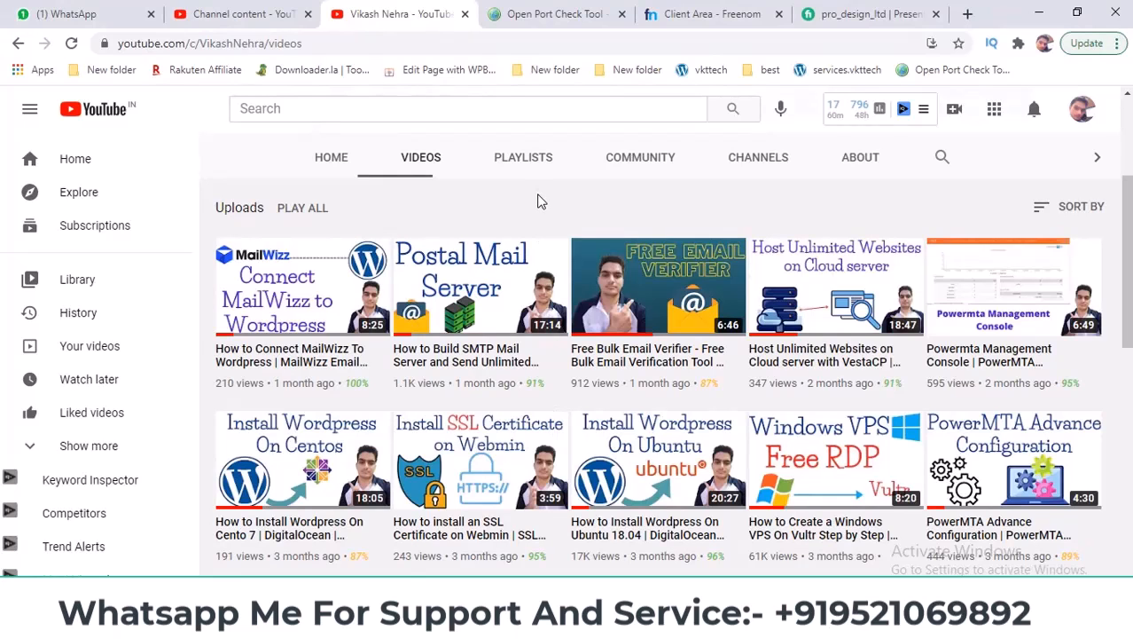
scroll(541, 202, down, 1)
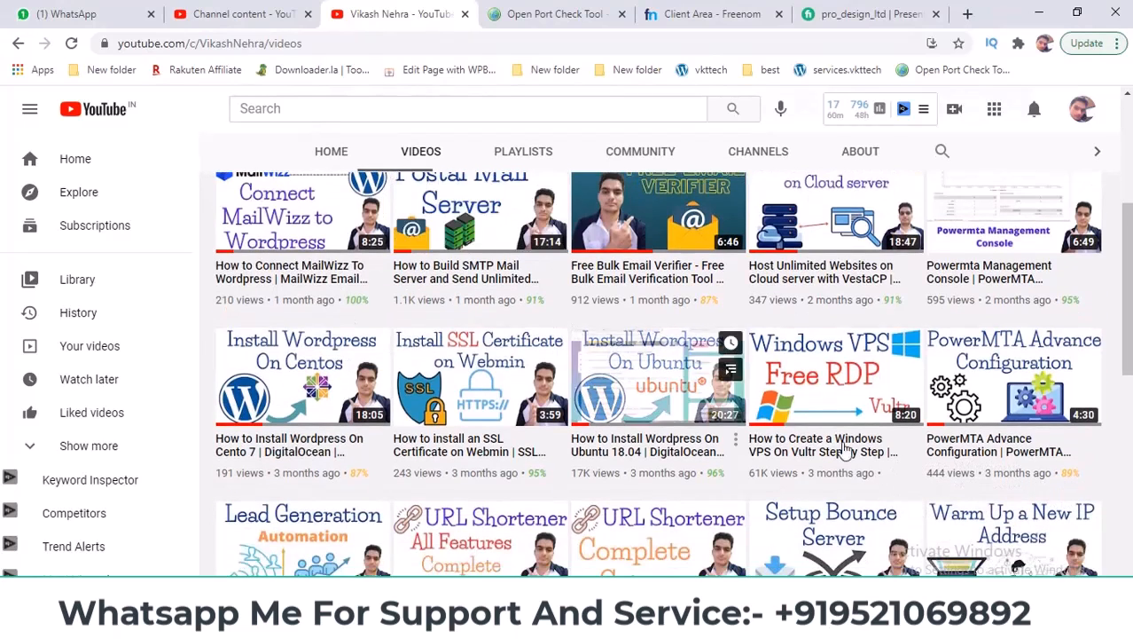